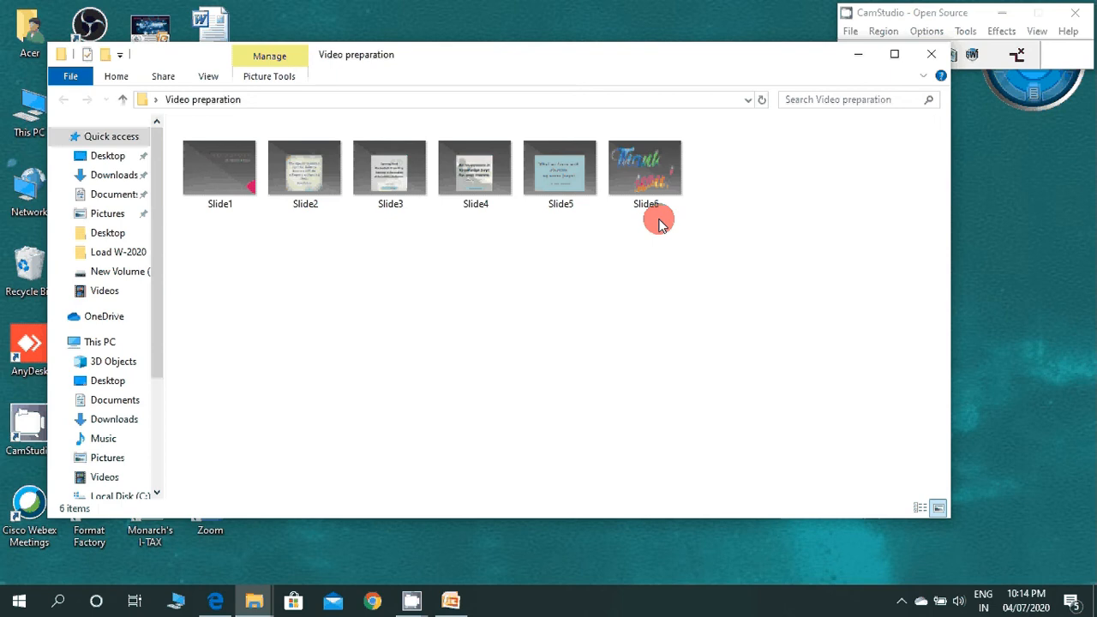
Step: Minimize the Video preparation folder window and launch Photo Story 3 for Windows from a system search for "photo sto"
left_click(652, 199)
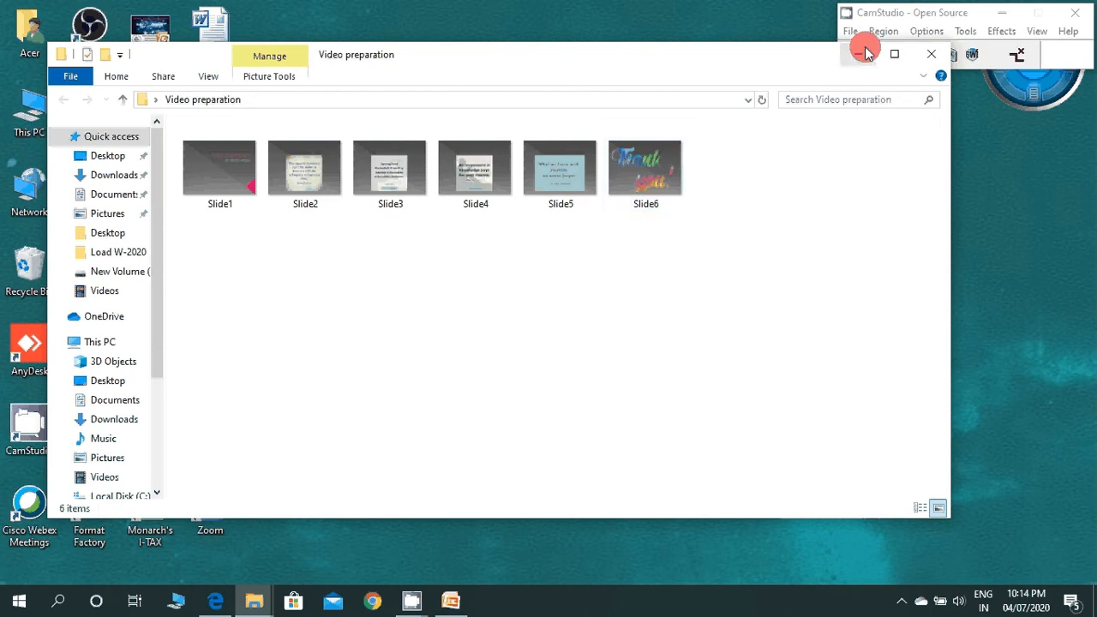
left_click(859, 55)
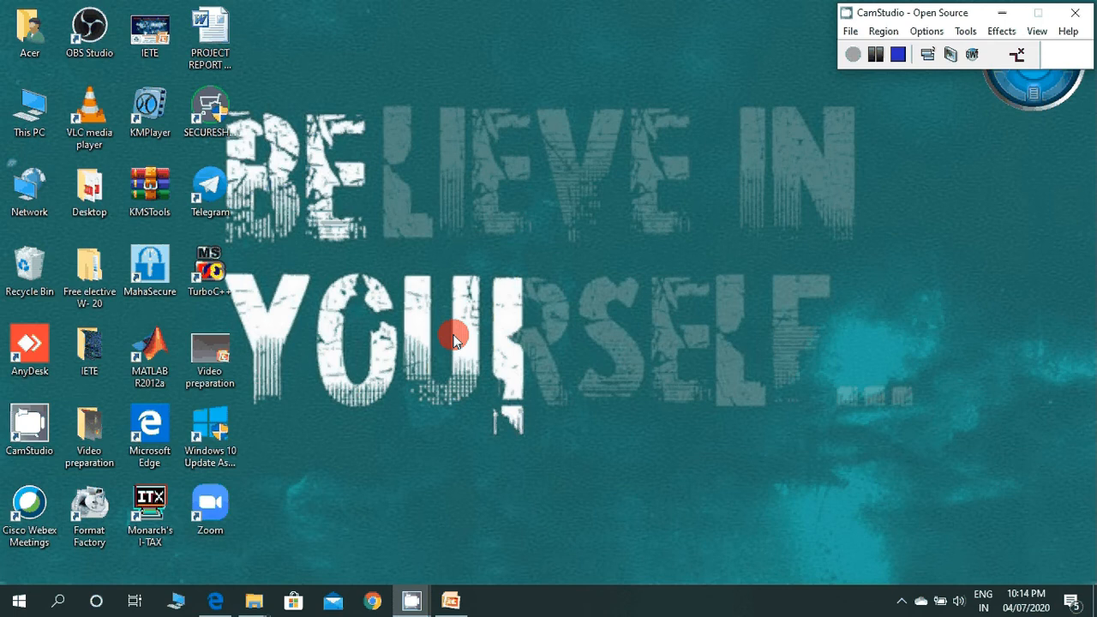
left_click(57, 601)
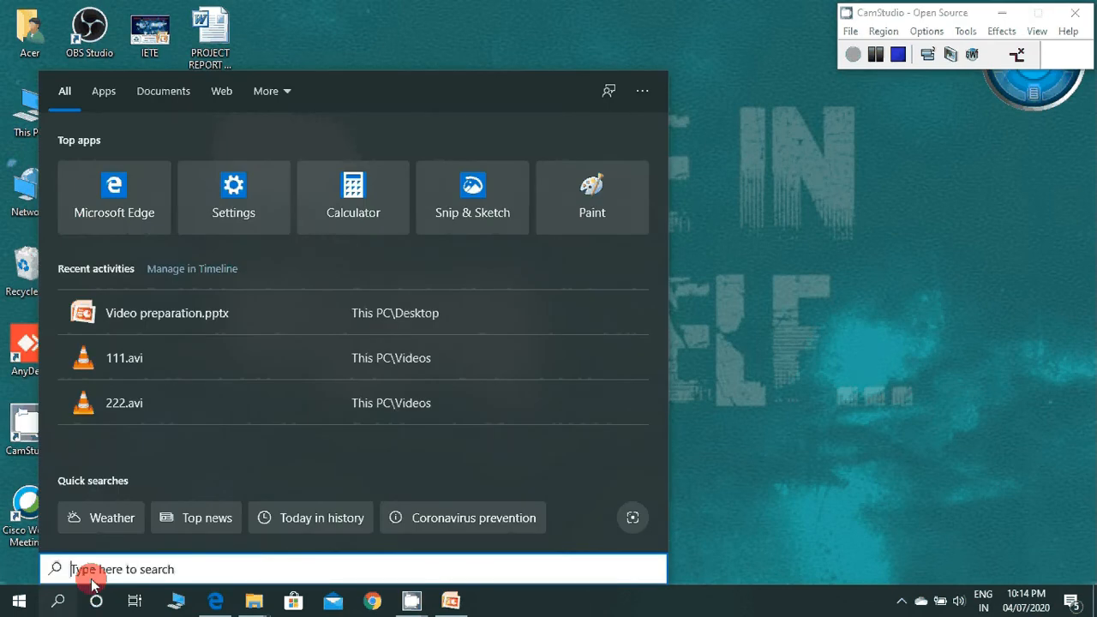
type("phot")
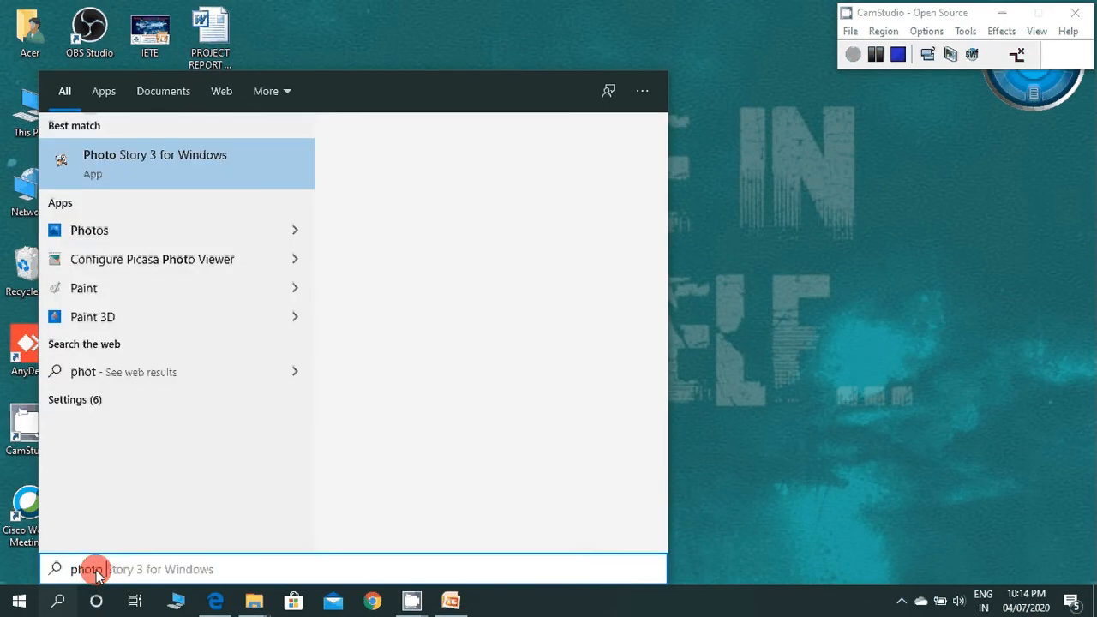
type("o sto")
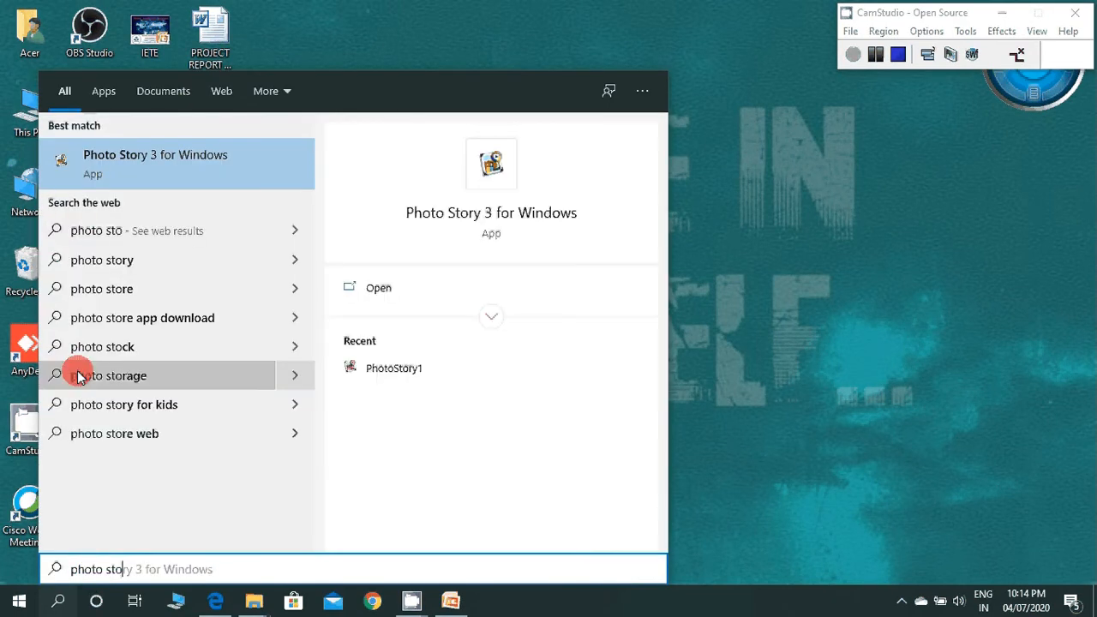
left_click(147, 176)
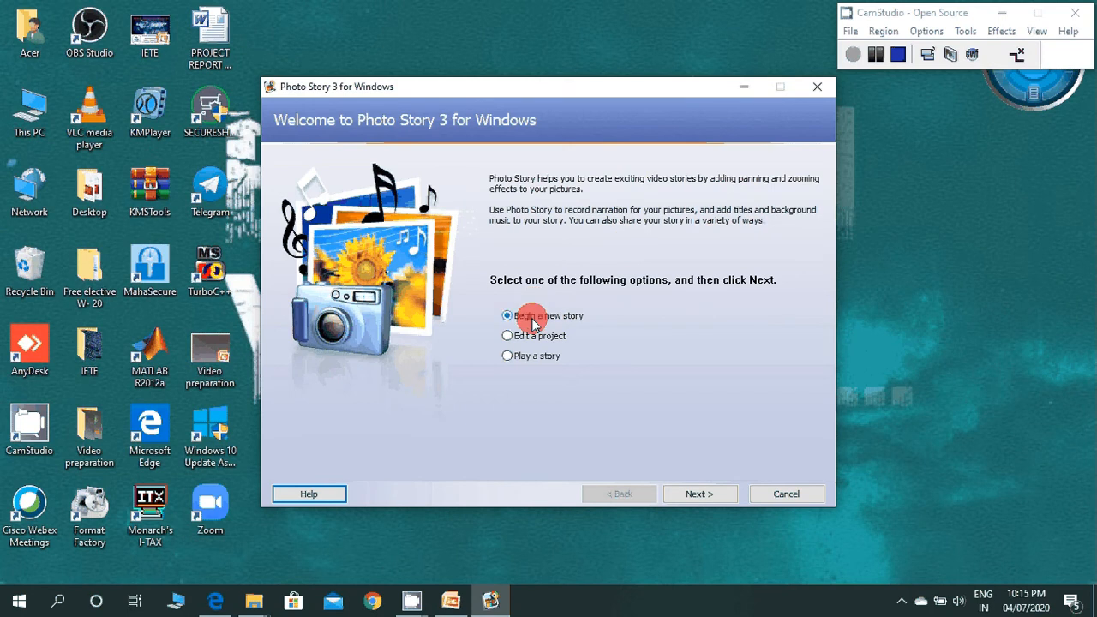
Step: Begin a new story and import all the slide images from the Video preparation folder
left_click(566, 318)
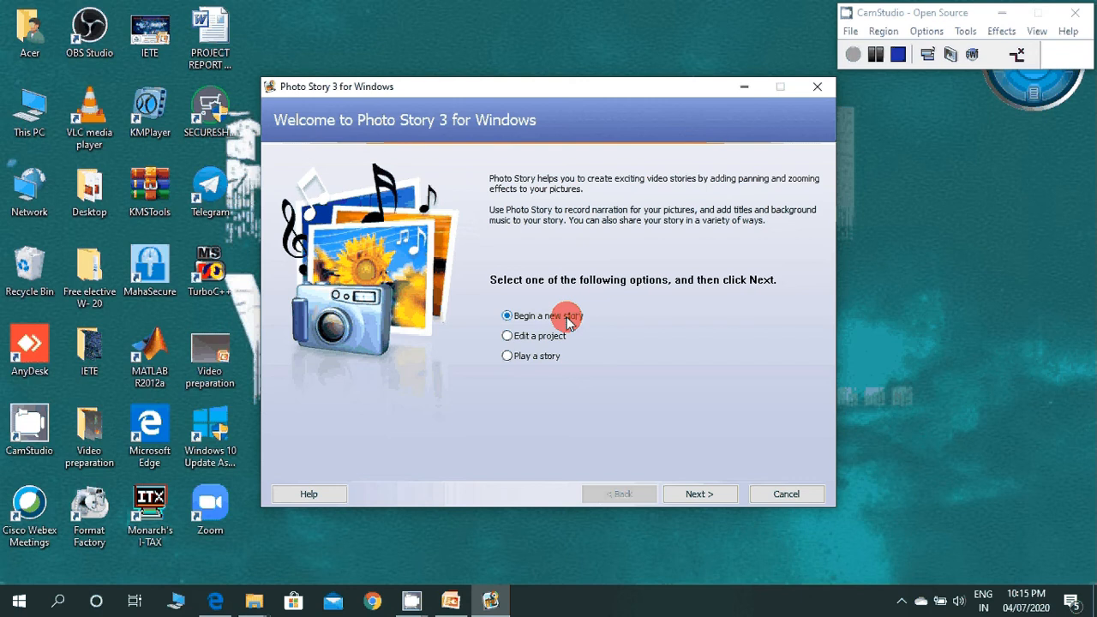
left_click(692, 495)
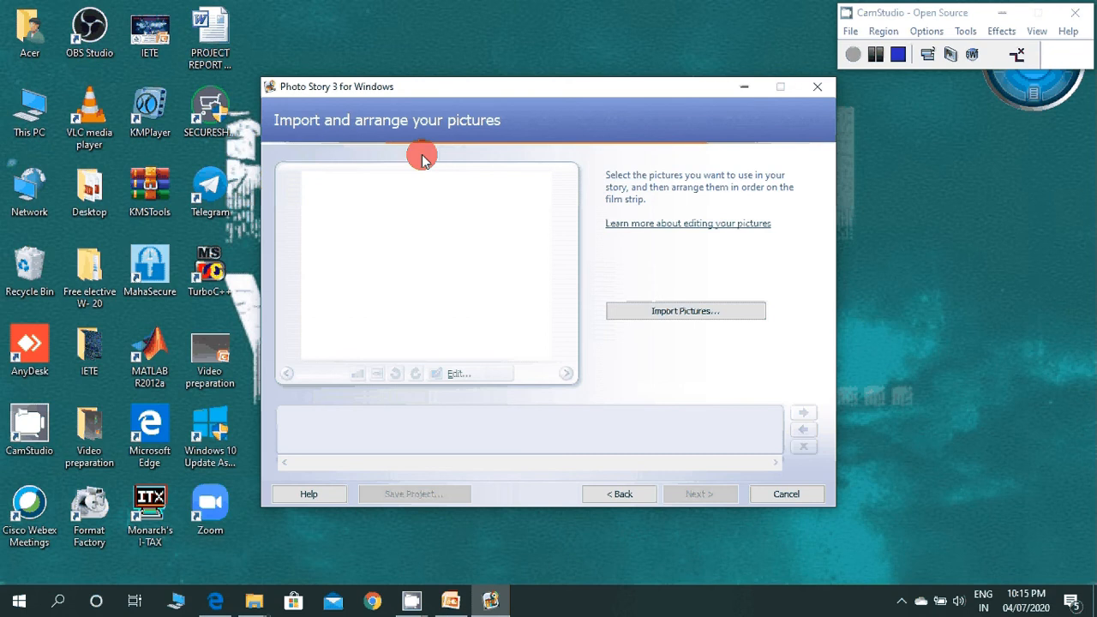
left_click(698, 313)
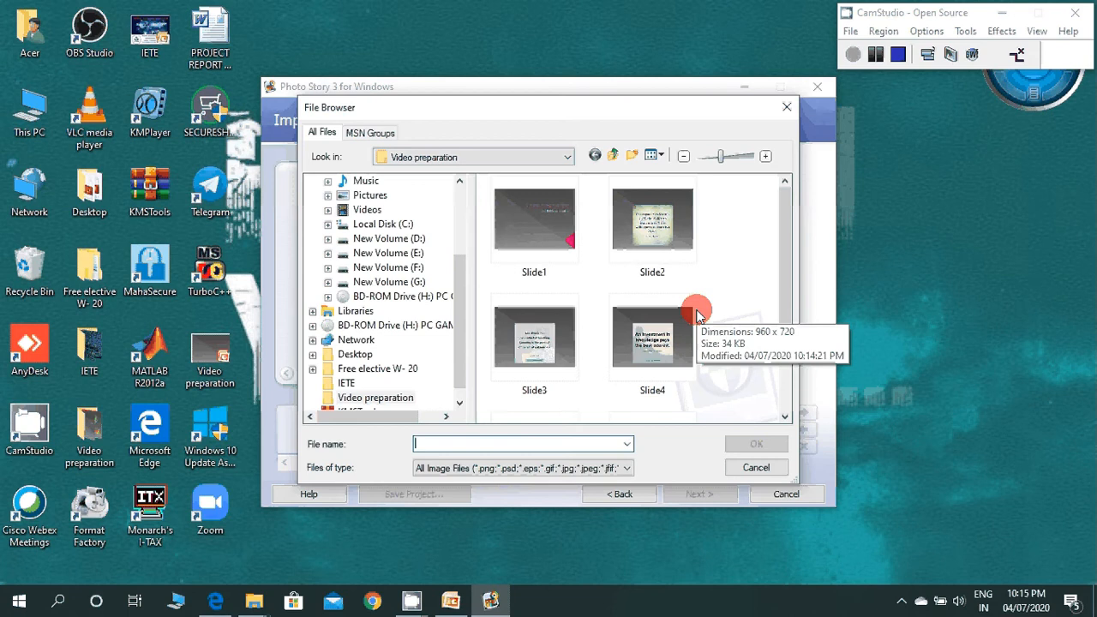
left_click(551, 221)
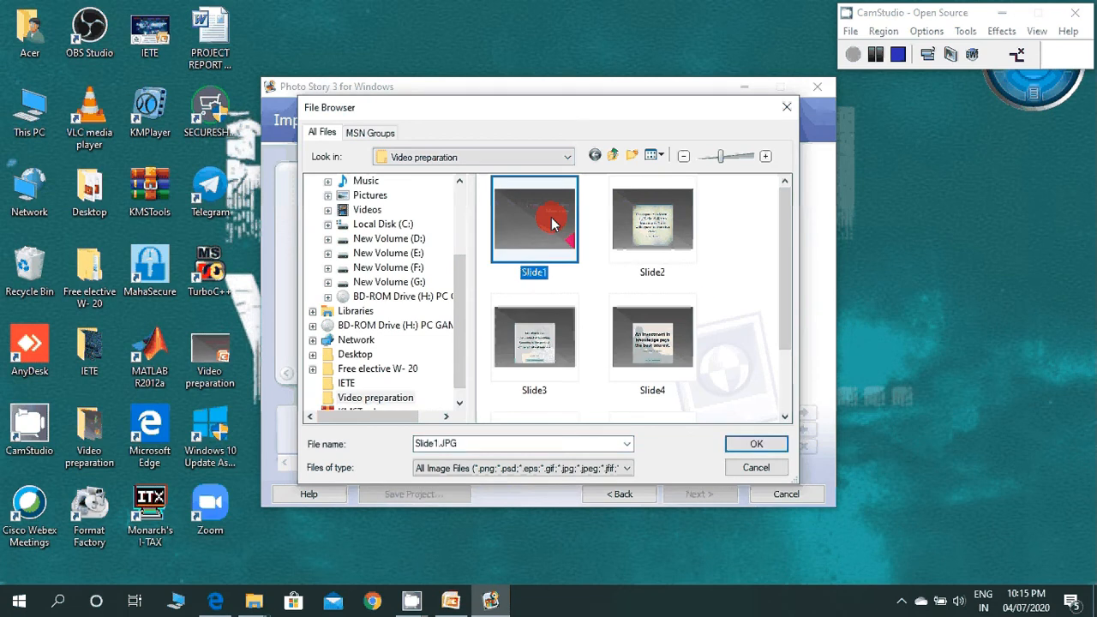
key("ctrl+a")
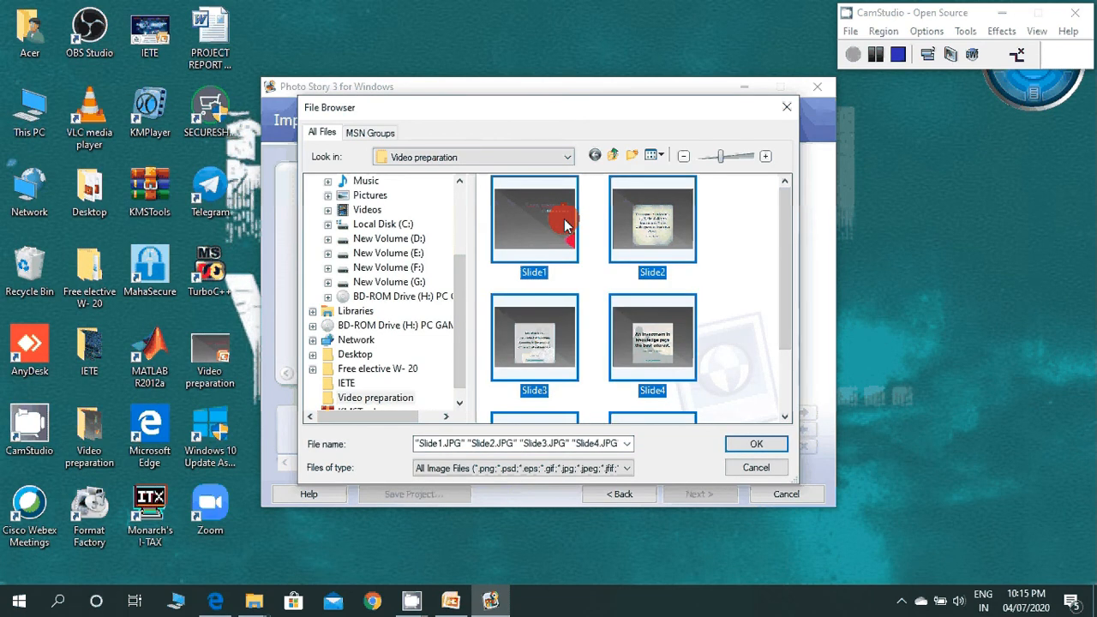
left_click(751, 445)
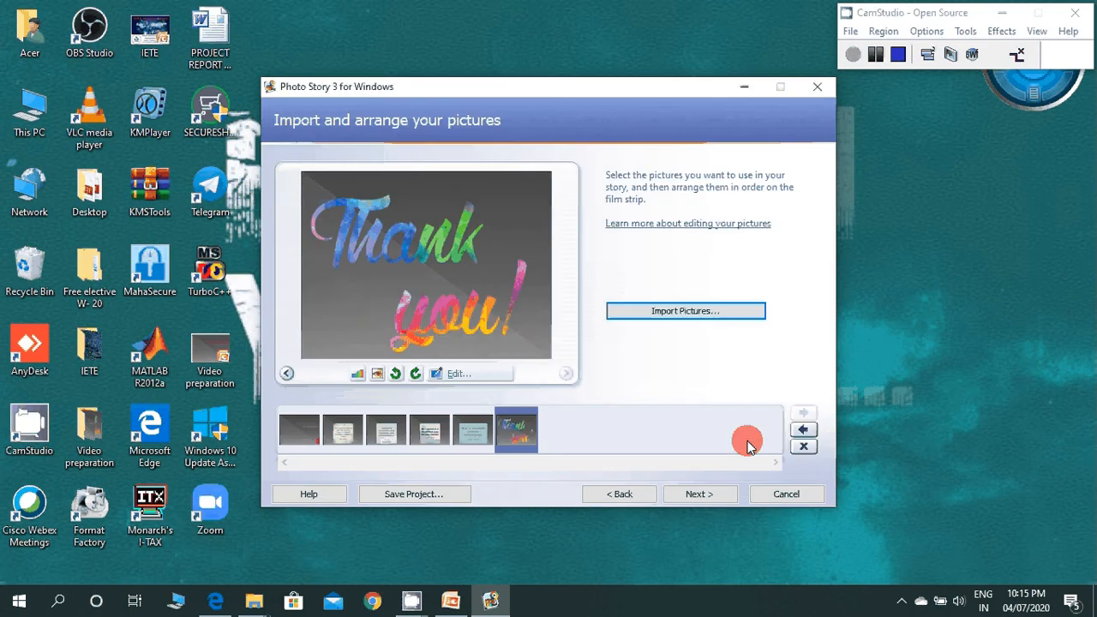
Step: Rotate the first slide a quarter turn counter-clockwise and turn it back upright
left_click(318, 435)
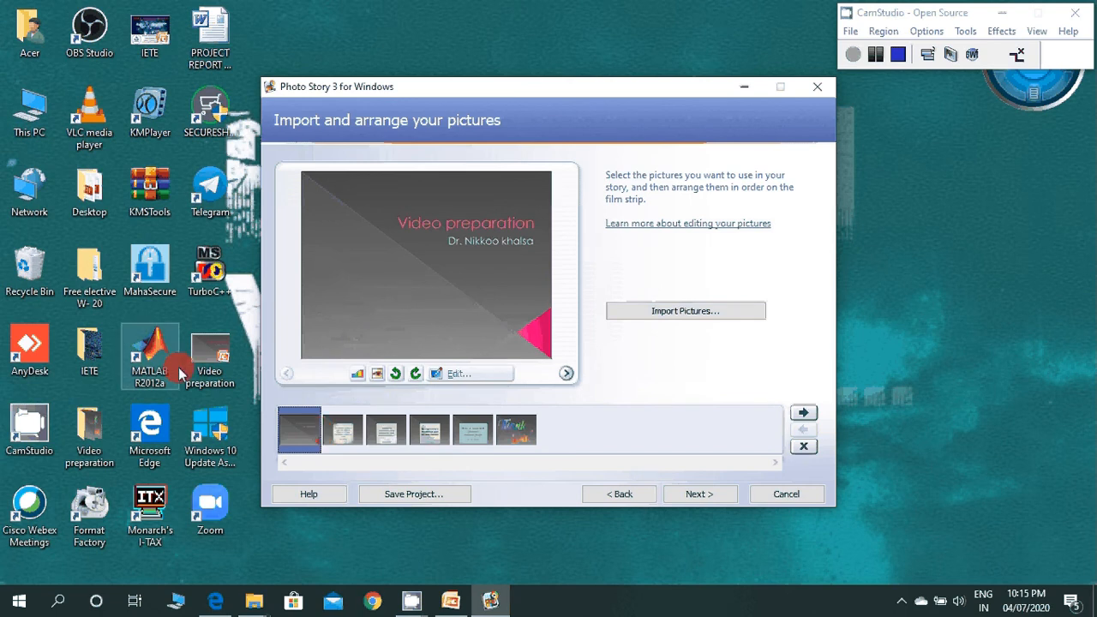
left_click(395, 375)
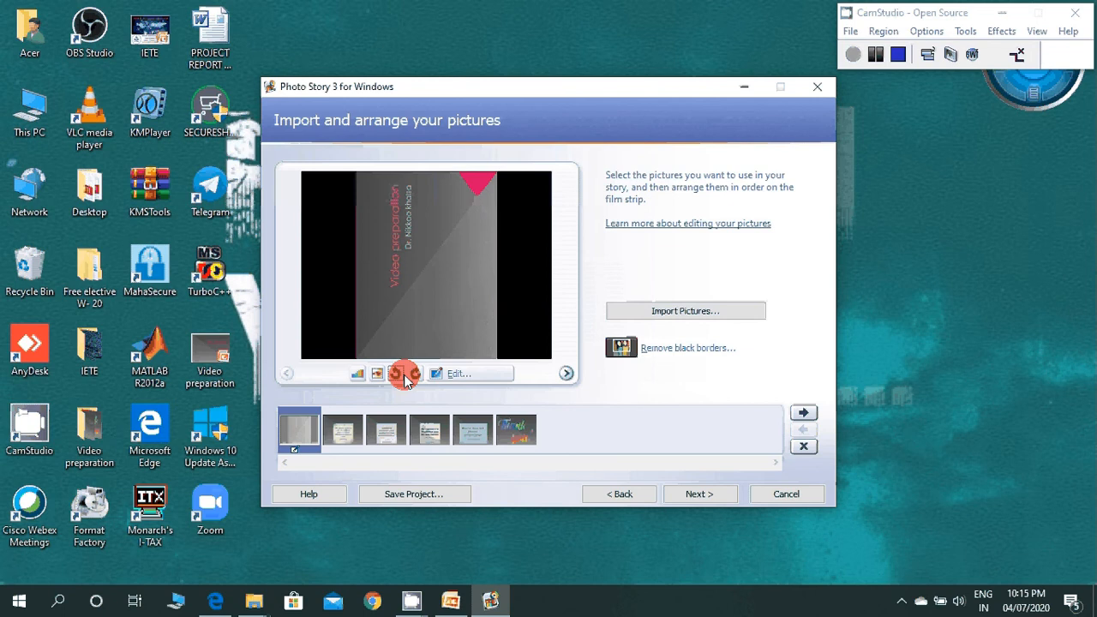
left_click(414, 375)
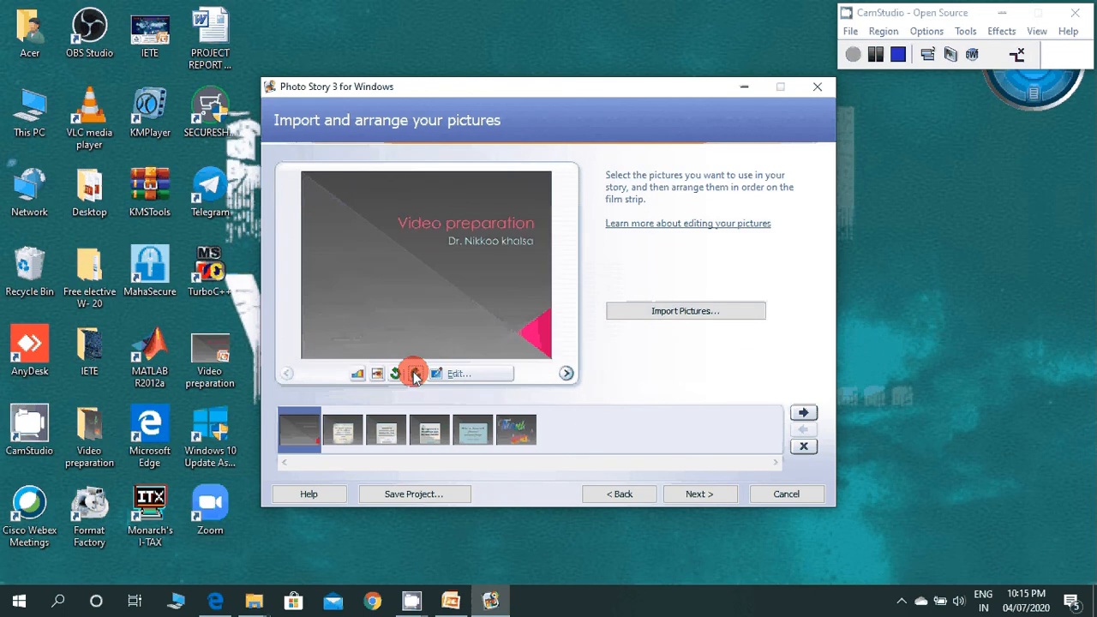
Step: Try the crop frame on the first slide in the picture editor and discard the changes to that slide
left_click(458, 377)
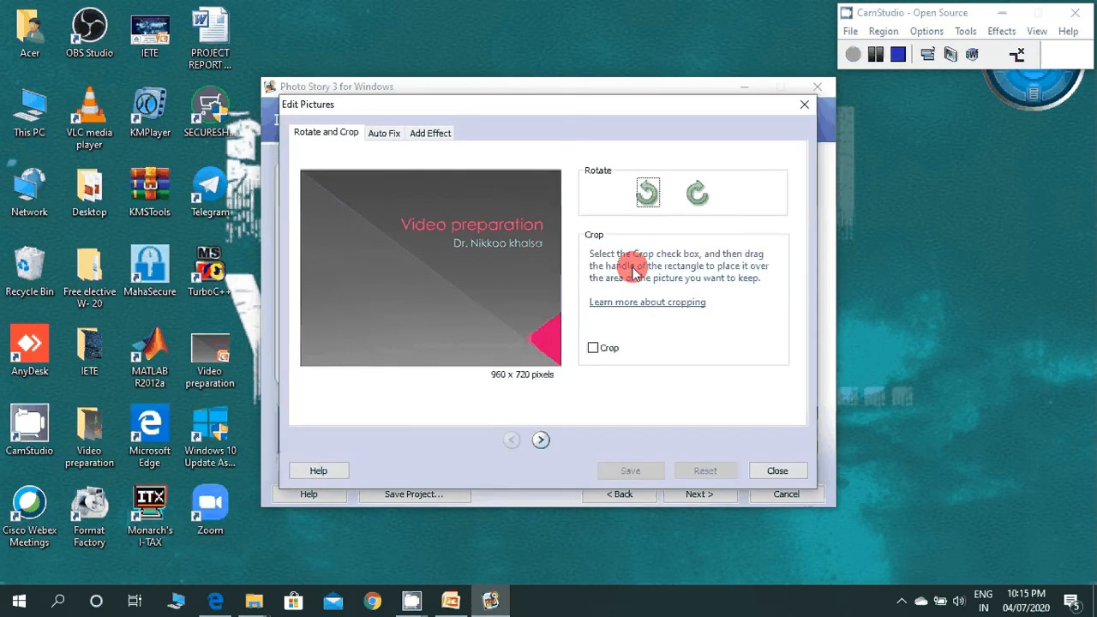
left_click(593, 348)
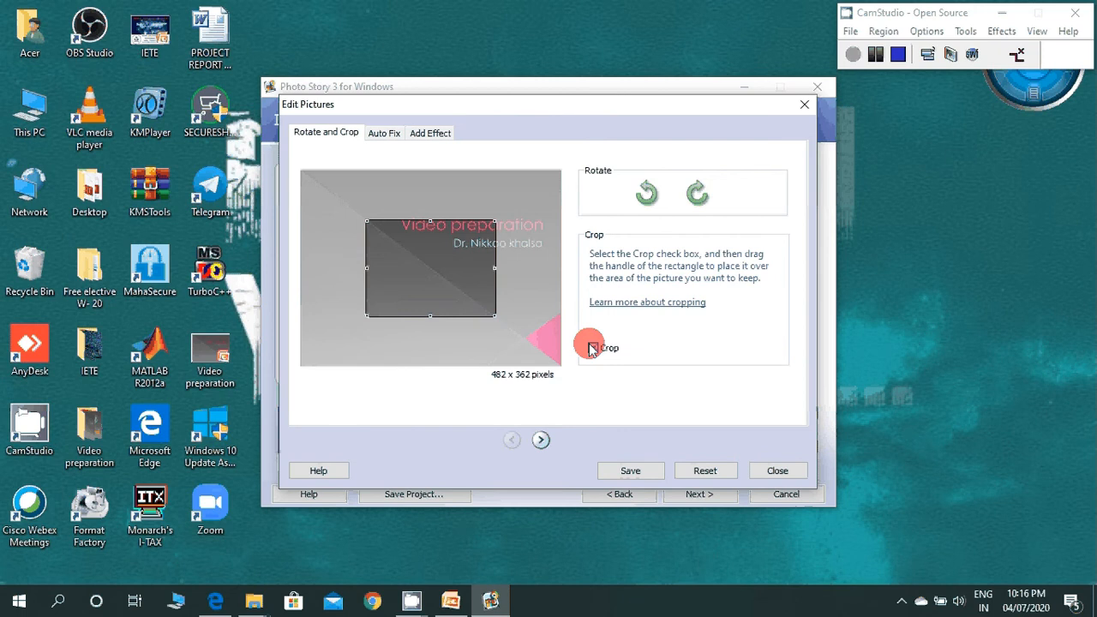
left_click(593, 348)
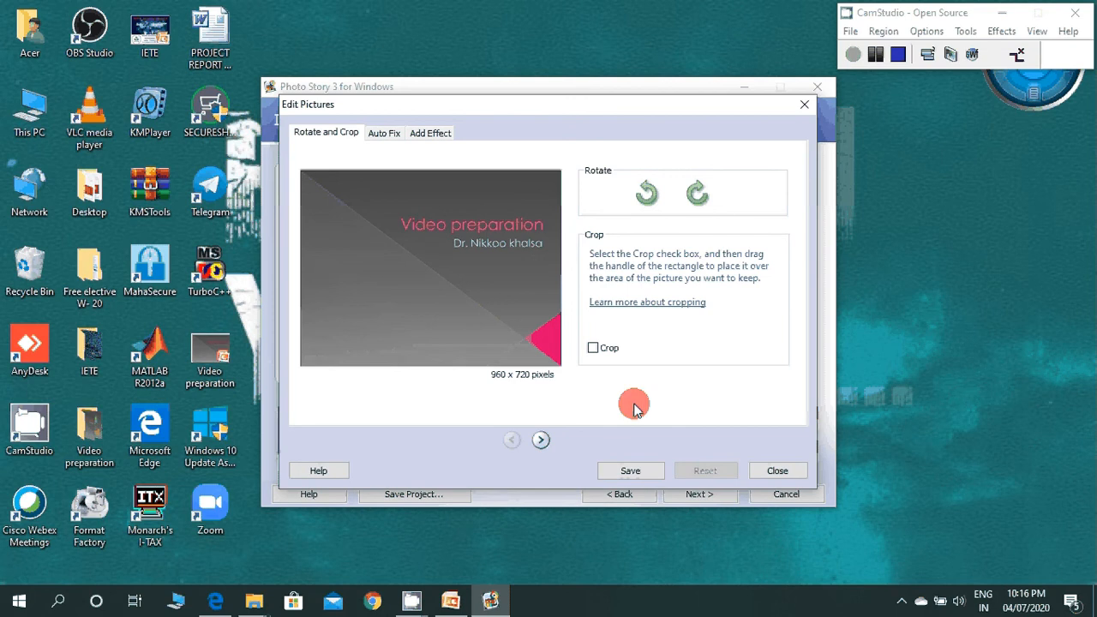
left_click(541, 442)
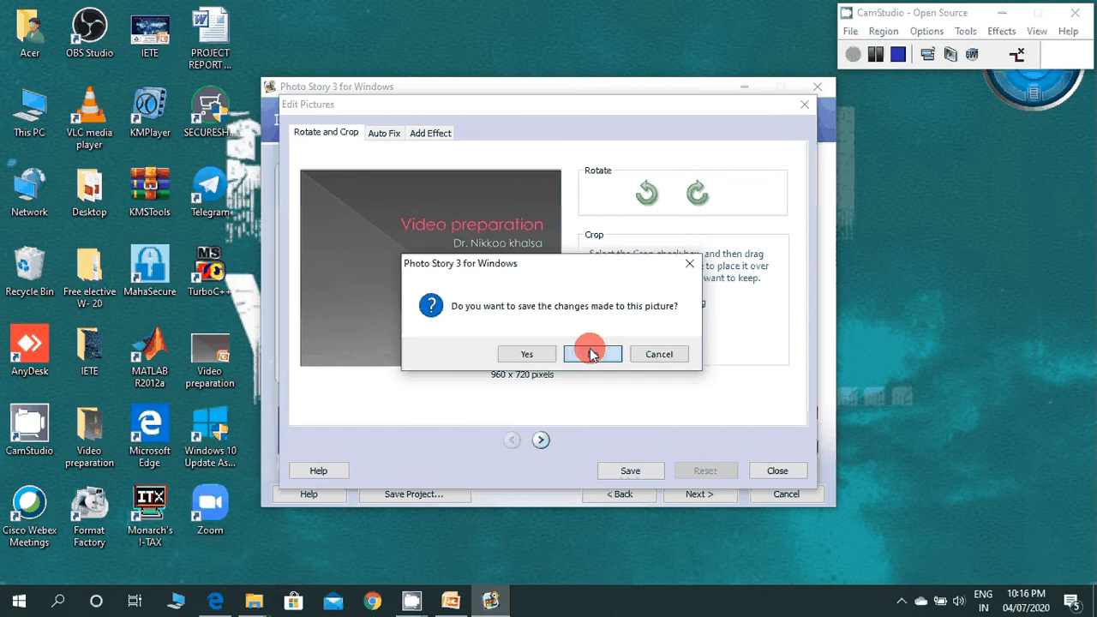
left_click(592, 354)
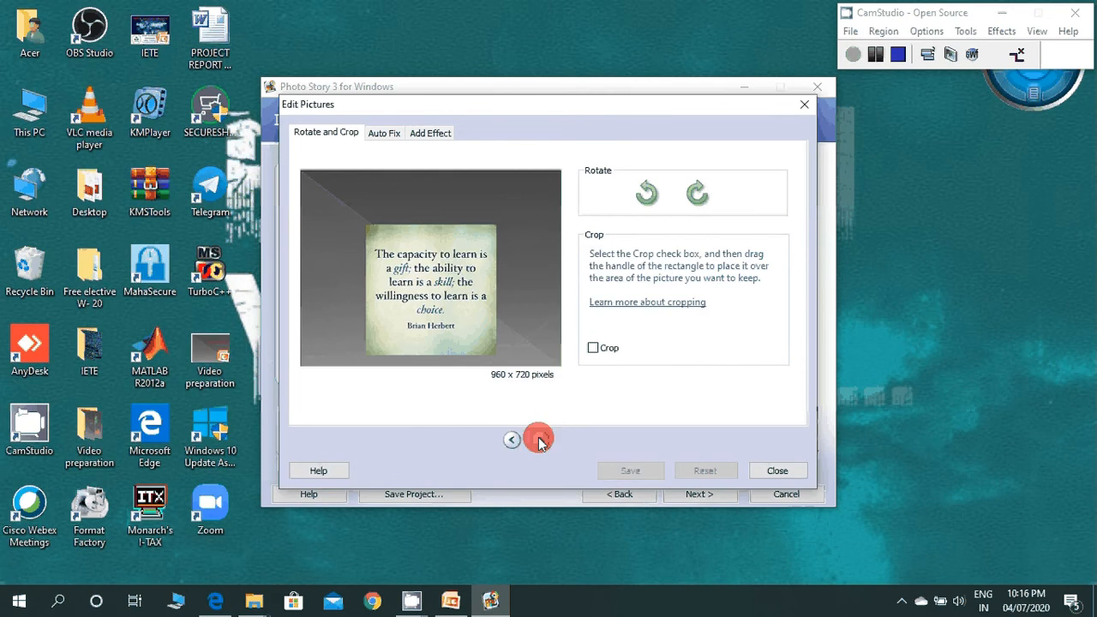
Step: Crop the "An investment in knowledge" slide to about 676 x 507 pixels around the quote, save it, and close the picture editor
left_click(541, 442)
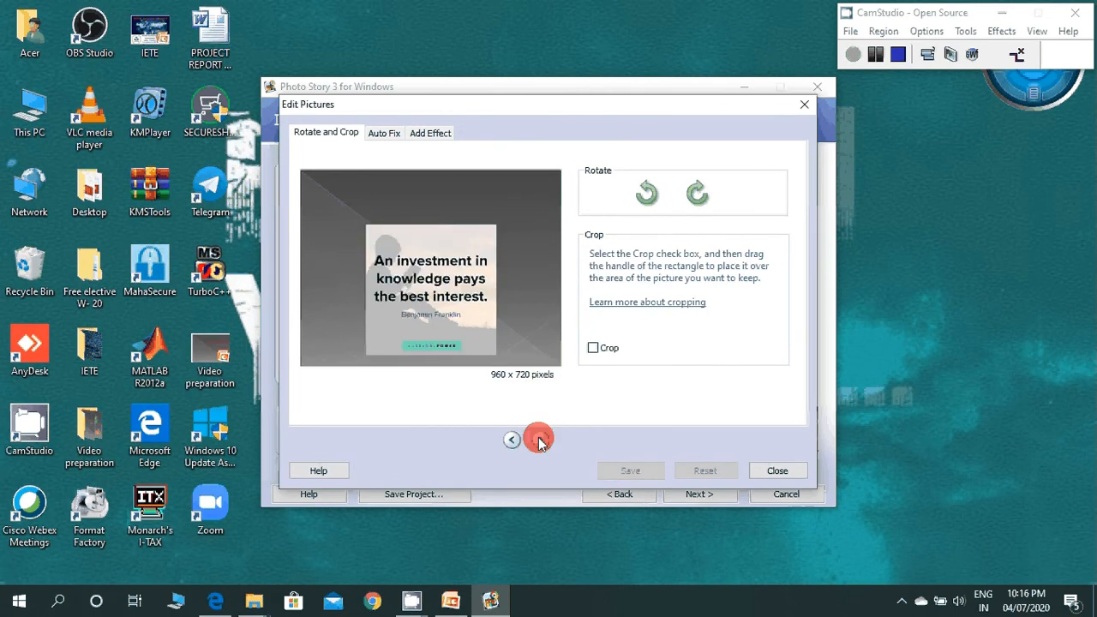
left_click(593, 348)
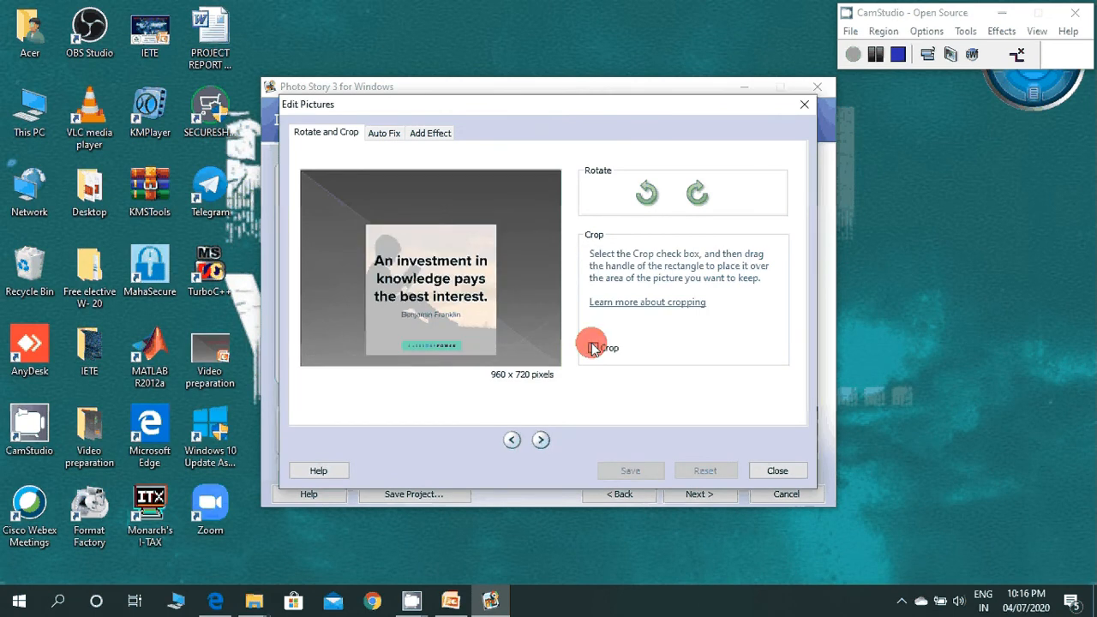
left_click_drag(496, 354, 549, 356)
left_click_drag(458, 312, 431, 313)
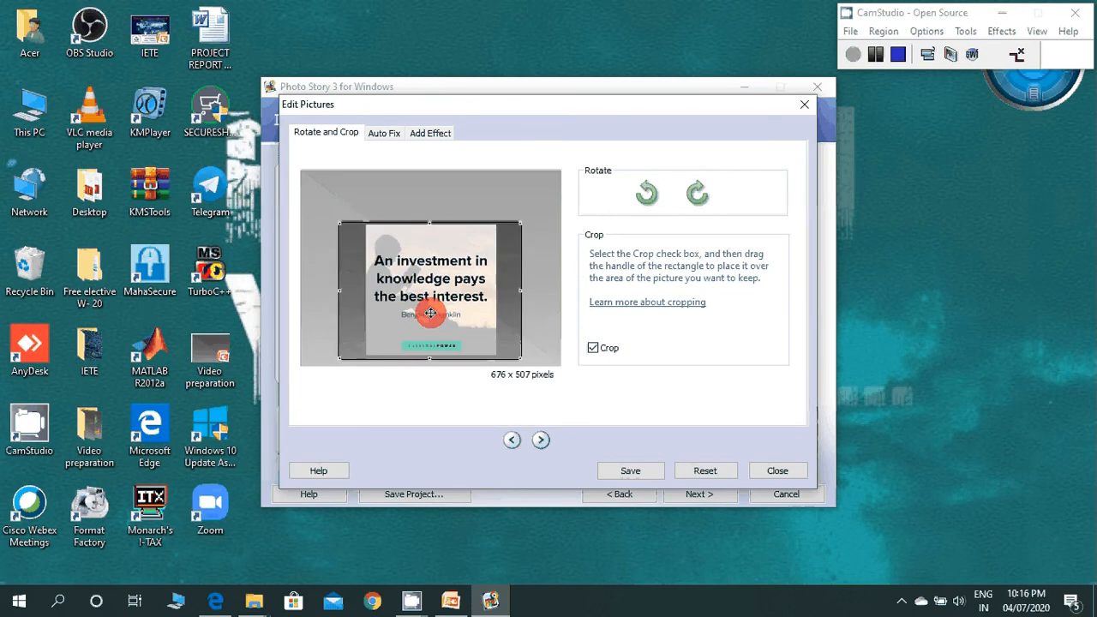
left_click(624, 468)
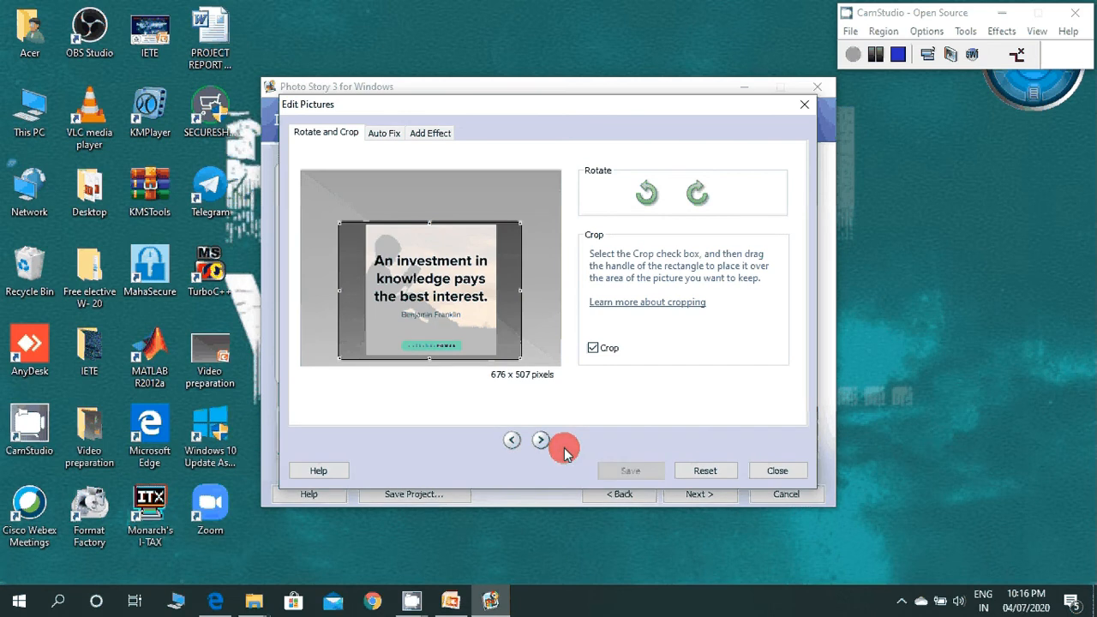
left_click(541, 441)
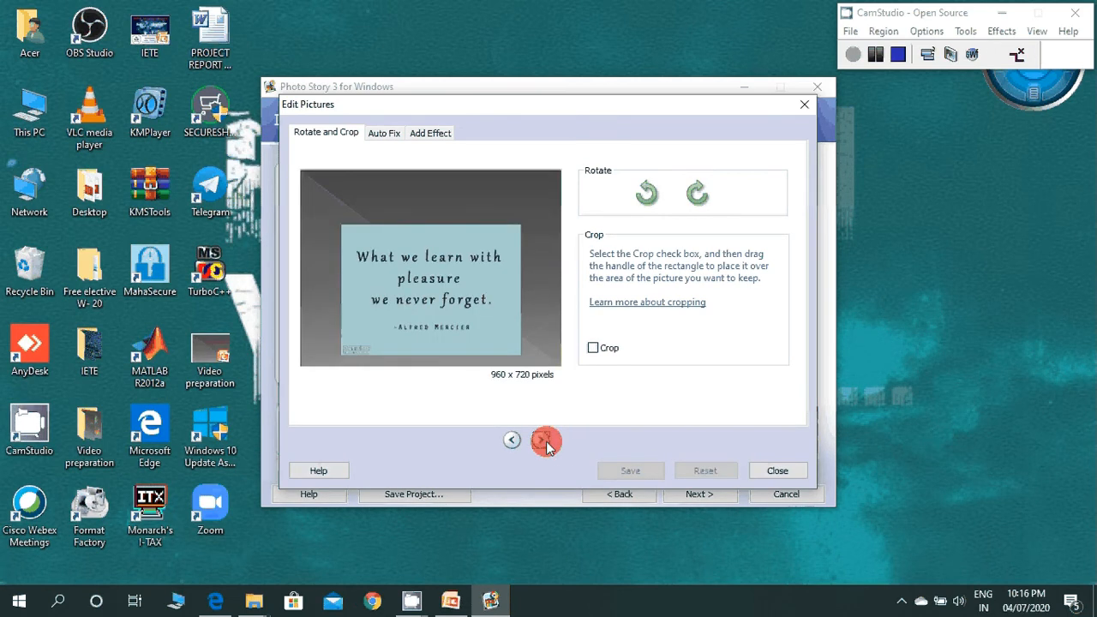
left_click(545, 442)
left_click(761, 472)
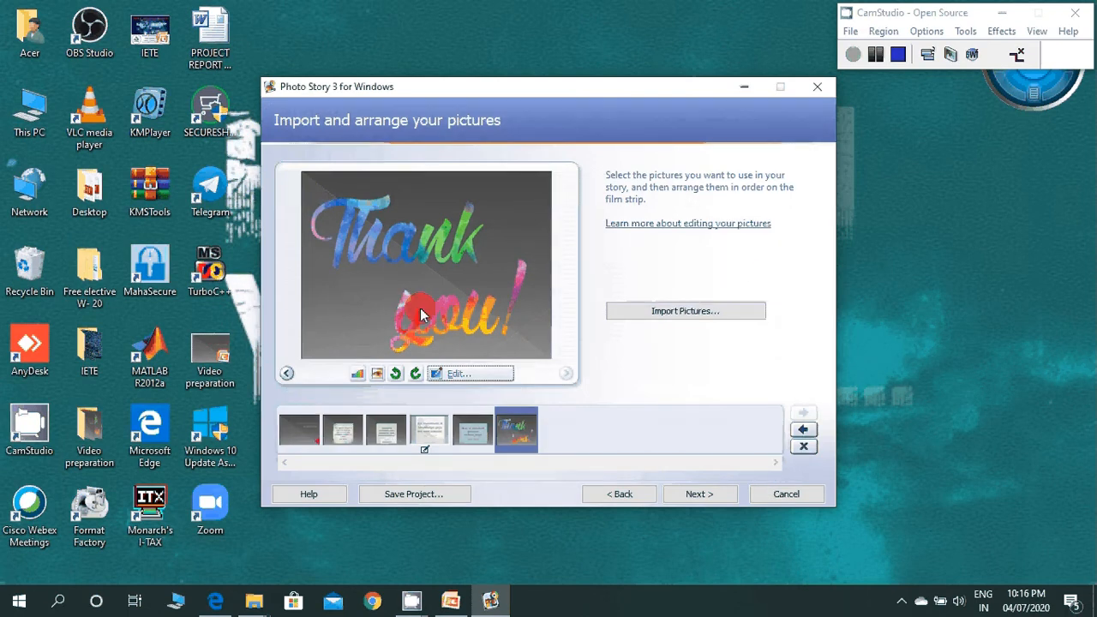
Step: Proceed to the title page and add the title "Video presentation for E-learning" to the first slide
left_click(699, 496)
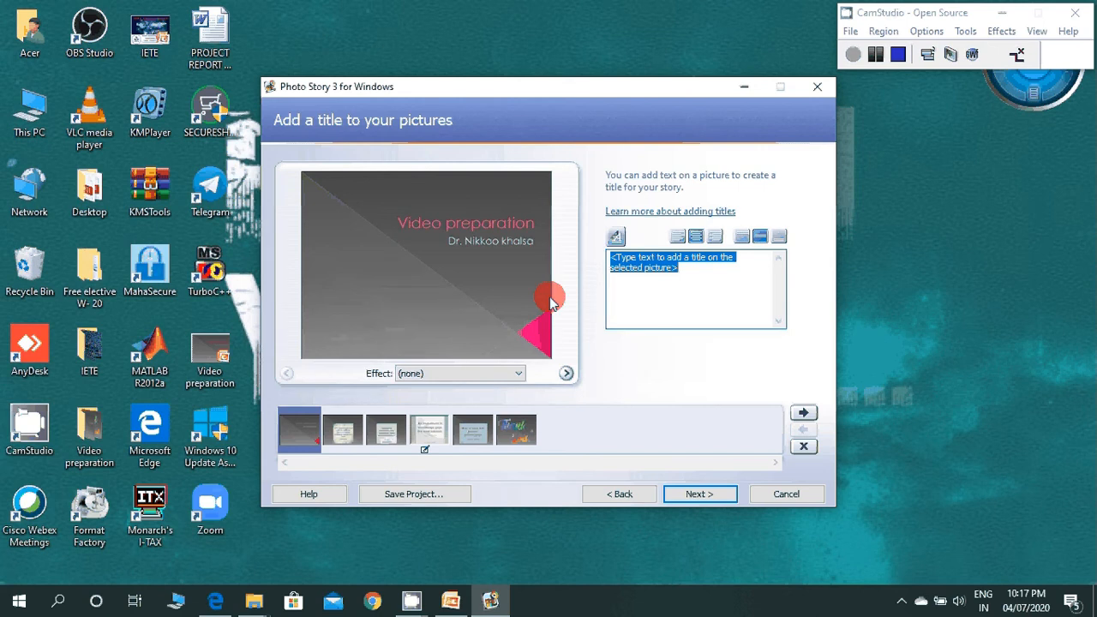
type("V")
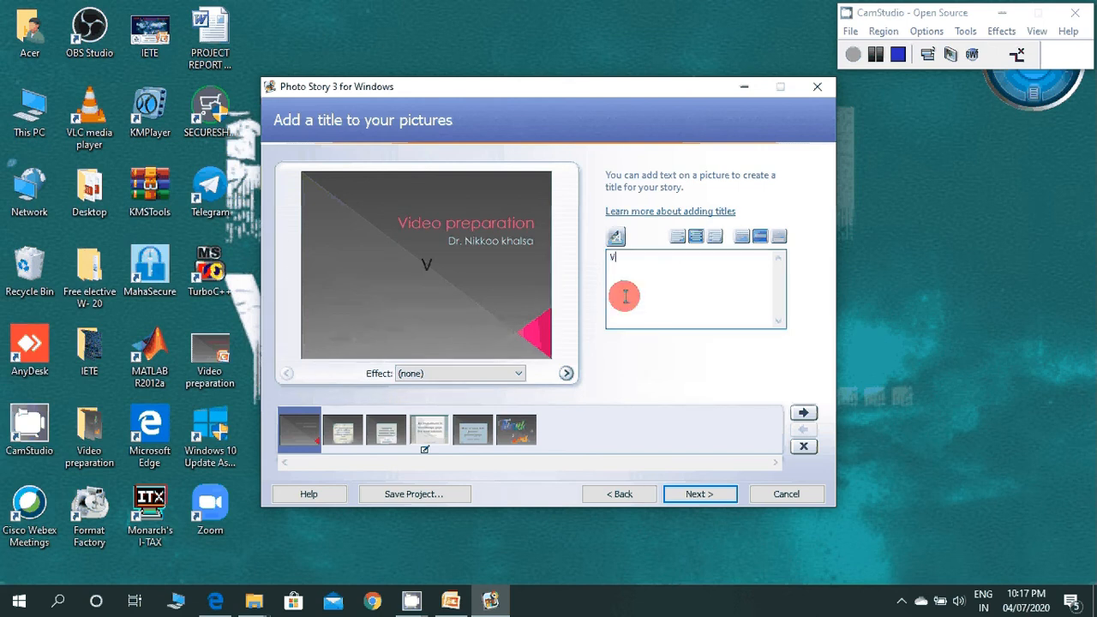
type("ideo presenta")
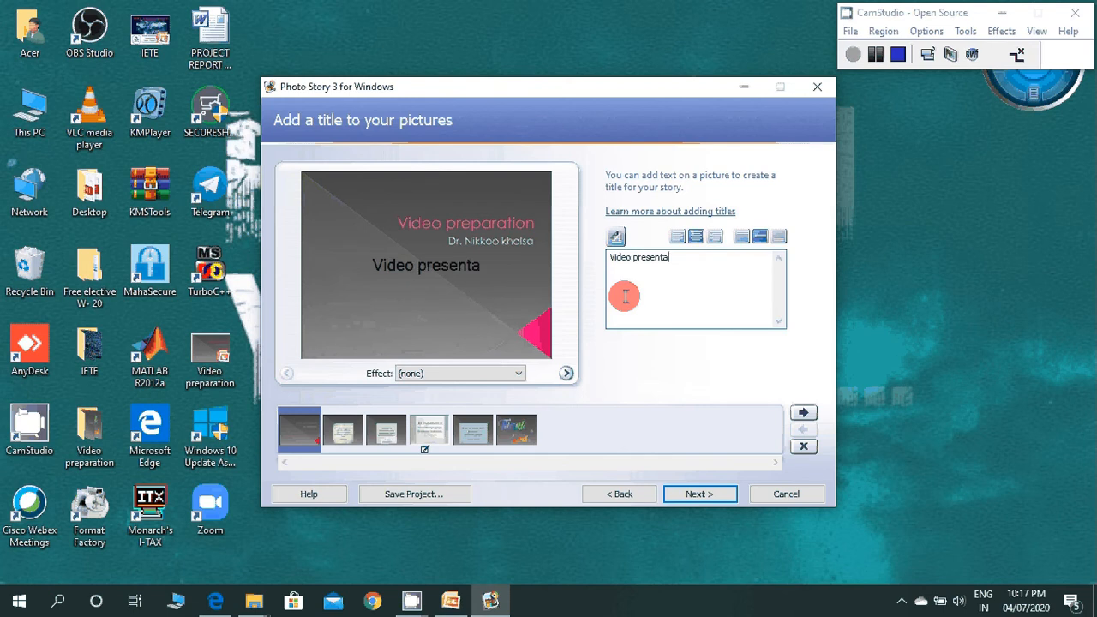
type("tion f")
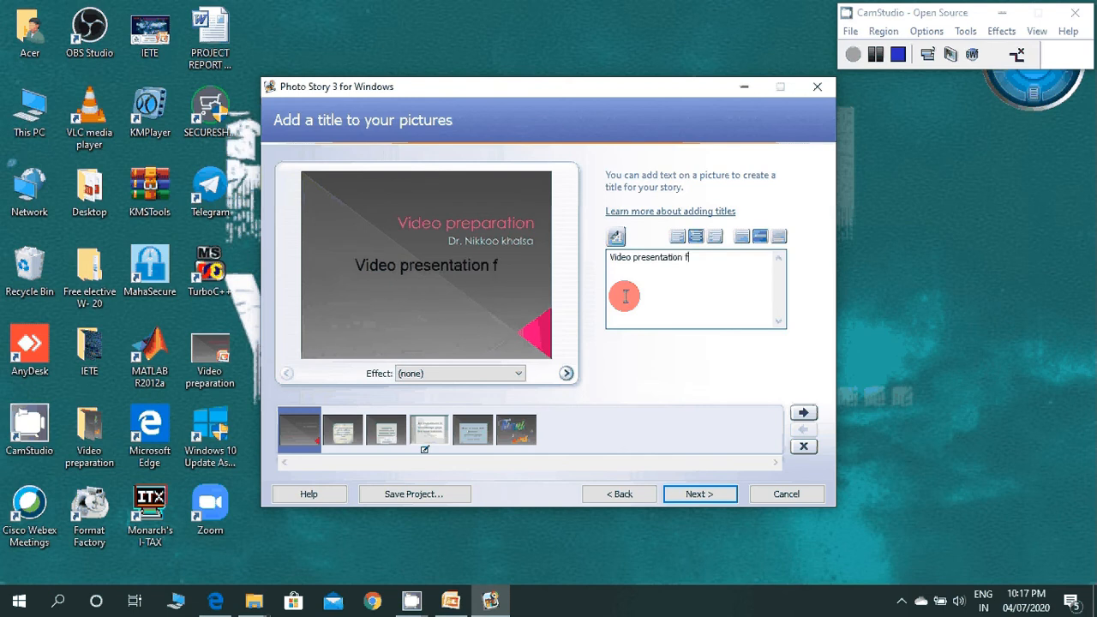
type("or E")
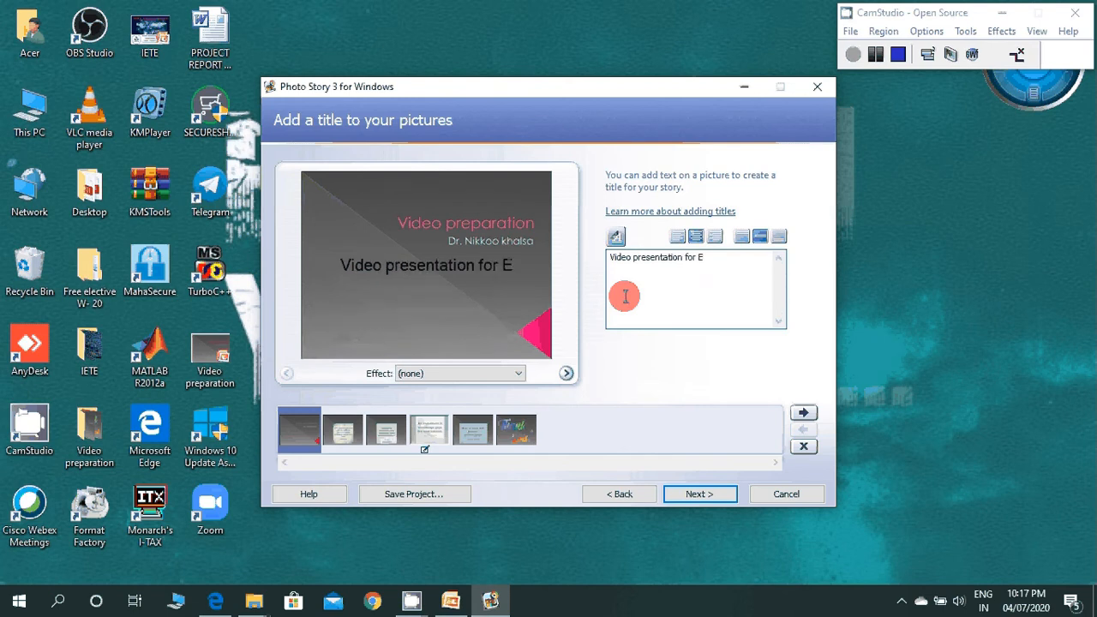
type("-lear")
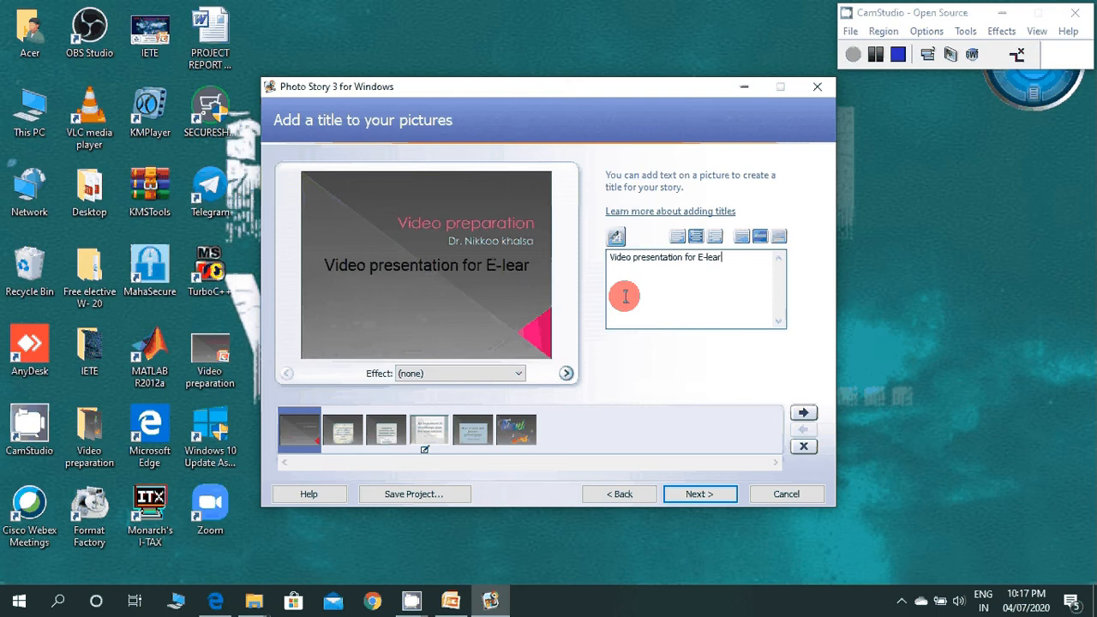
type("ning")
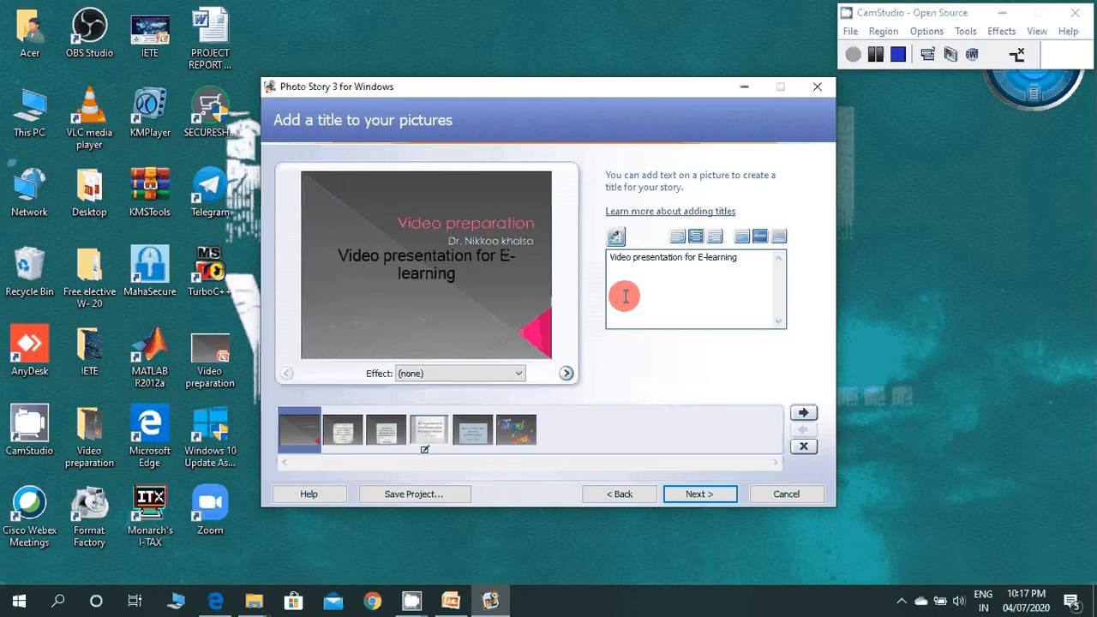
Step: Set the font color of the first slide's title to Maroon, keeping the Western script
left_click(622, 245)
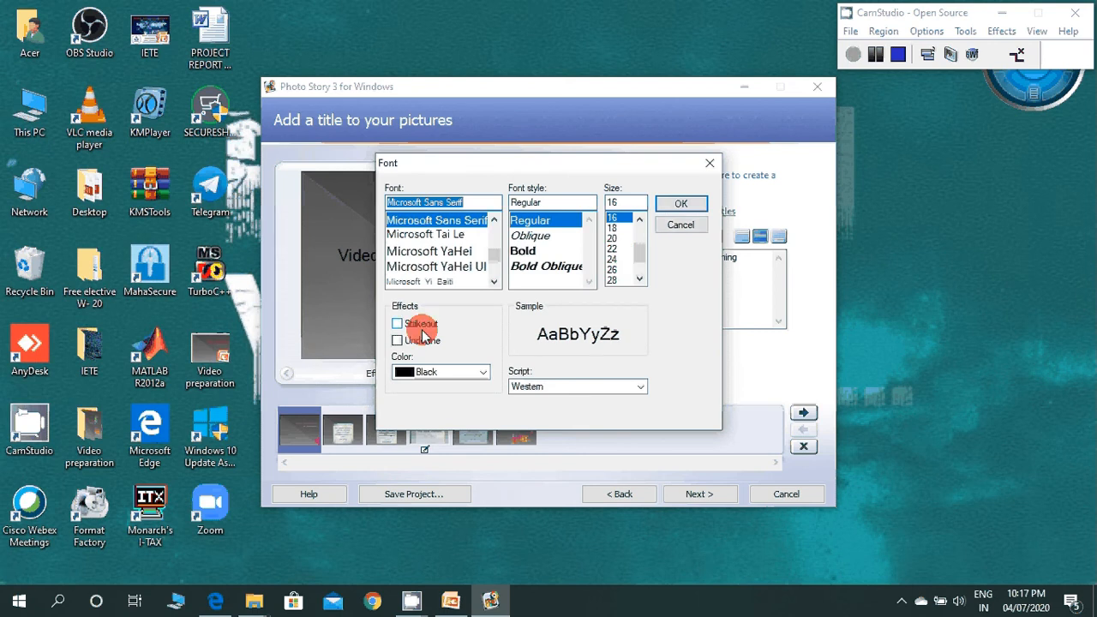
left_click(439, 374)
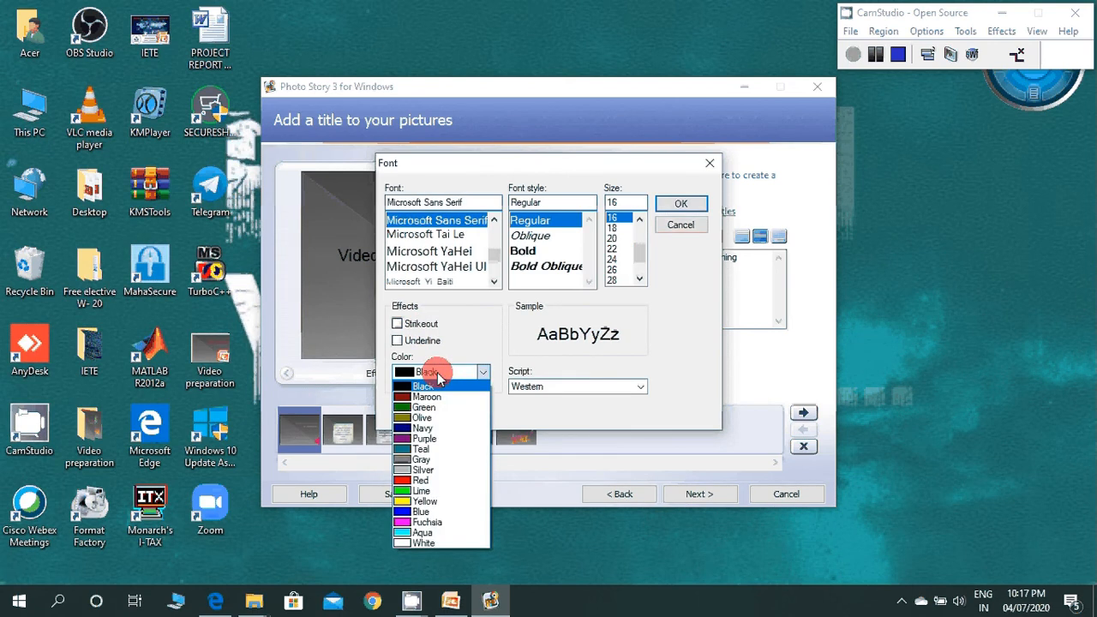
left_click(429, 397)
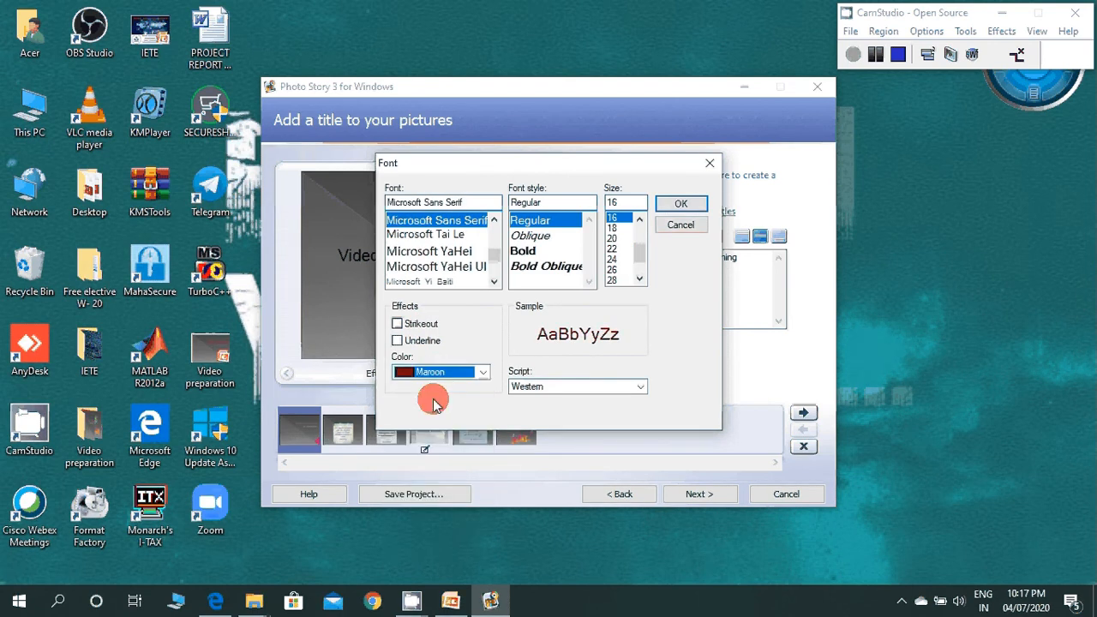
left_click(533, 387)
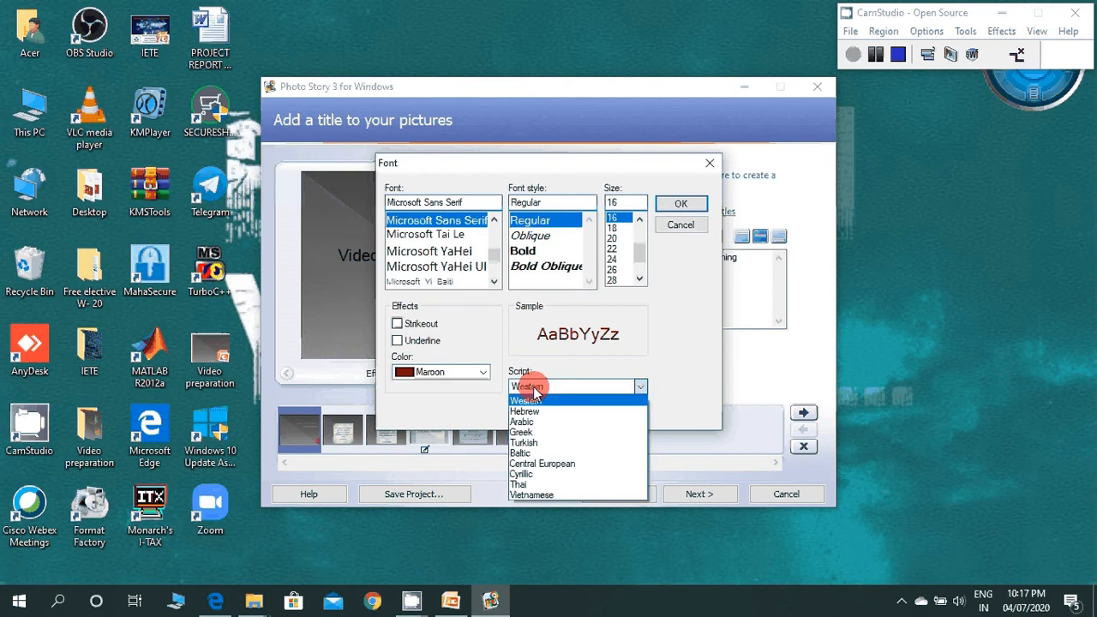
left_click(534, 390)
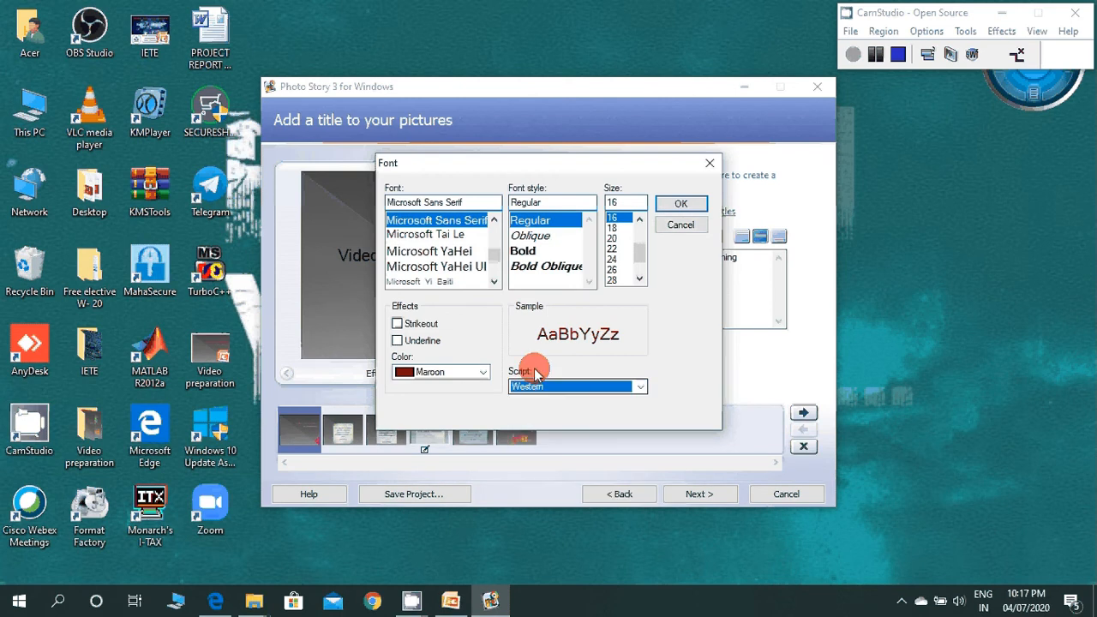
left_click(679, 203)
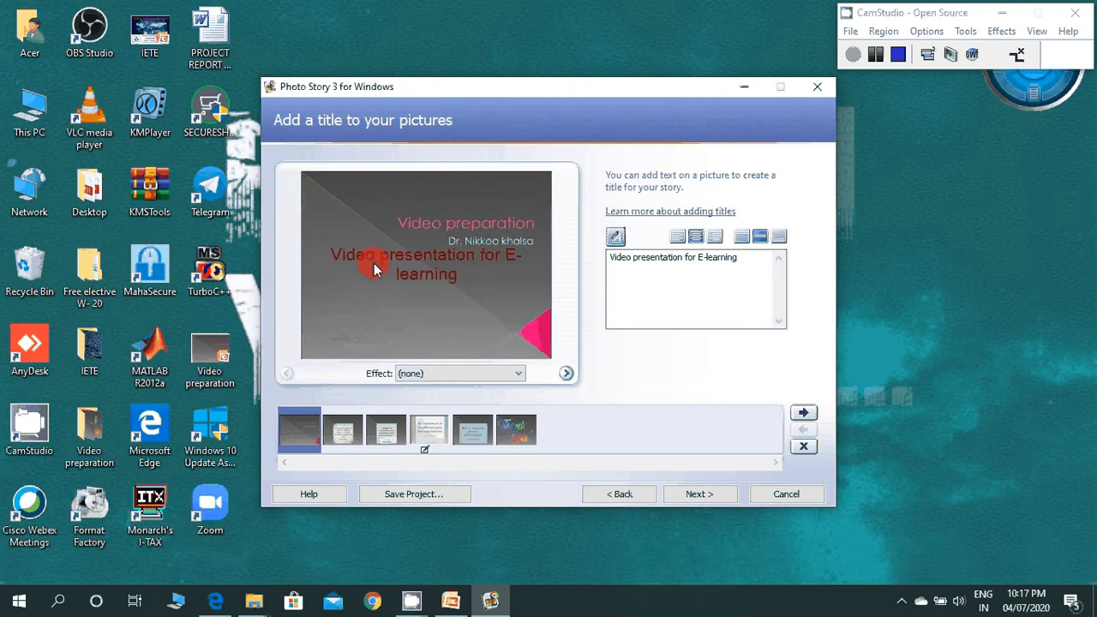
Step: Try the title's horizontal and vertical alignments, and leave it centered horizontally at the bottom of the first slide
left_click(679, 237)
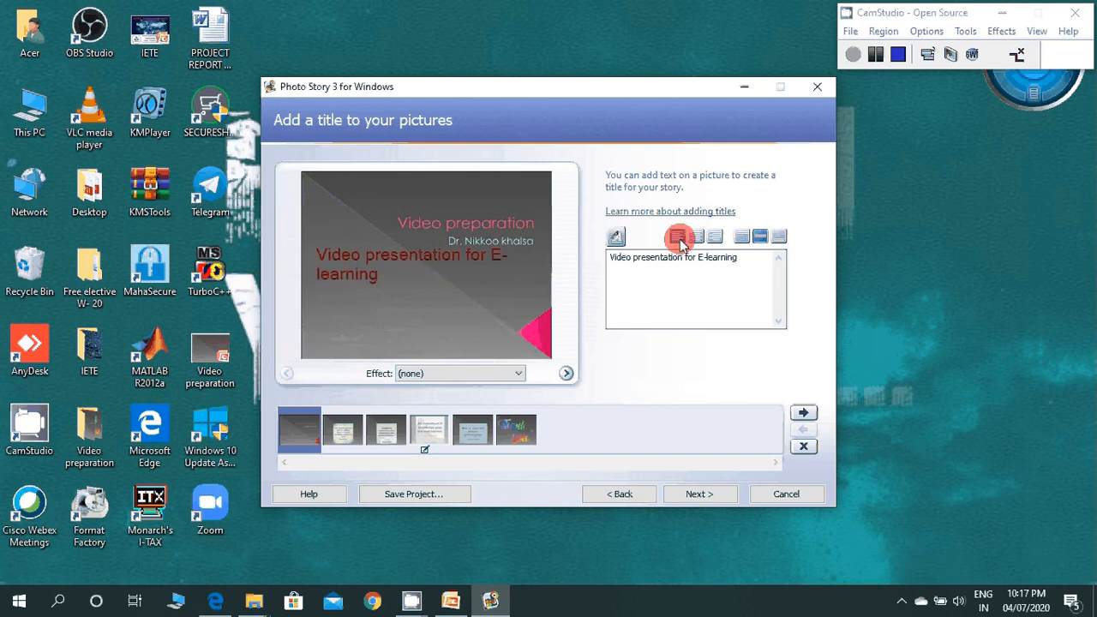
left_click(714, 237)
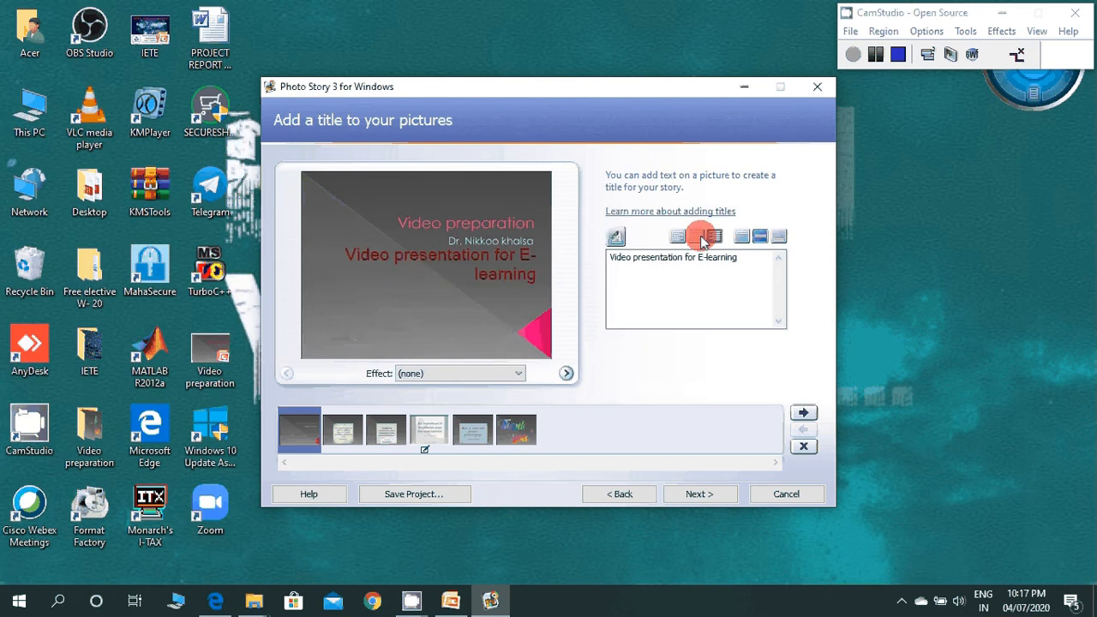
left_click(700, 237)
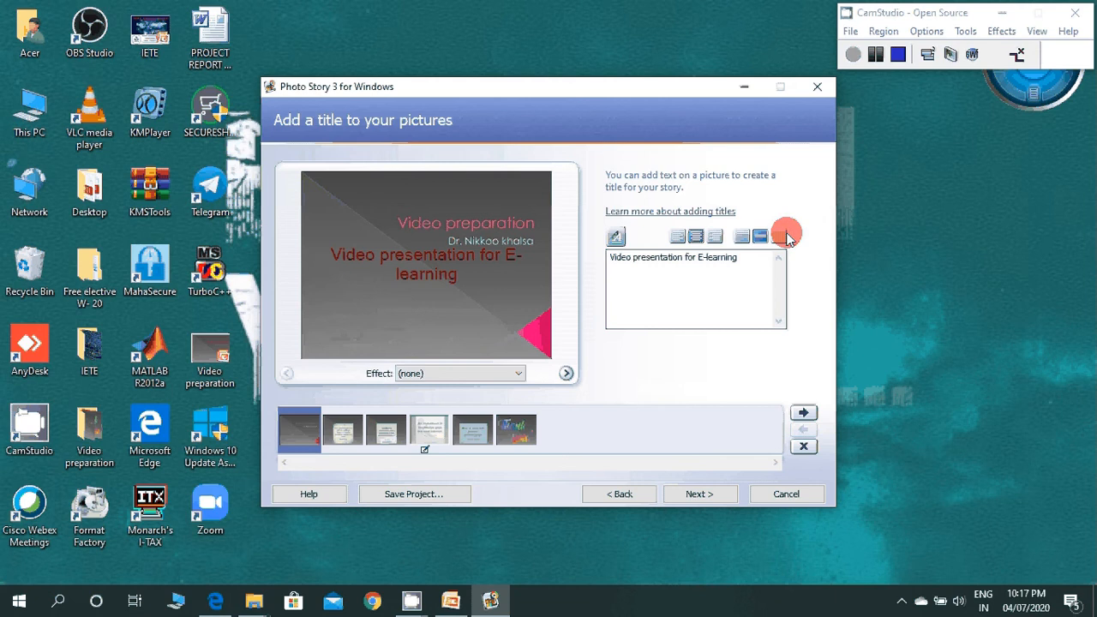
left_click(741, 238)
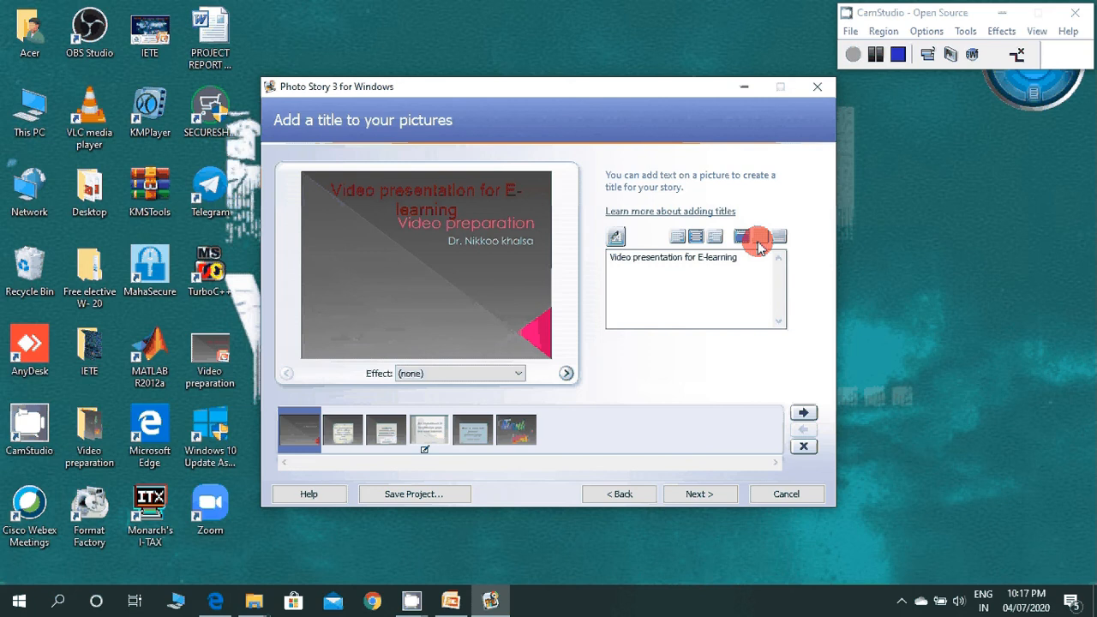
left_click(759, 246)
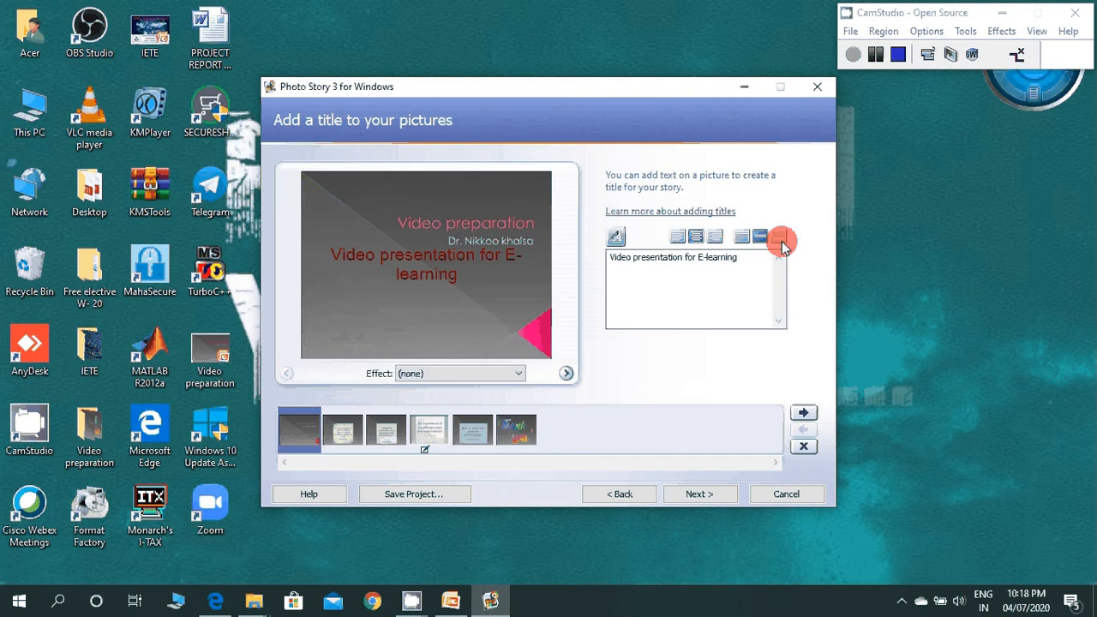
left_click(780, 242)
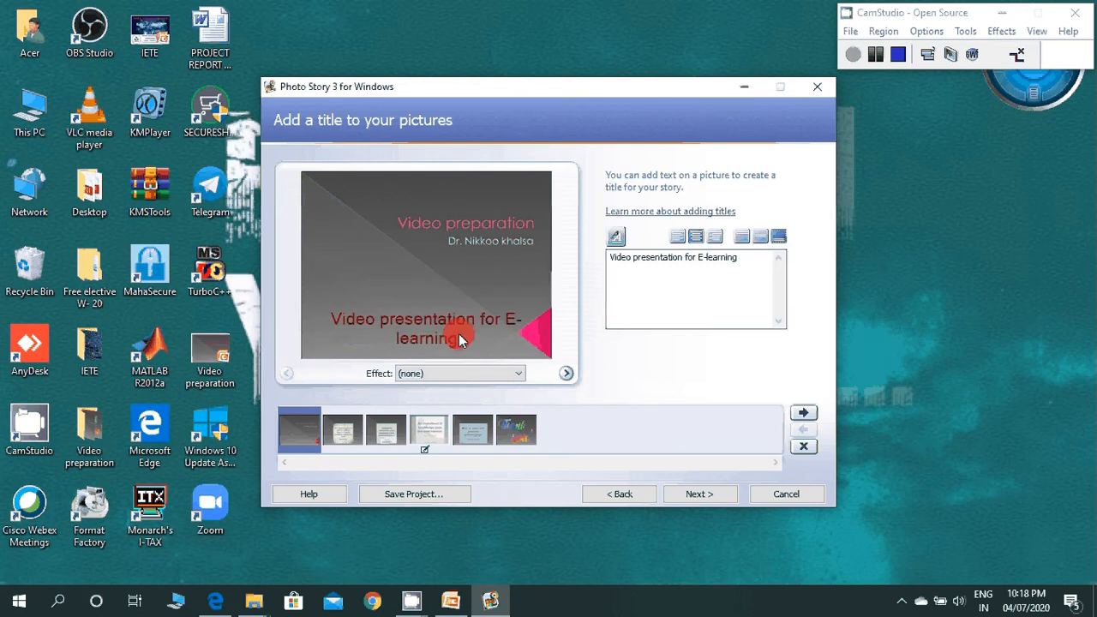
Step: Try the Black and White effect on the first slide and set the effect back to (none)
left_click(514, 378)
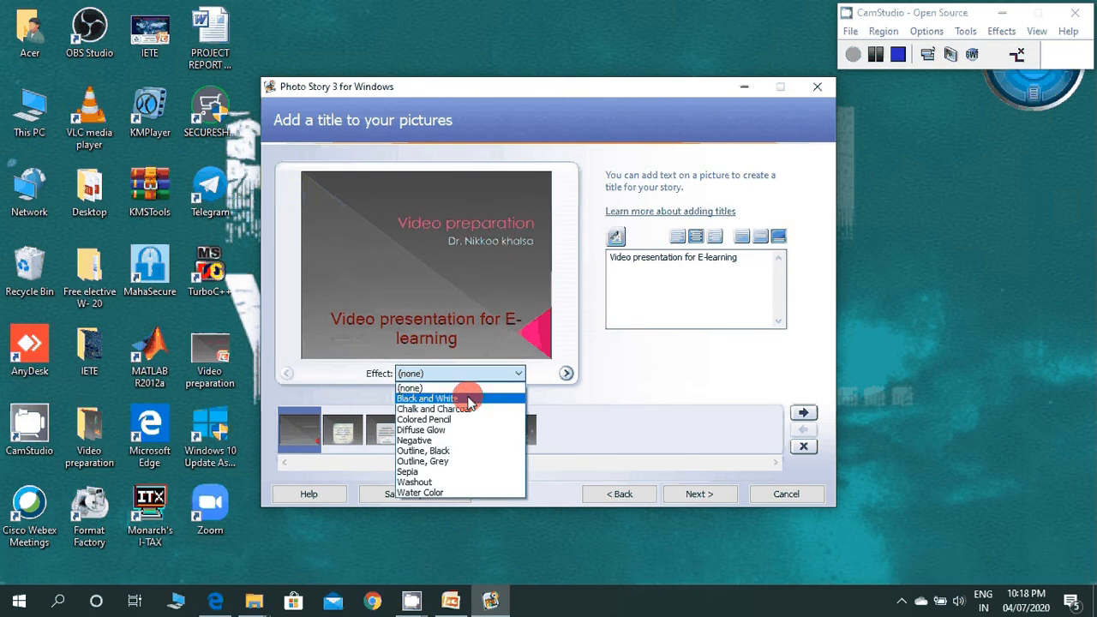
left_click(469, 400)
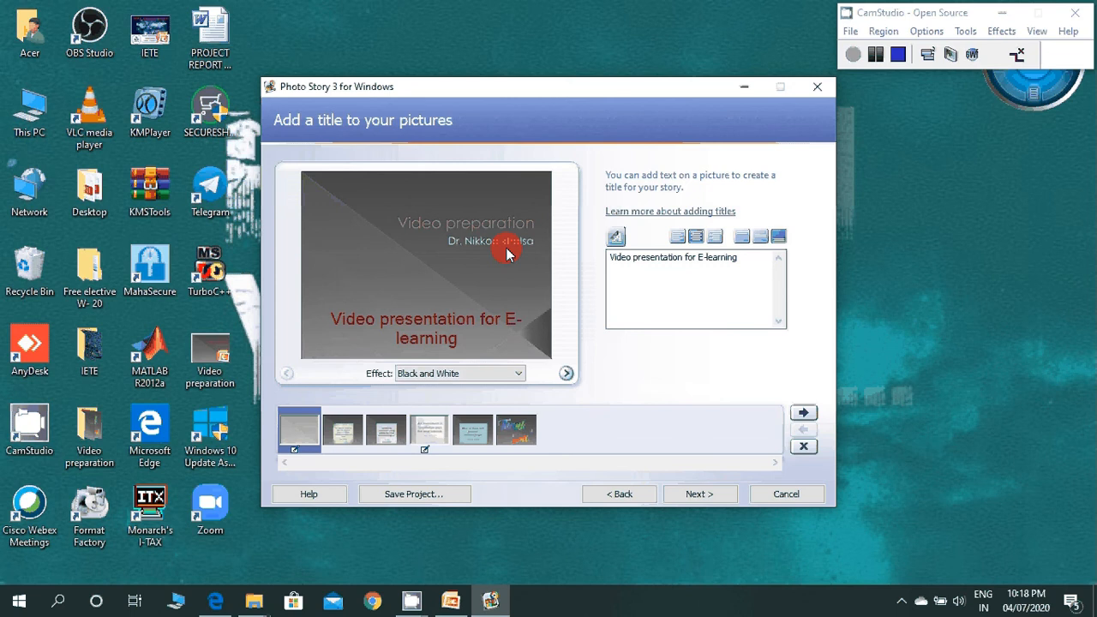
left_click(520, 377)
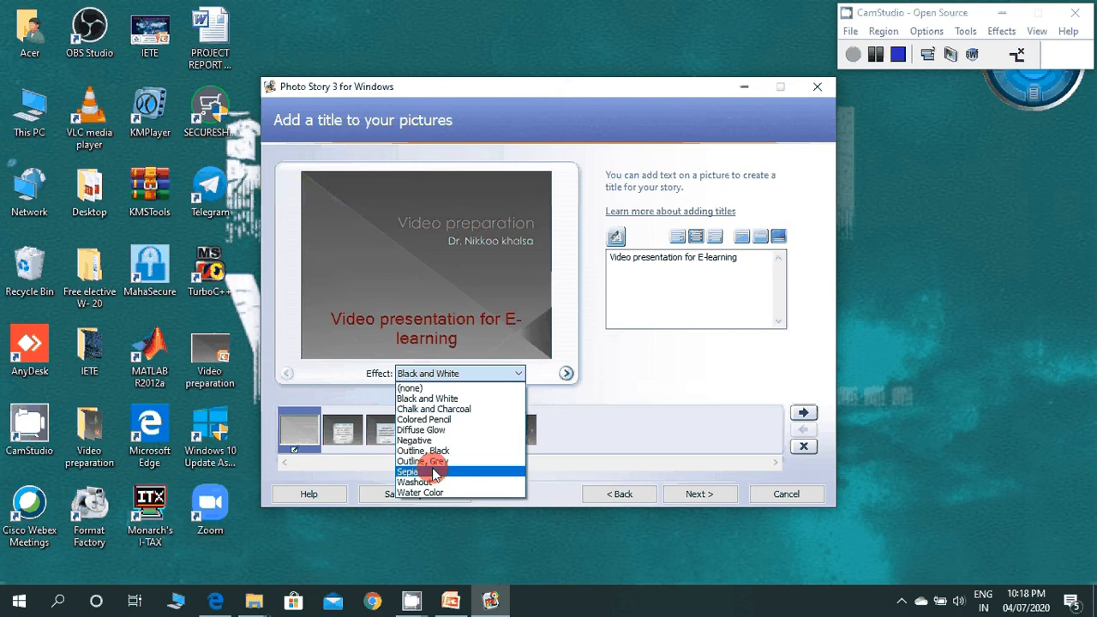
left_click(427, 388)
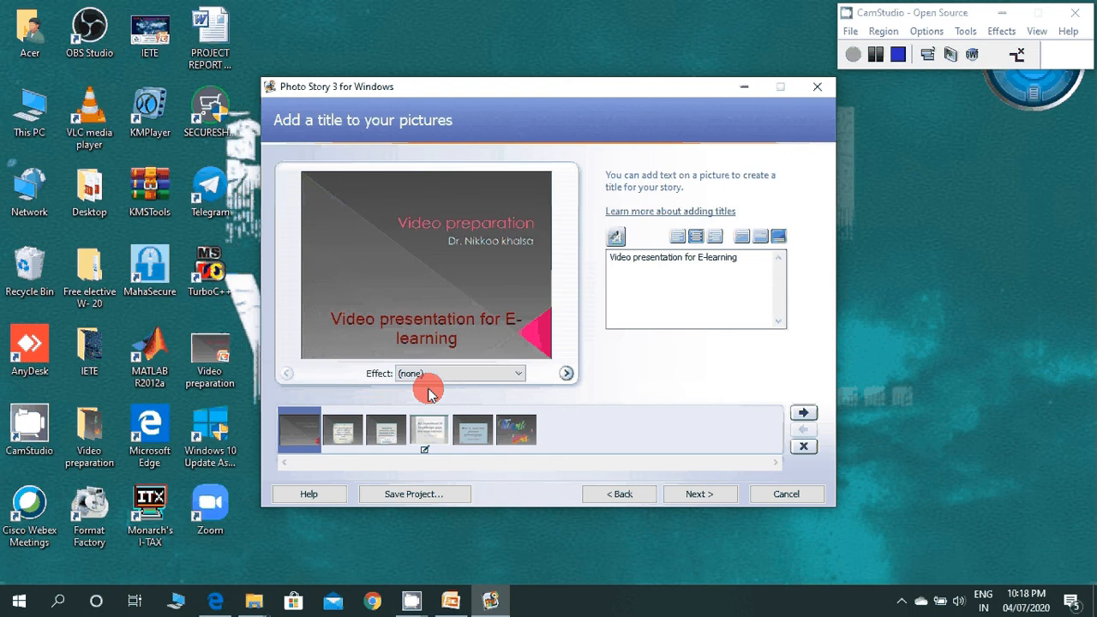
Step: Look through the other slides on the title page, including the "Thank you" slide, and return to the first slide
left_click(338, 437)
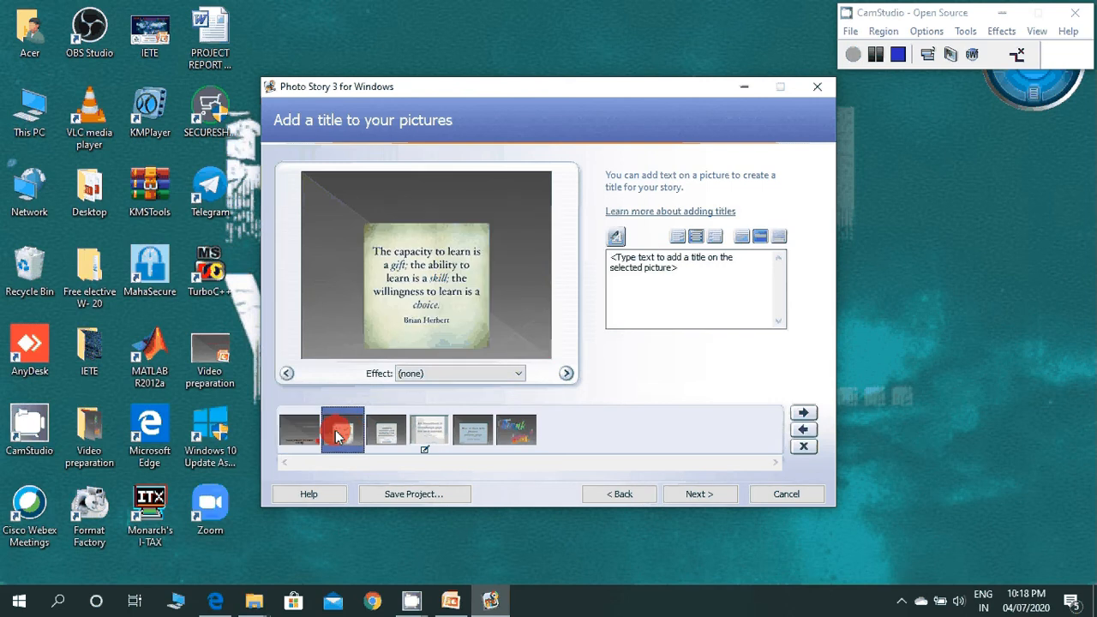
left_click(382, 438)
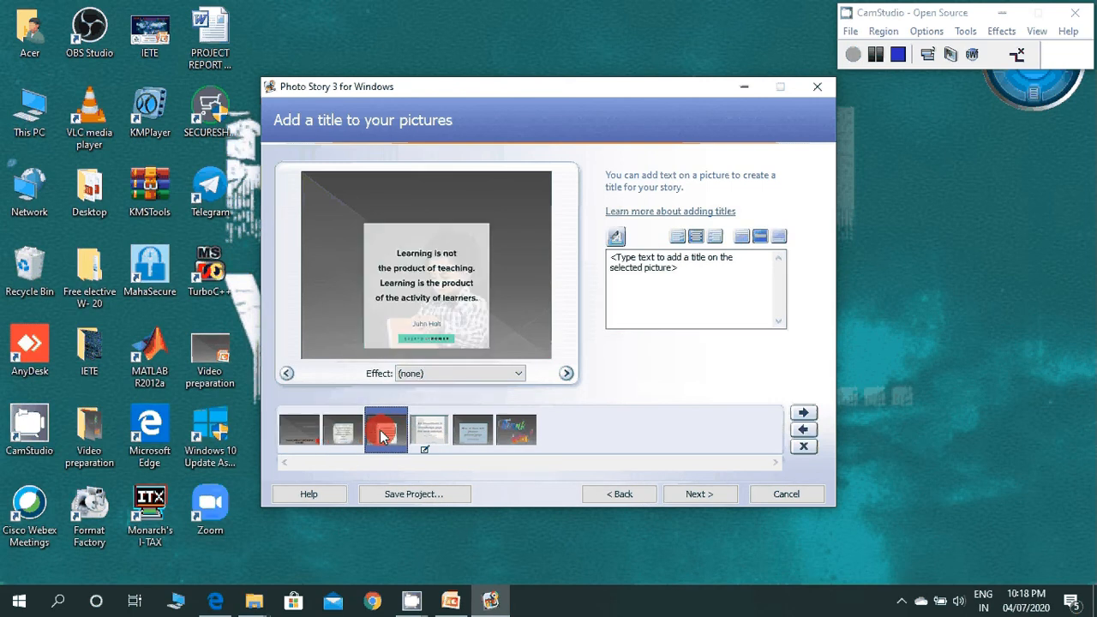
left_click(429, 431)
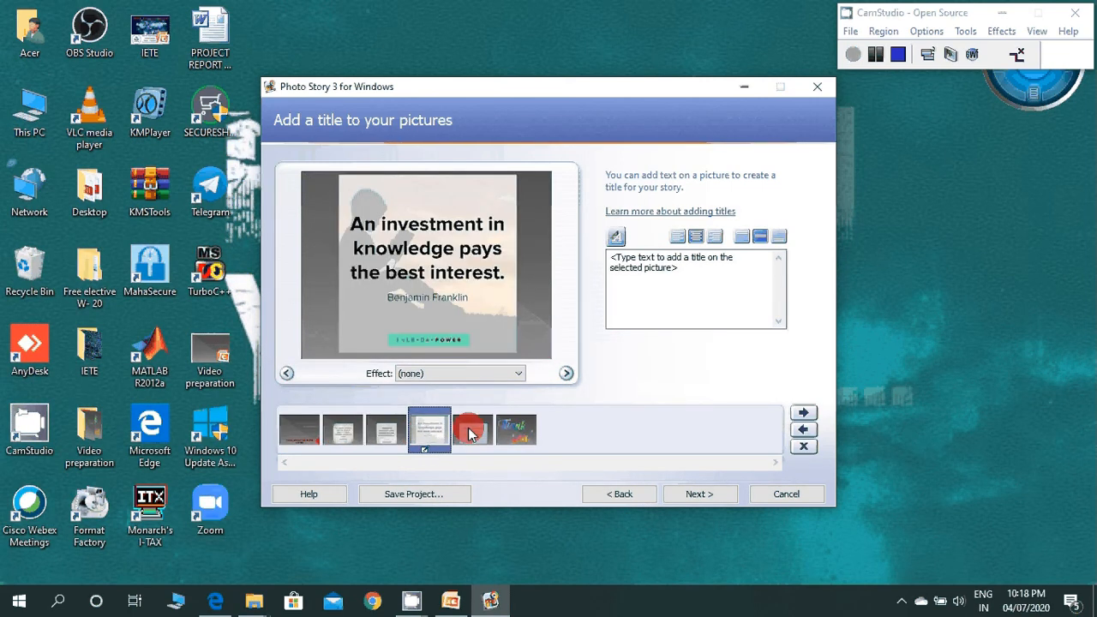
left_click(505, 433)
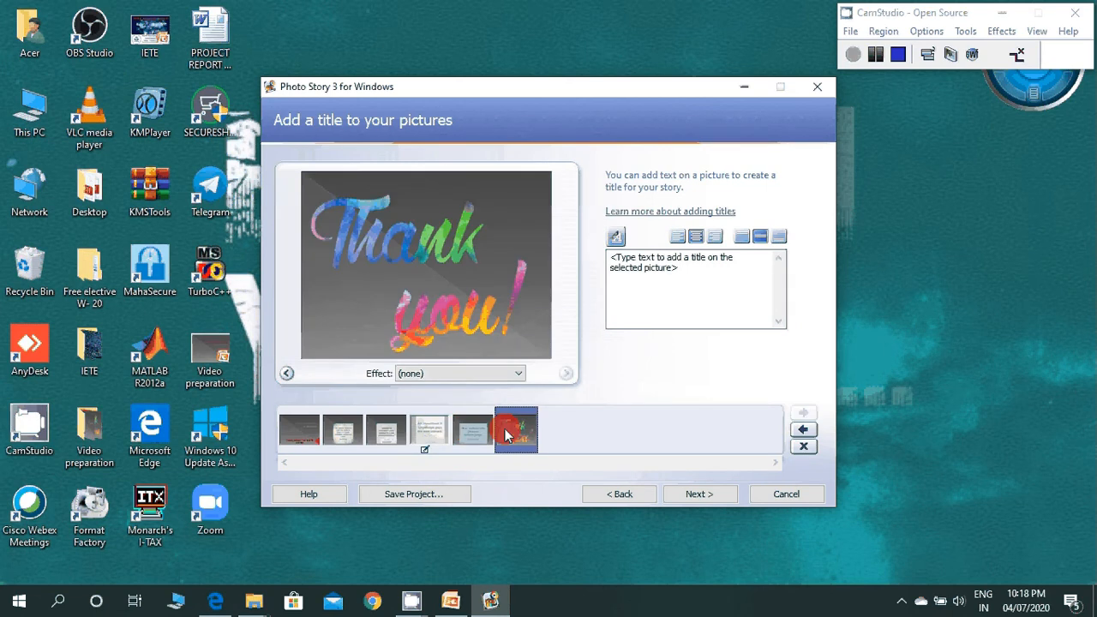
left_click(300, 431)
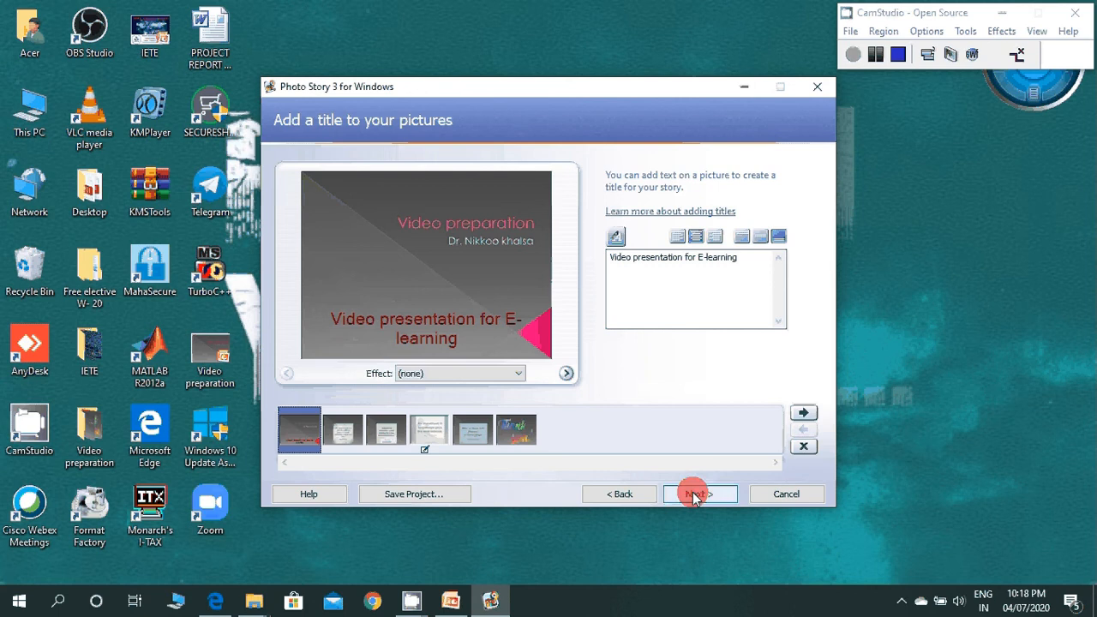
Step: Proceed to narration and motion, open motion customization for the first slide, and enable specified start and end positions
left_click(695, 495)
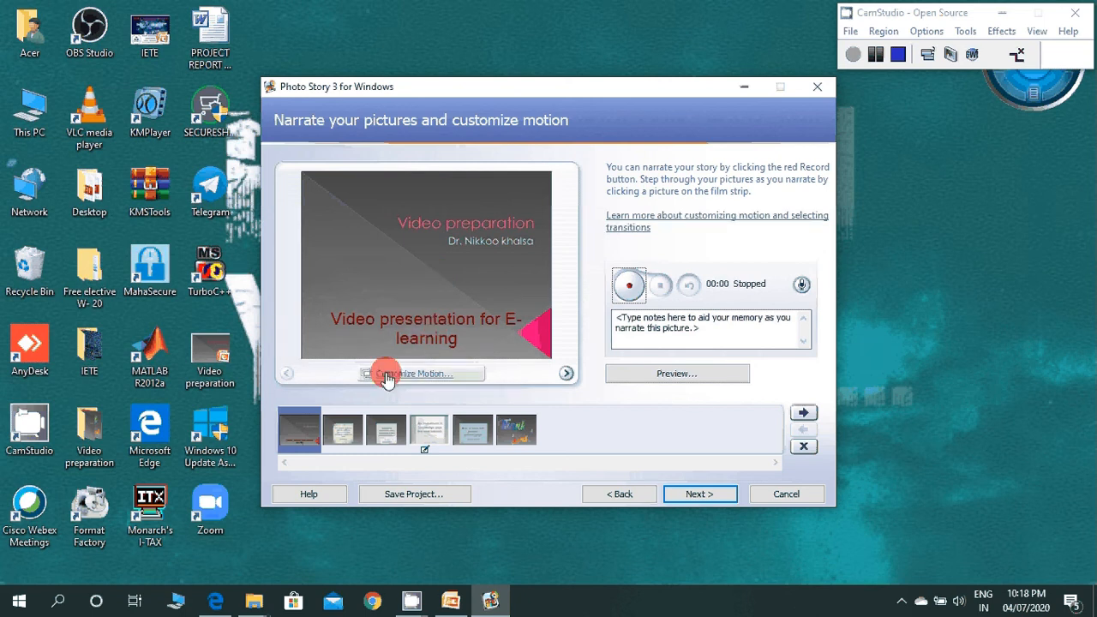
left_click(432, 379)
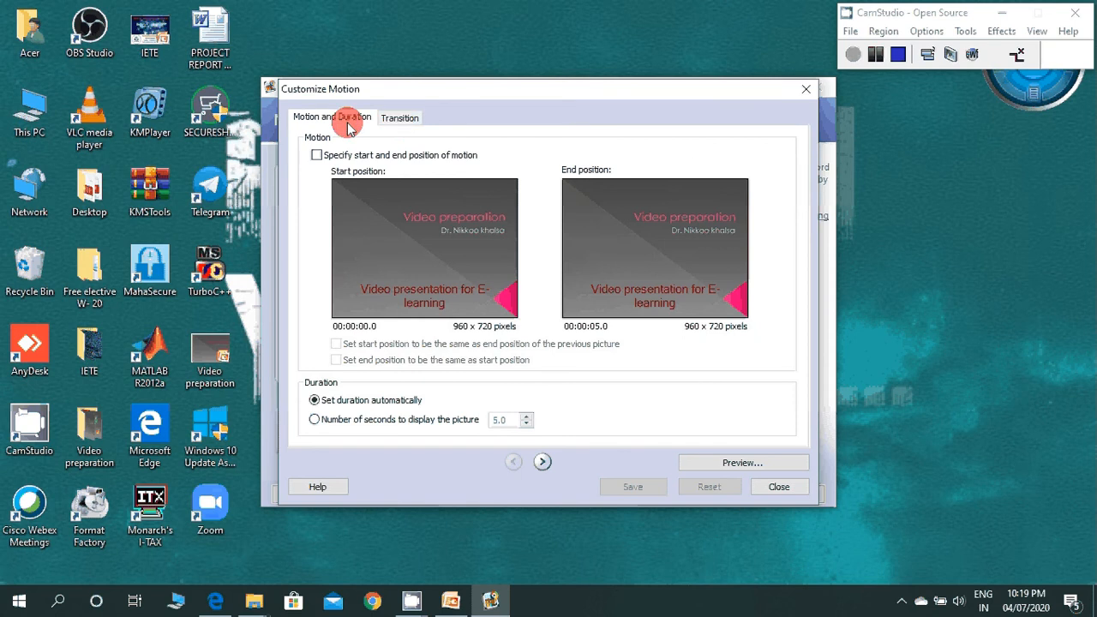
left_click(390, 118)
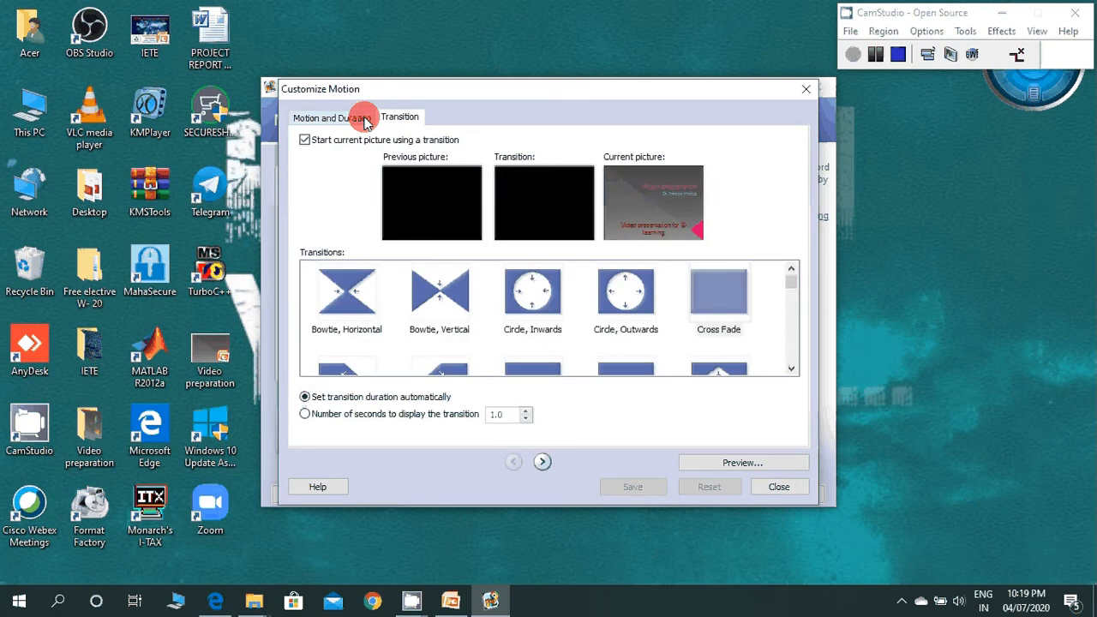
left_click(366, 120)
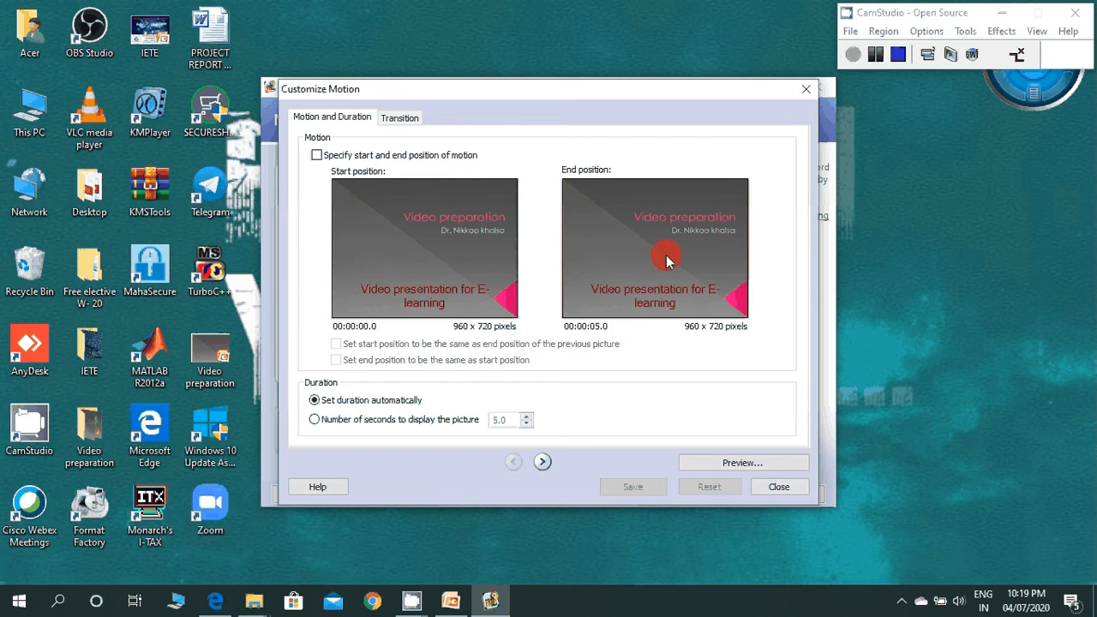
left_click(385, 157)
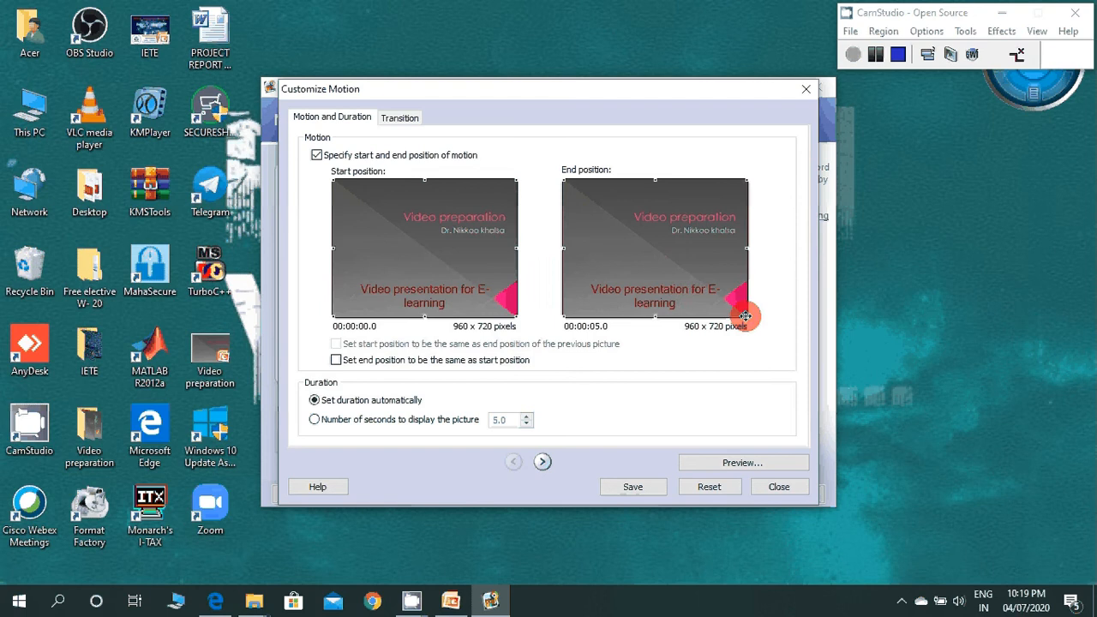
Step: Try shrinking the end position frame to about 612 x 459 pixels and enlarge it back to the full slide
left_click_drag(745, 316, 680, 265)
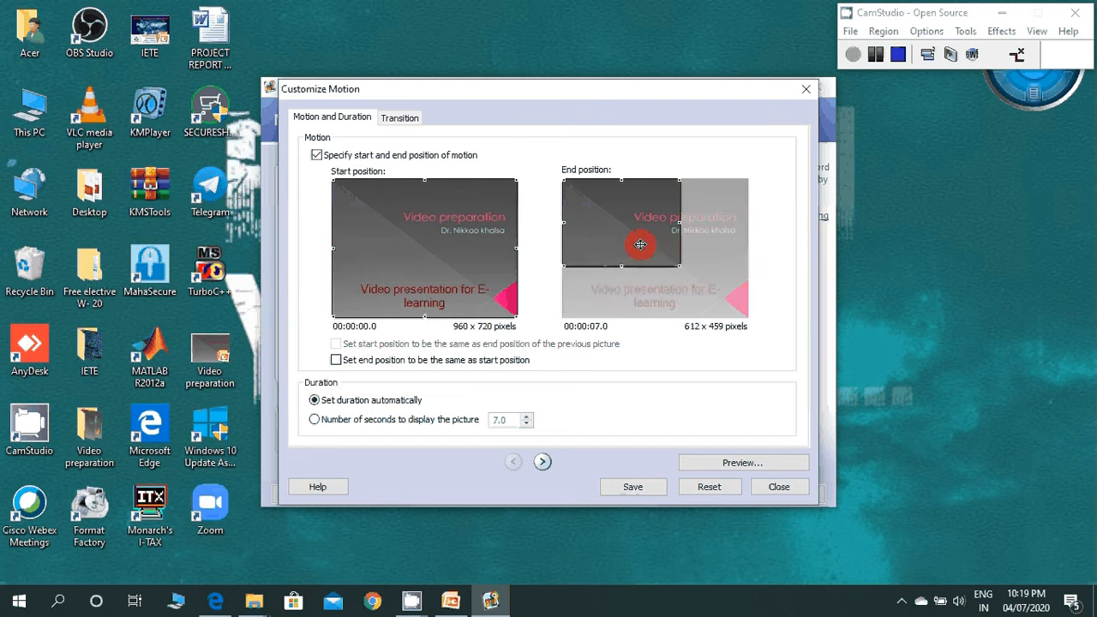
left_click_drag(681, 266, 744, 364)
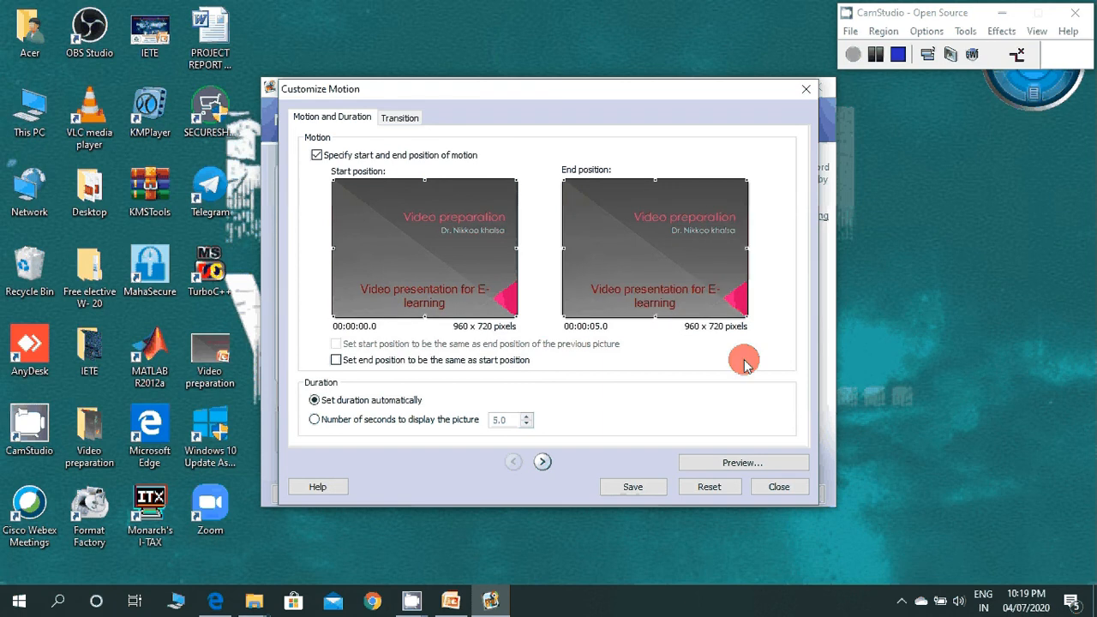
left_click(315, 154)
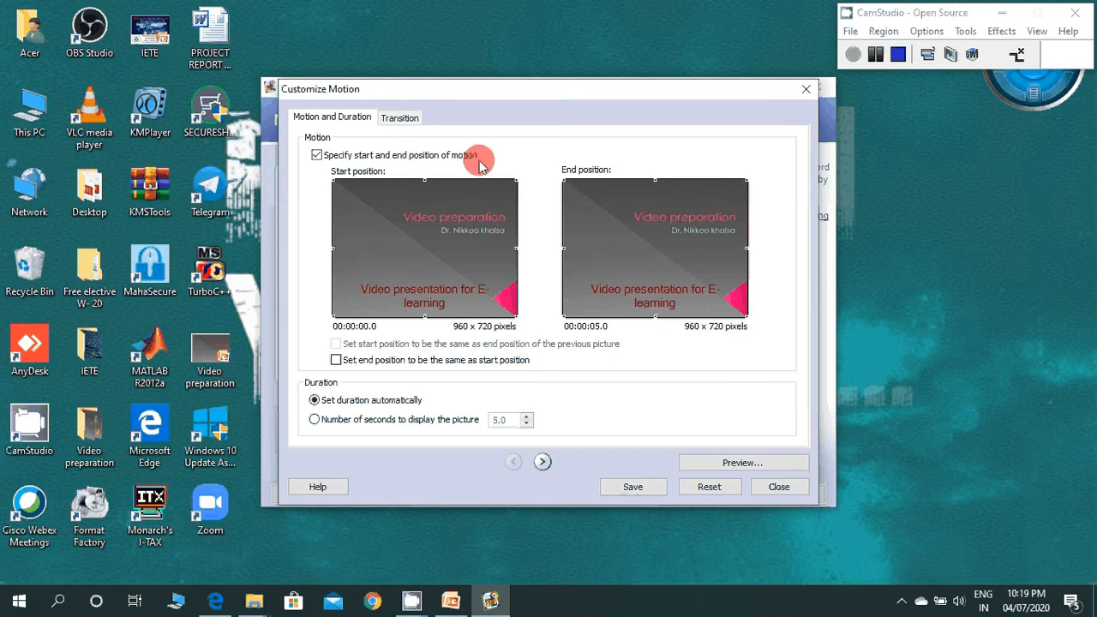
Step: Make the first slide's end position the same as its start, set its display duration to 10 seconds, and save
left_click(336, 360)
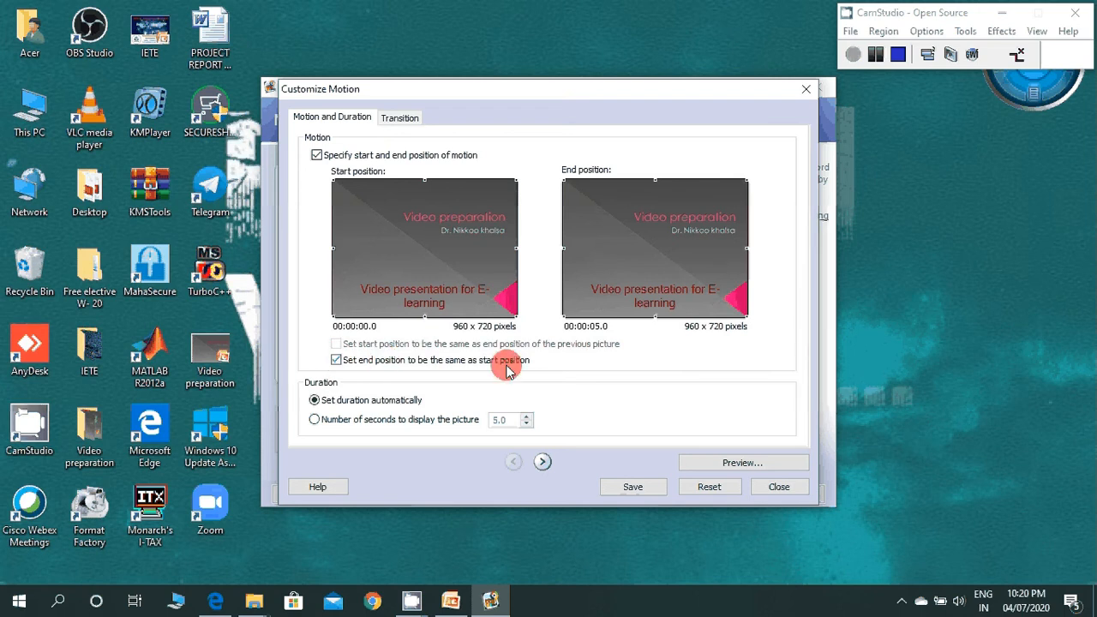
left_click(369, 422)
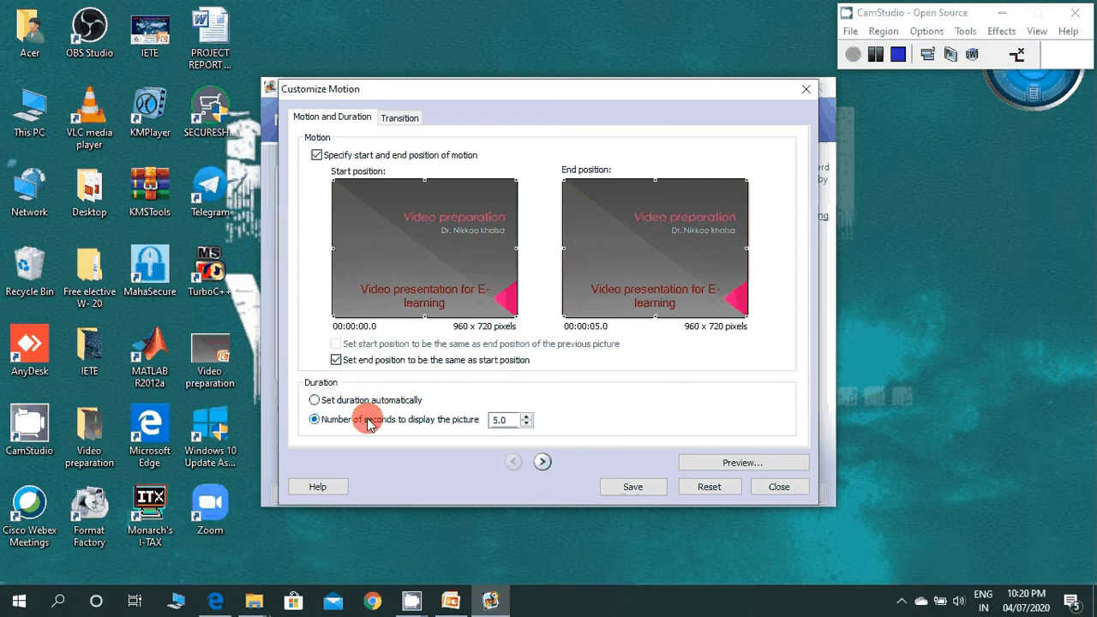
double_click(515, 421)
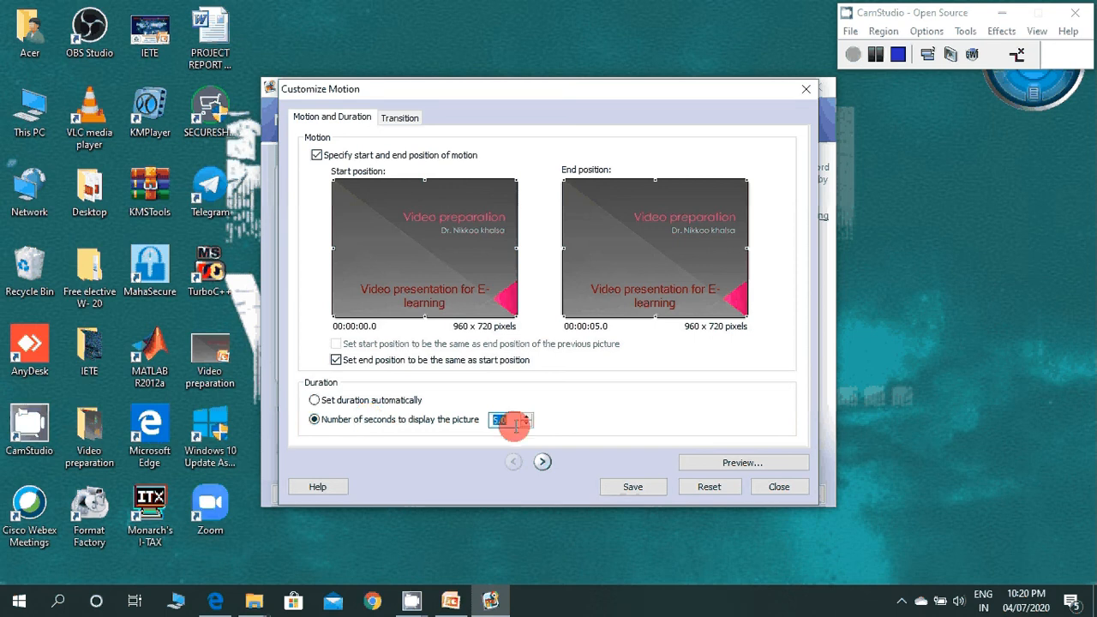
type("10")
left_click(622, 487)
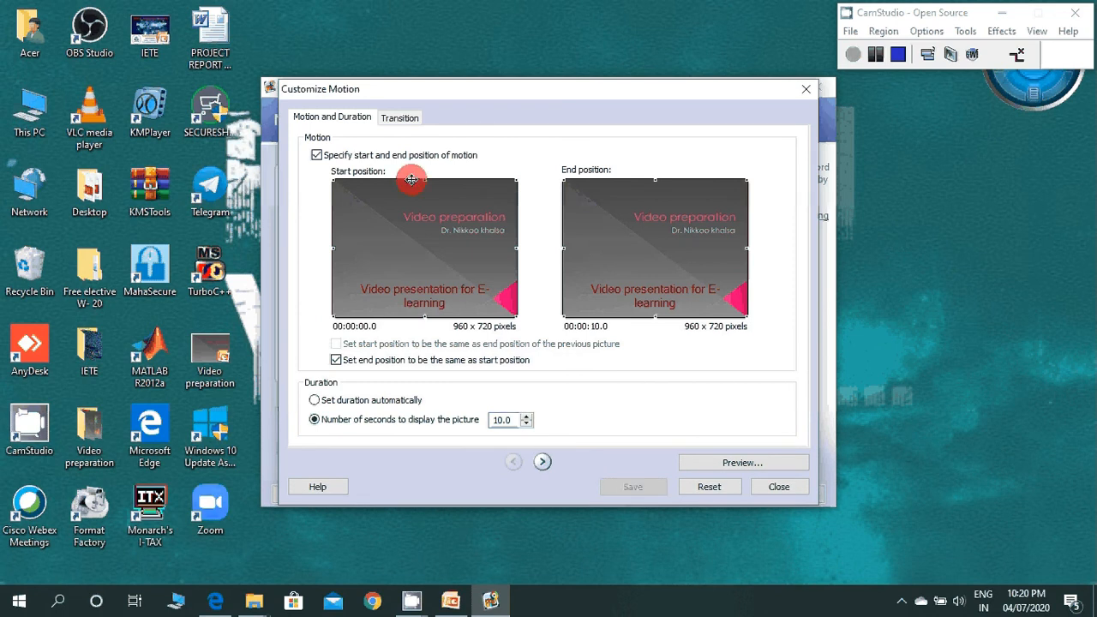
Step: Choose the "Circle, Inwards" transition for starting the first slide
left_click(400, 117)
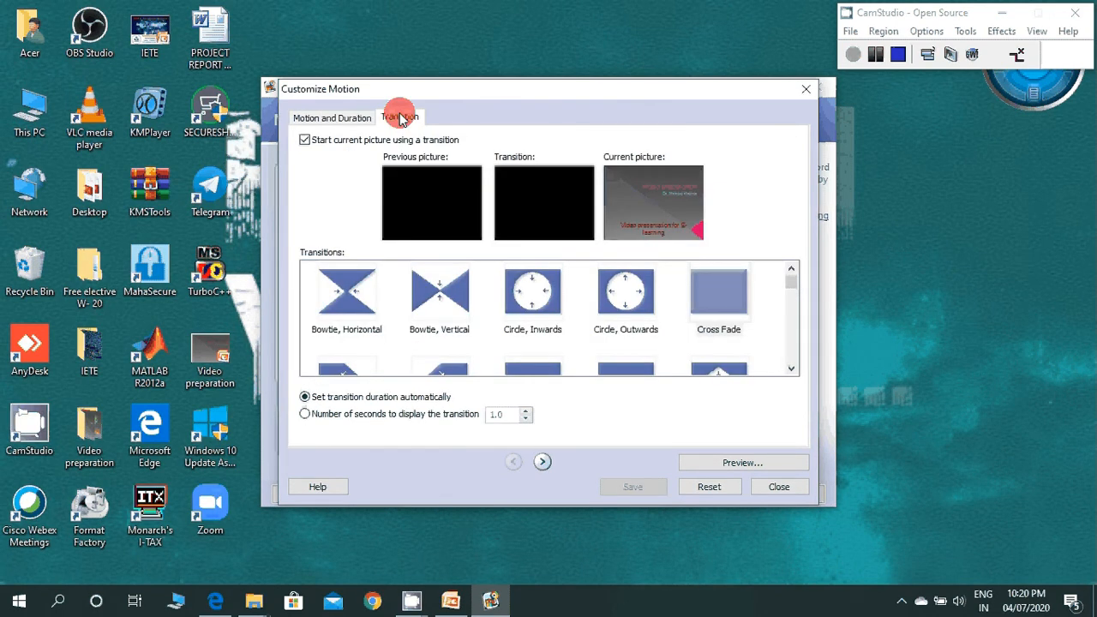
left_click(531, 298)
left_click(530, 298)
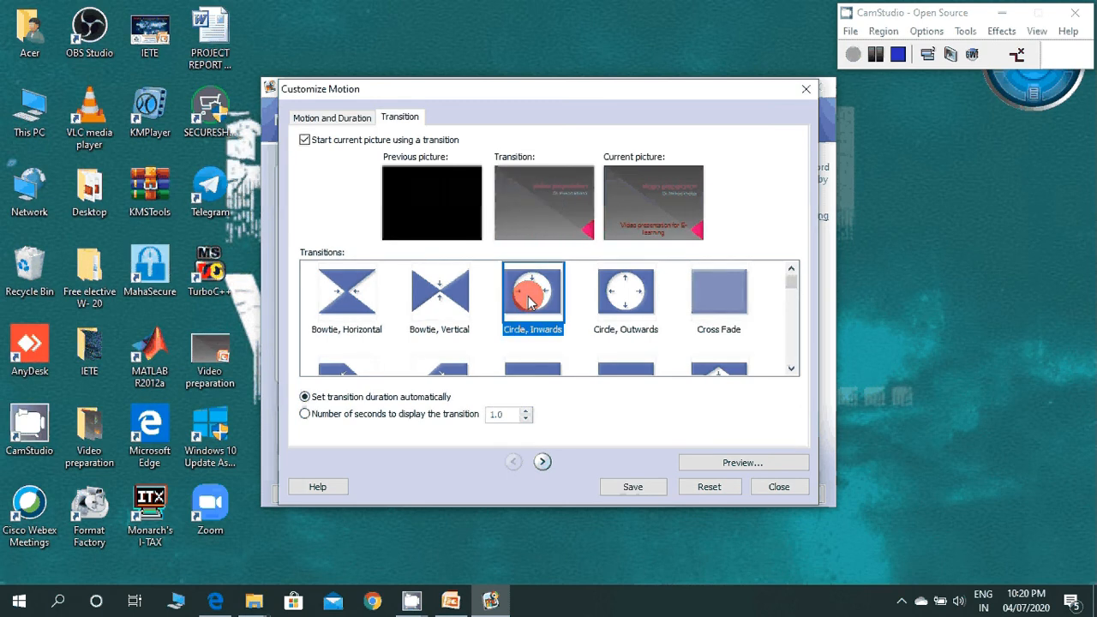
Step: Change the first slide's starting transition to "Bowtie, Horizontal", save it, and return to its motion and duration settings
left_click(347, 295)
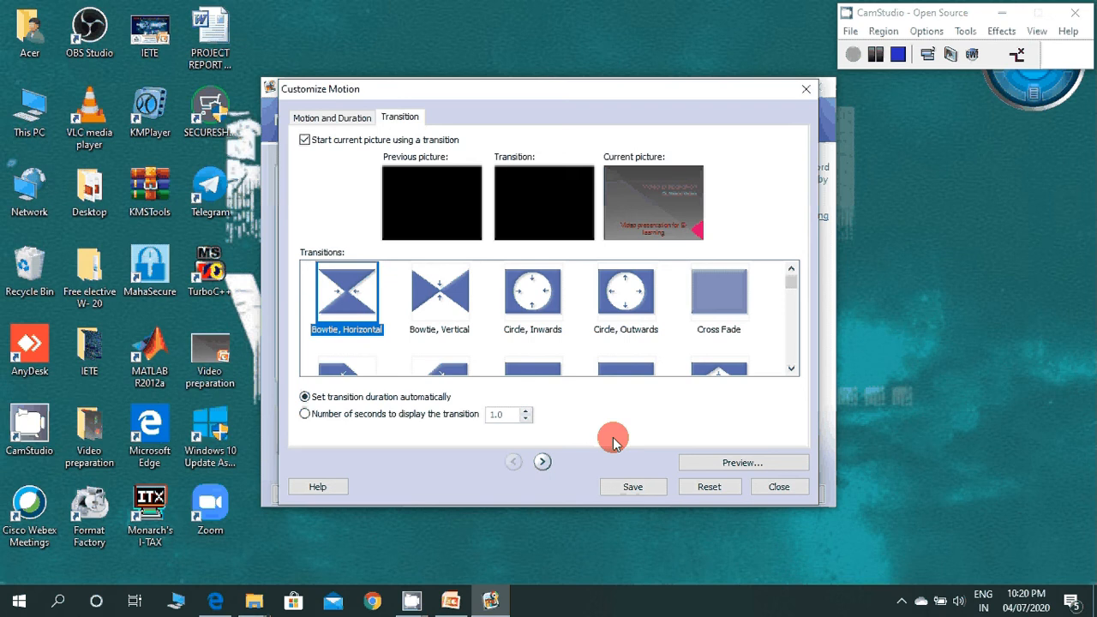
left_click(647, 484)
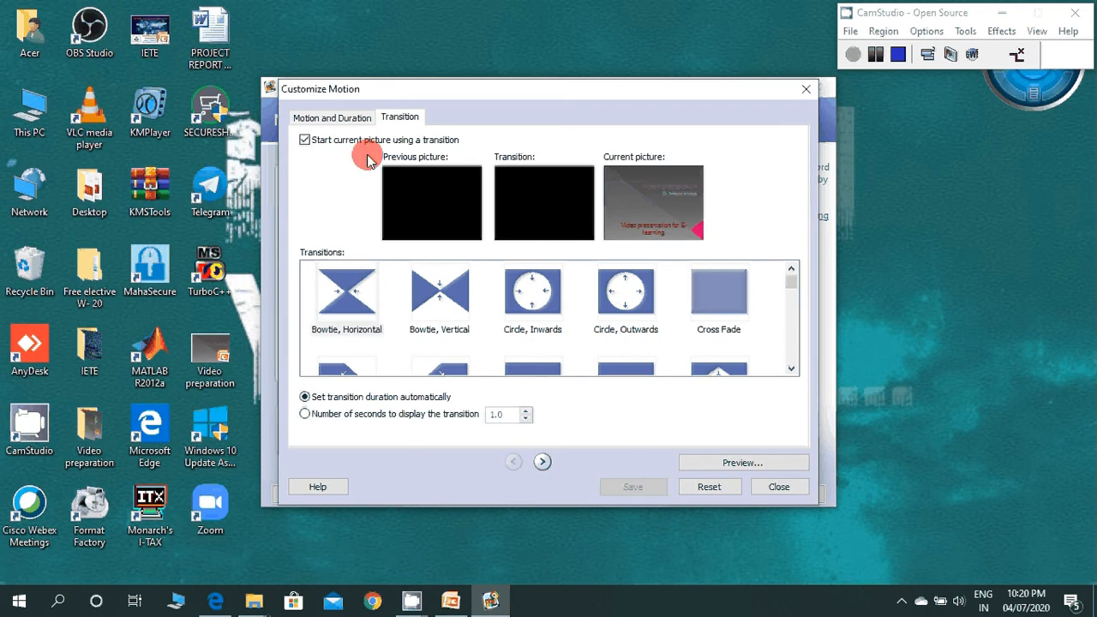
left_click(333, 118)
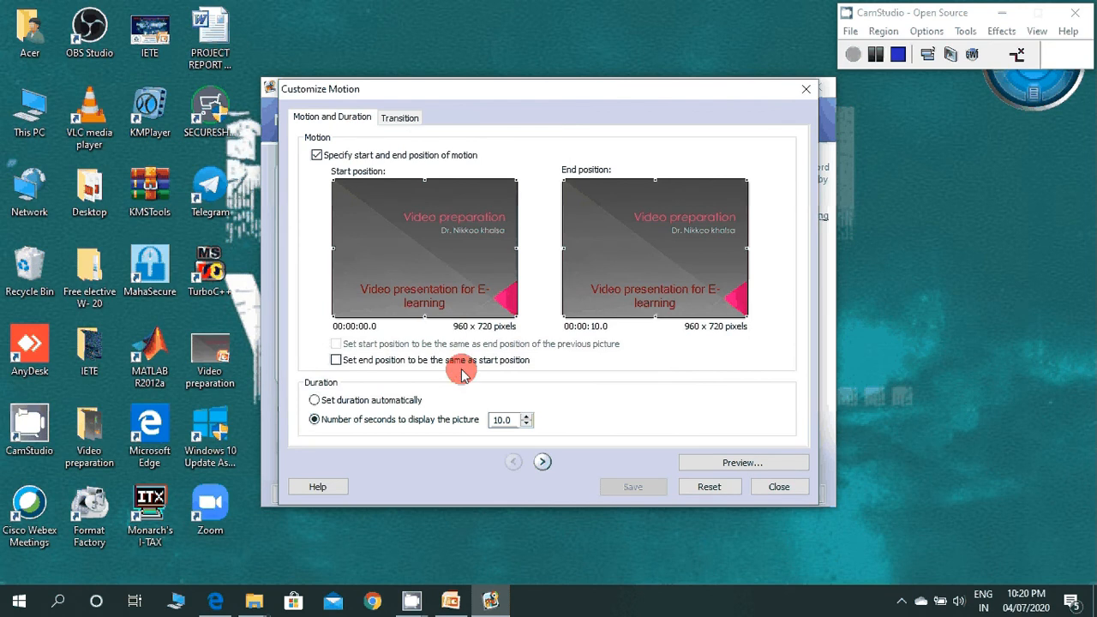
left_click(503, 421)
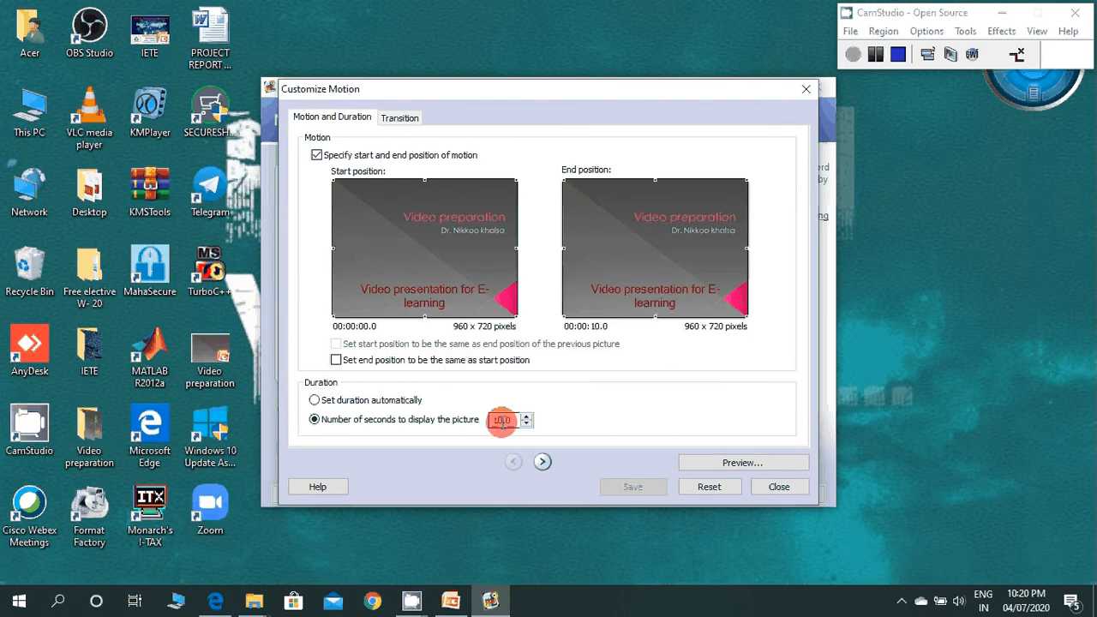
Step: Specify the second slide's motion with a full 960 x 720 end frame, start matching the previous picture's end and end matching start, and save
left_click(543, 462)
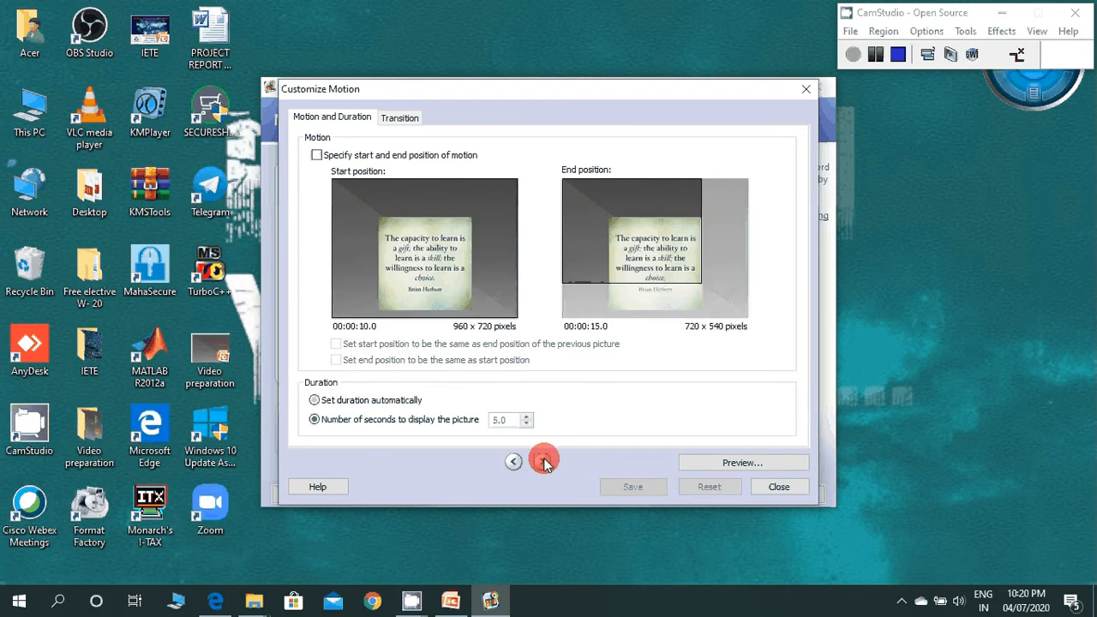
left_click(545, 463)
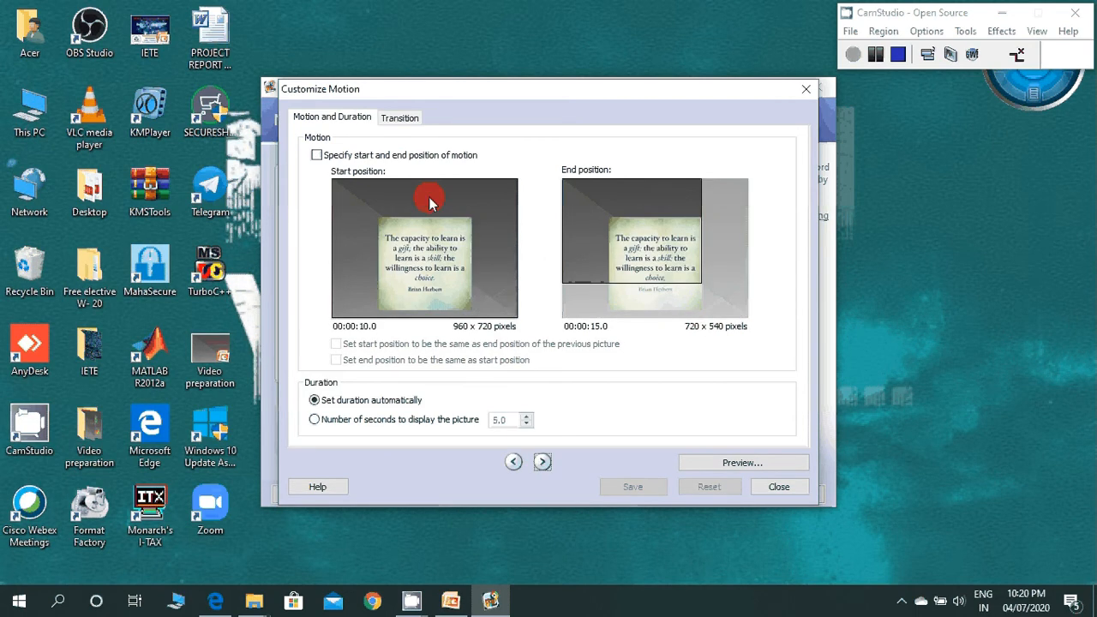
left_click(316, 155)
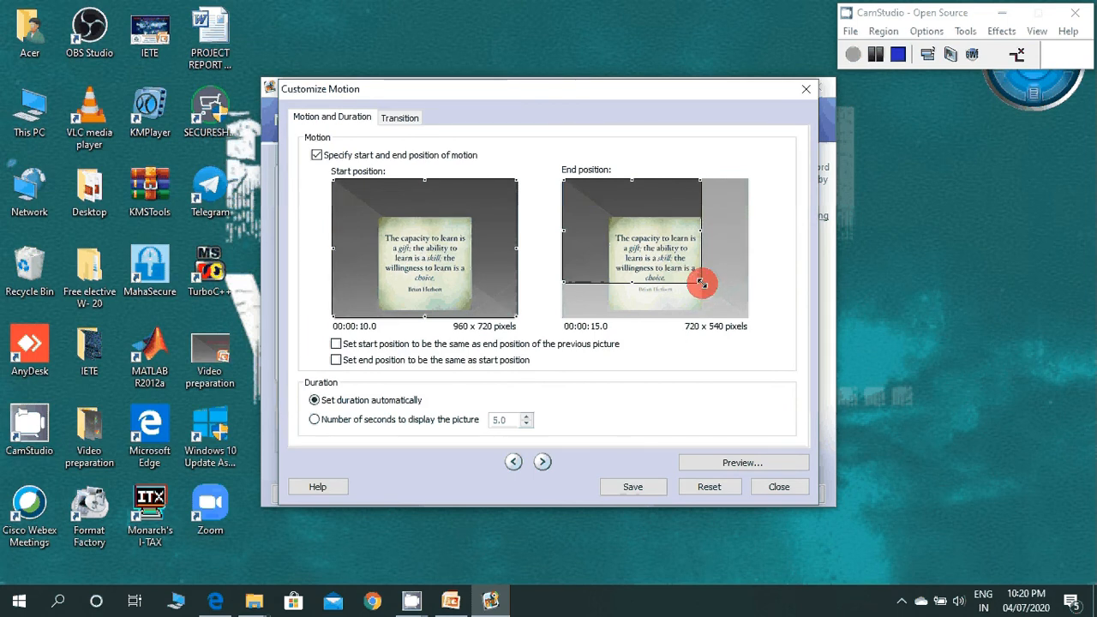
left_click_drag(702, 283, 749, 318)
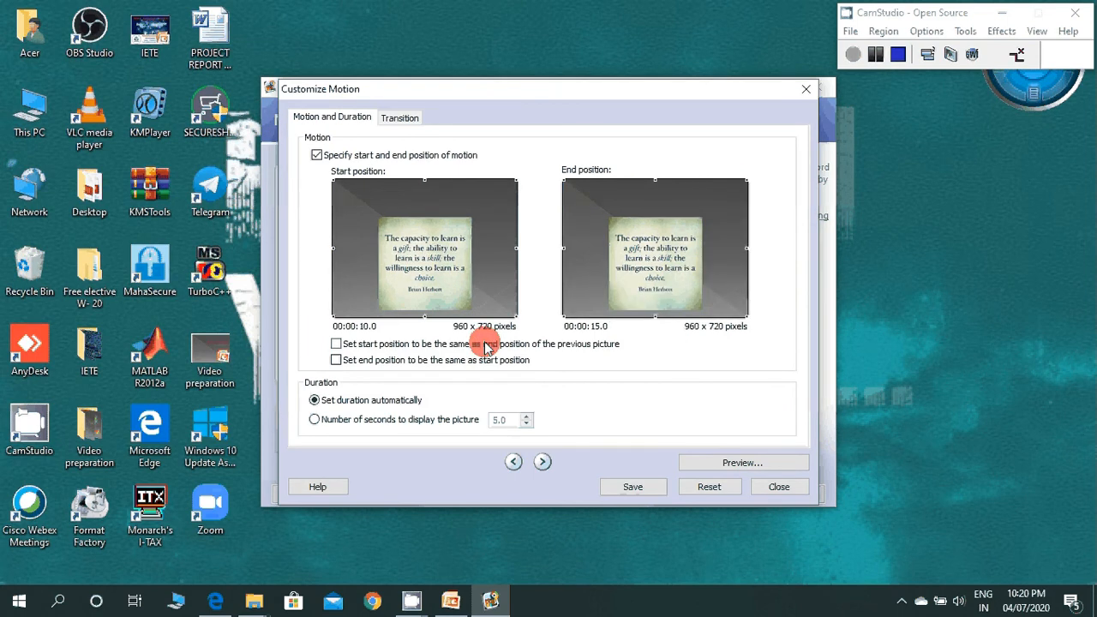
left_click(336, 345)
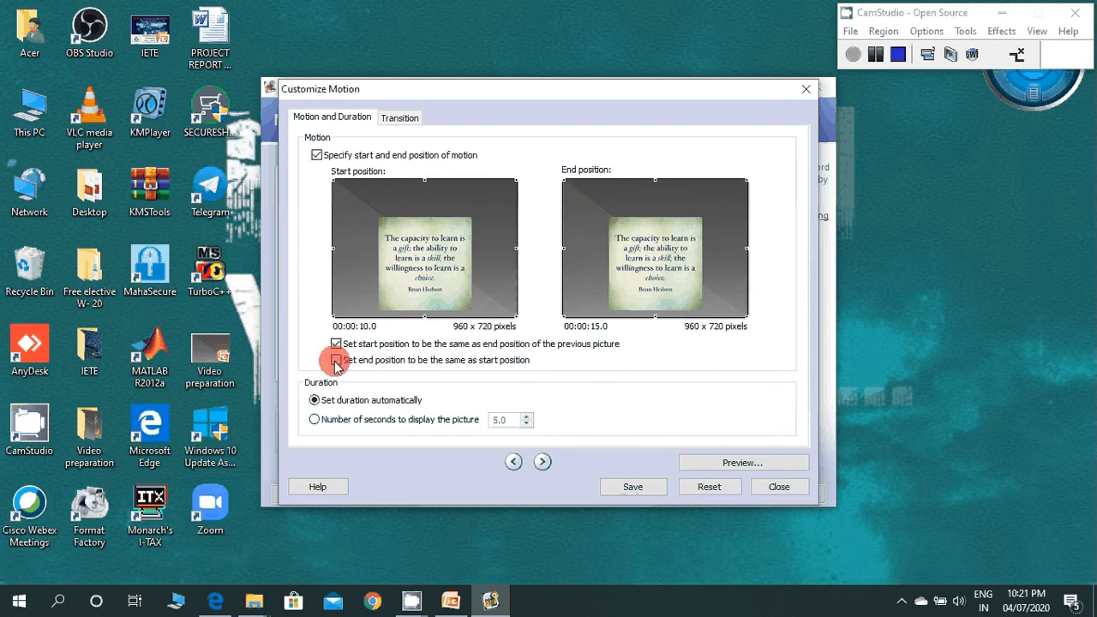
left_click(336, 361)
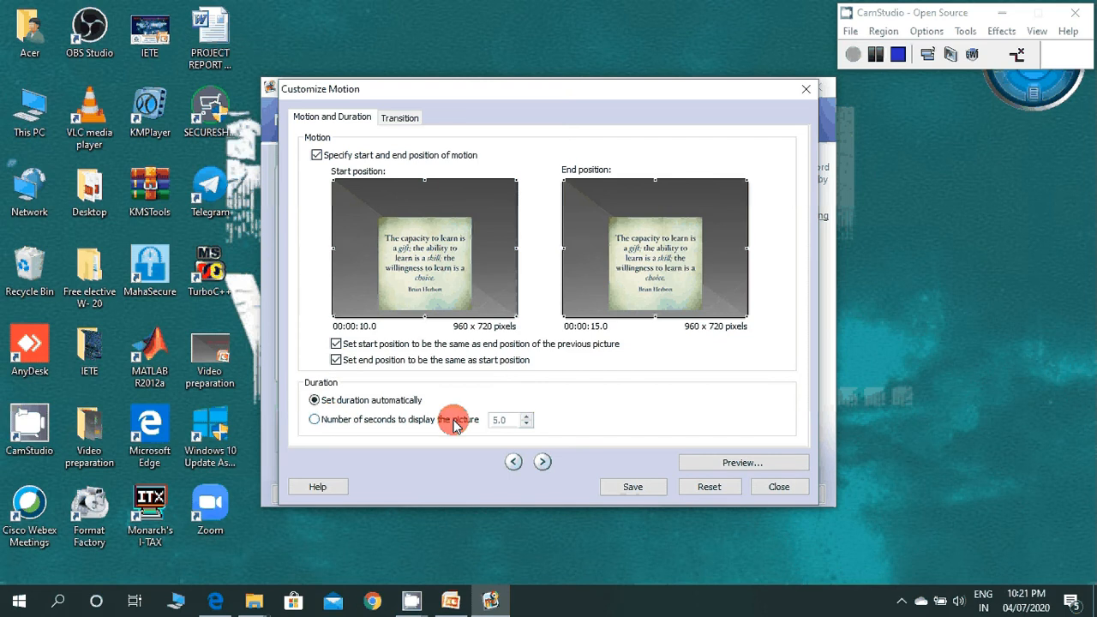
left_click(710, 487)
Step: On the third slide, enlarge the start frame to 960 x 720, match start to the previous end and end to start, and save the changes
left_click(545, 462)
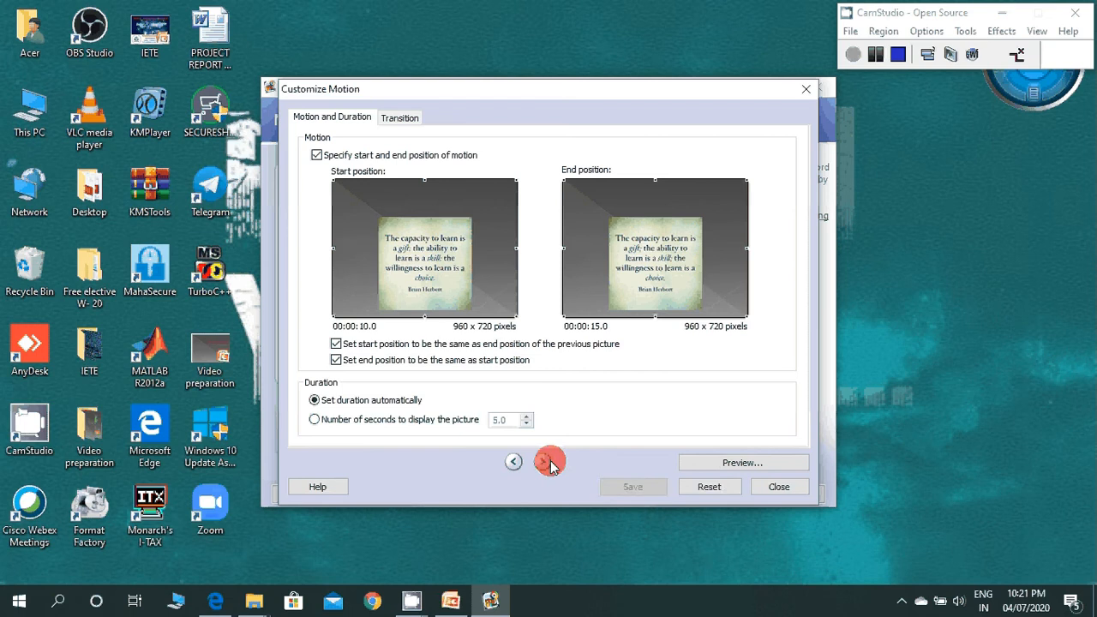
left_click(546, 463)
left_click(454, 257)
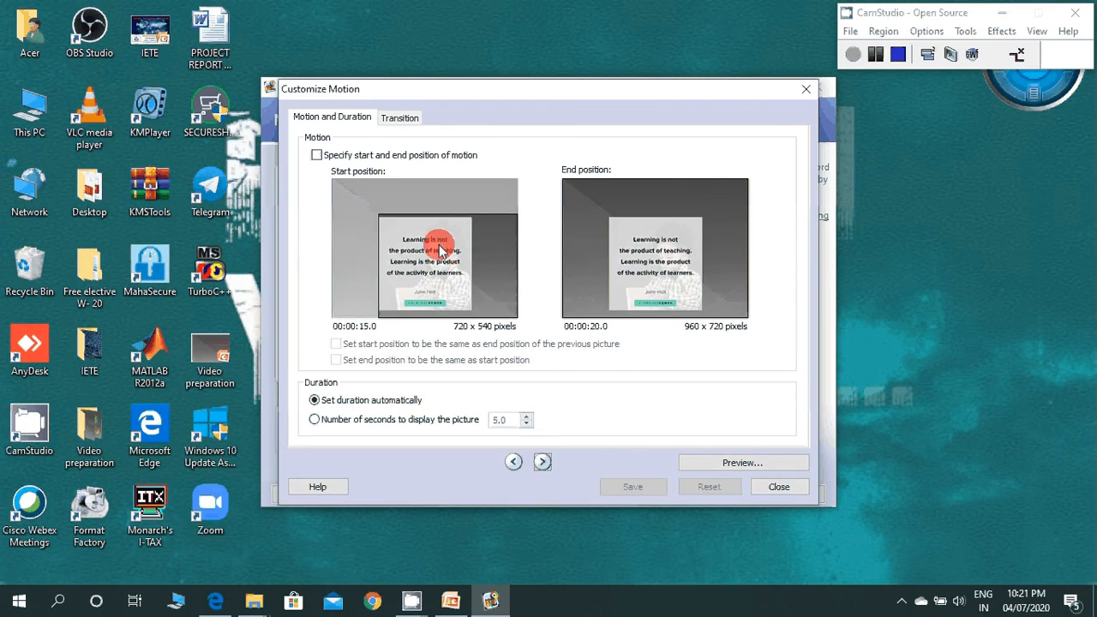
left_click(388, 216)
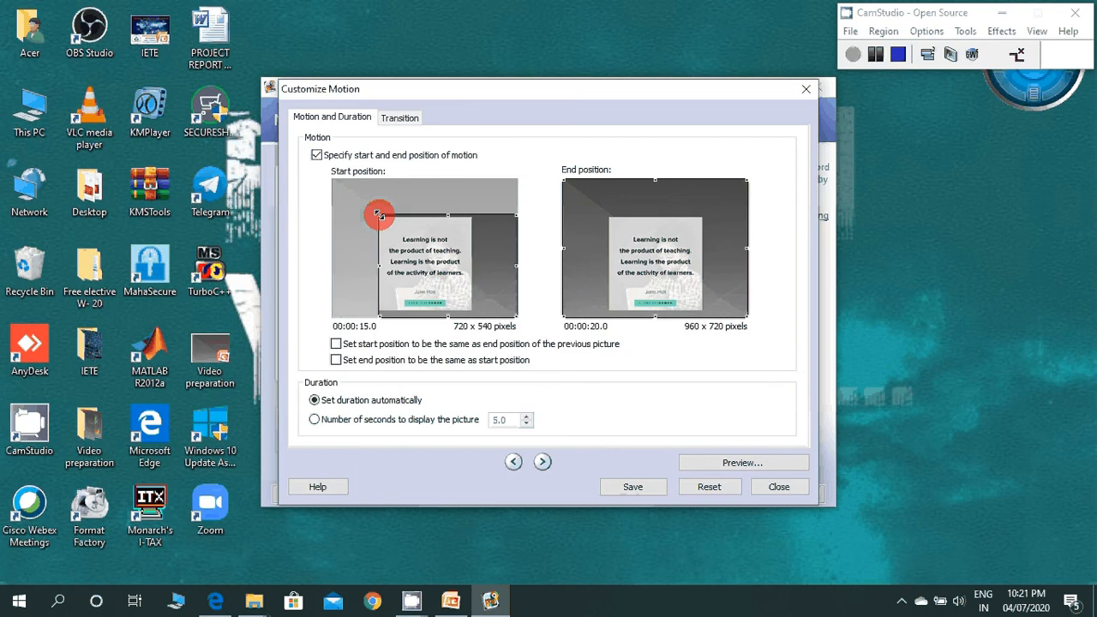
left_click_drag(379, 214, 335, 180)
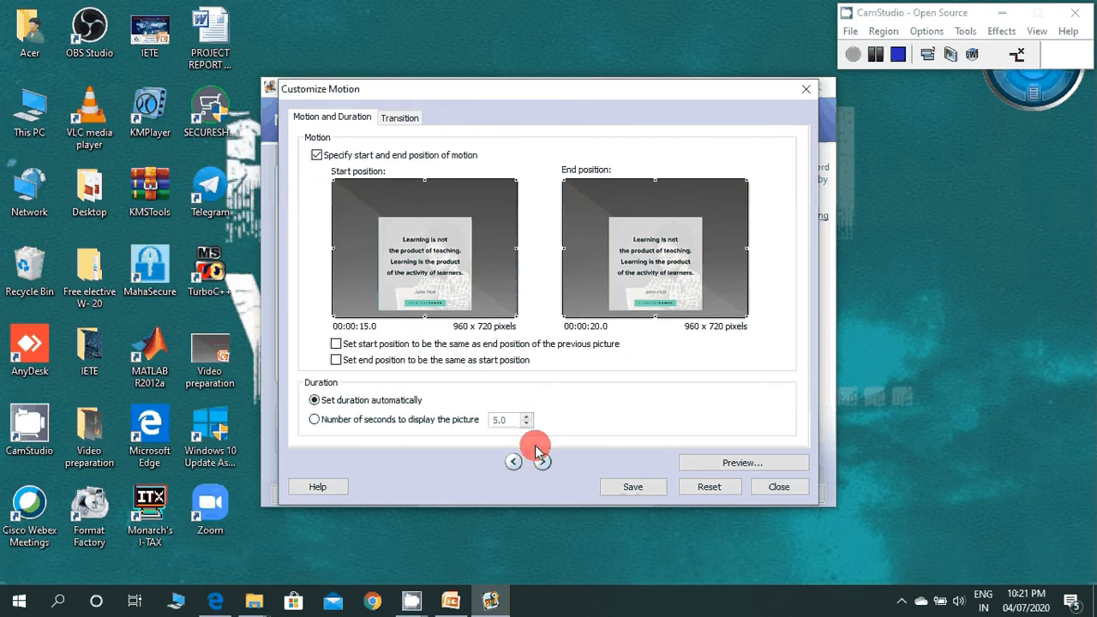
left_click(336, 344)
left_click(336, 360)
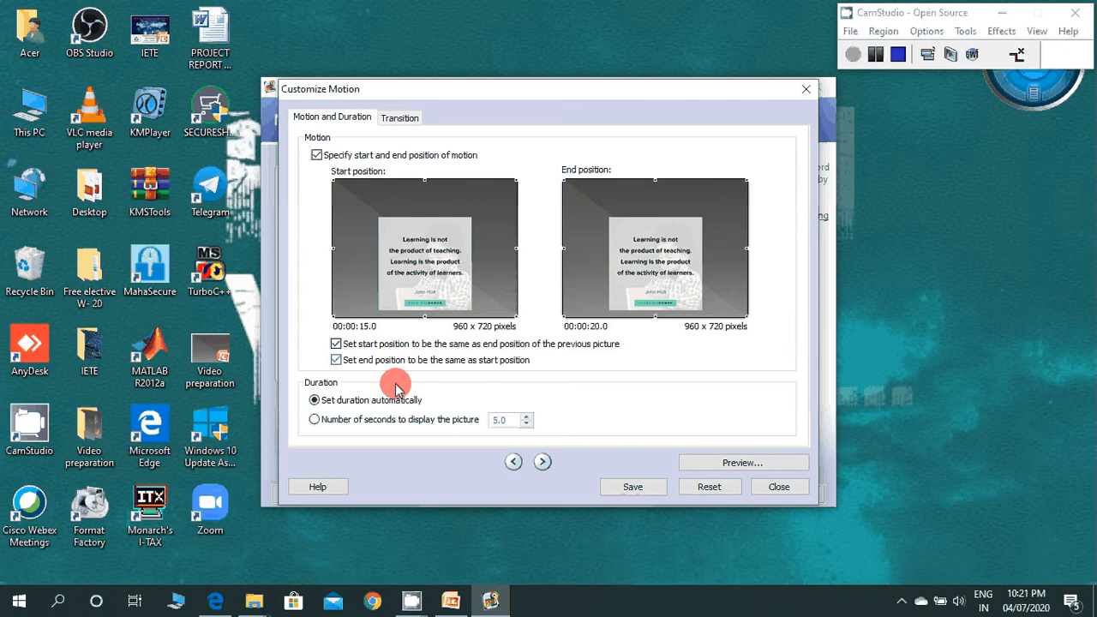
left_click(543, 462)
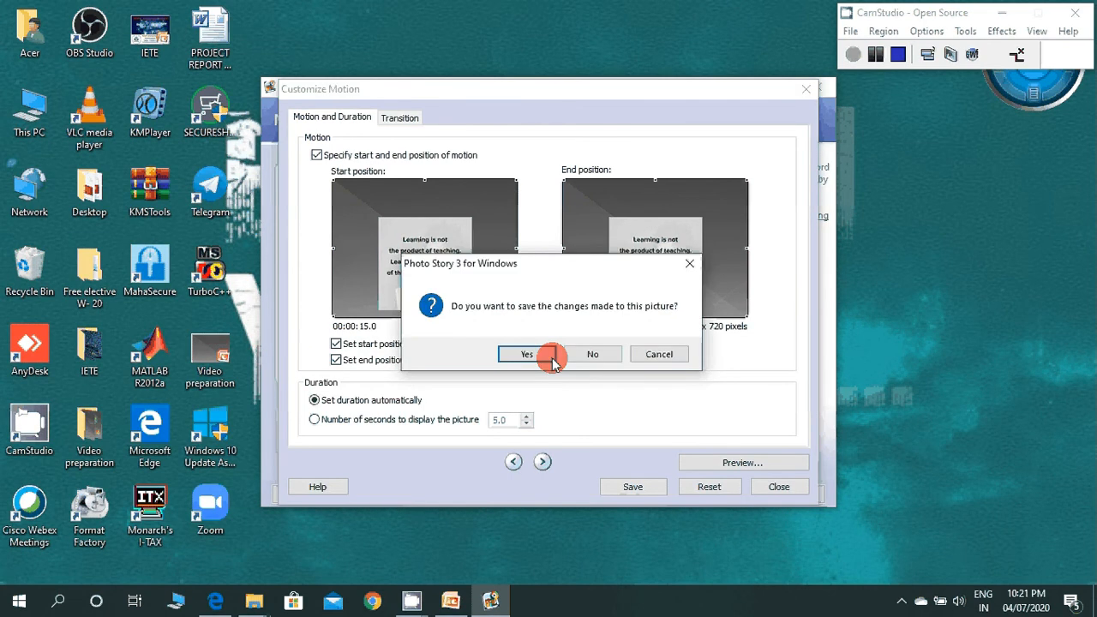
left_click(551, 359)
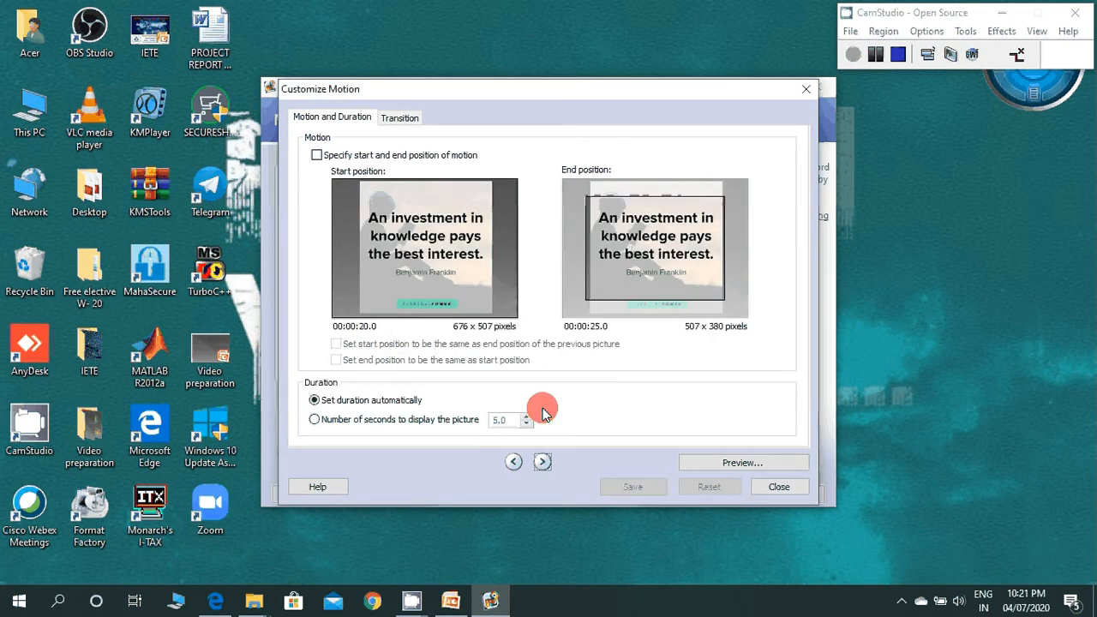
Step: On the fourth slide, enlarge the end frame to 676 x 507, match start to the previous end and end to start, and save
left_click(358, 160)
left_click_drag(603, 235, 579, 218)
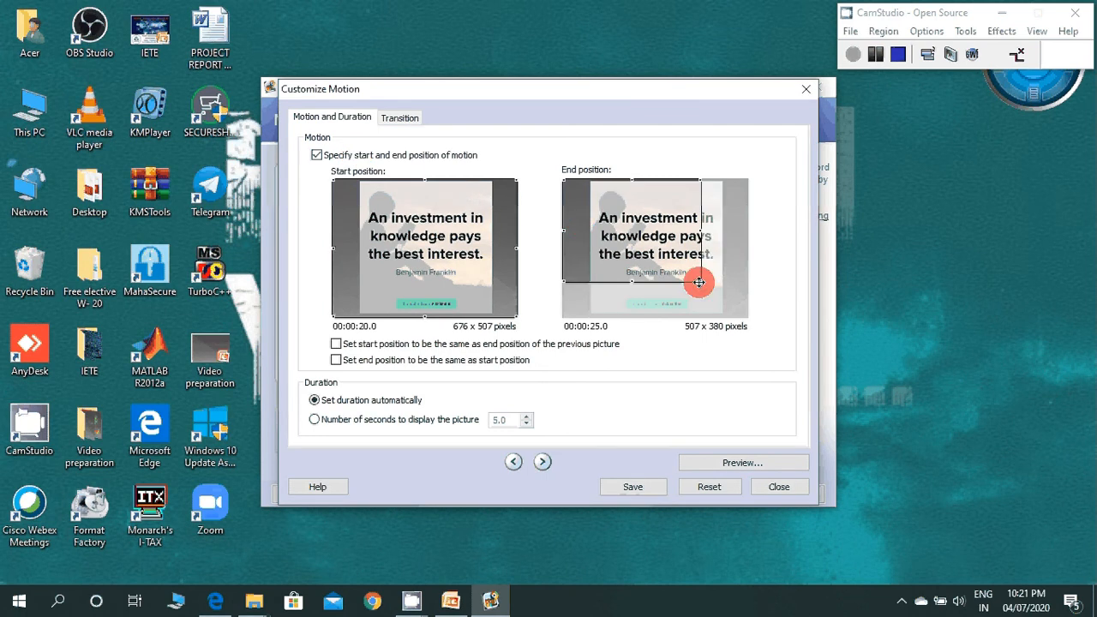
left_click_drag(700, 282, 747, 307)
left_click(396, 345)
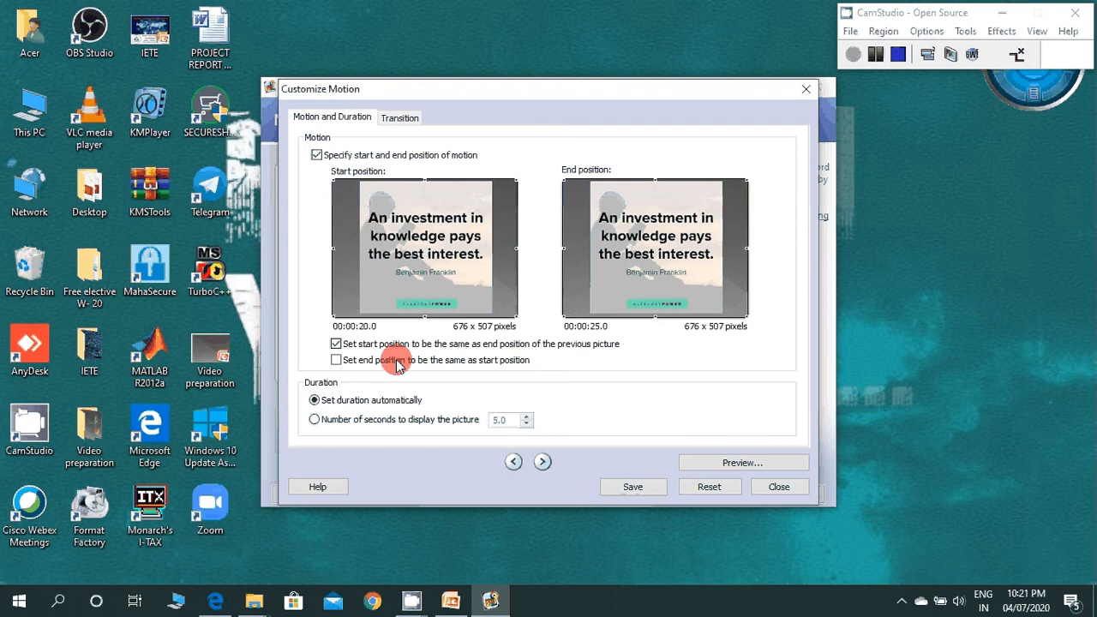
left_click(396, 360)
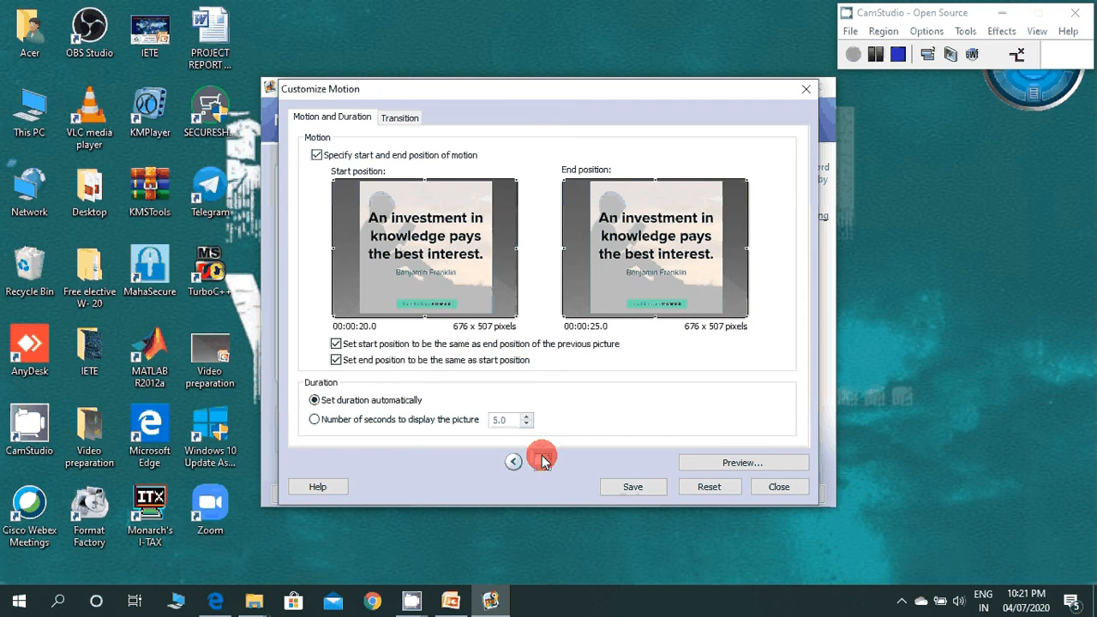
left_click(541, 461)
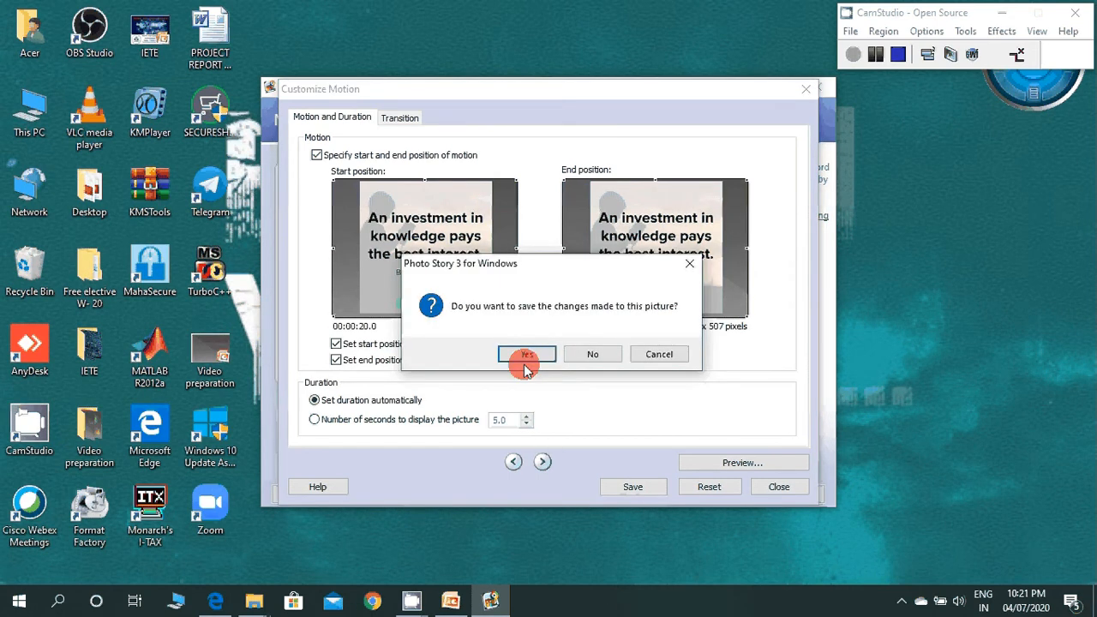
left_click(523, 360)
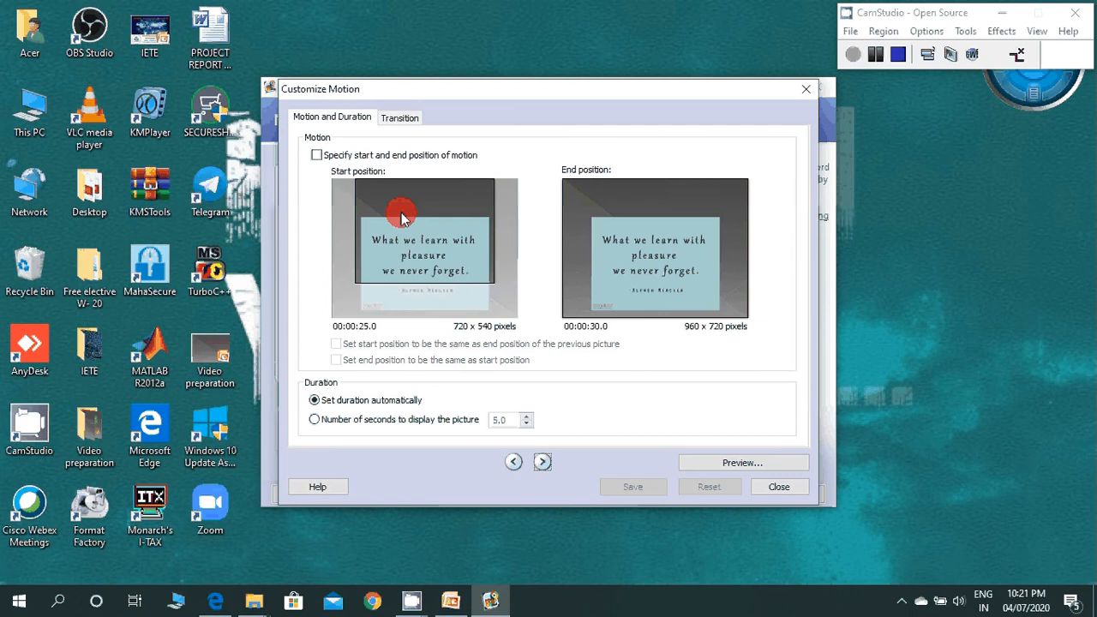
Step: For the "What we learn with pleasure" slide, use a 960 x 720 start frame, enable both position-matching options, and save
left_click(341, 156)
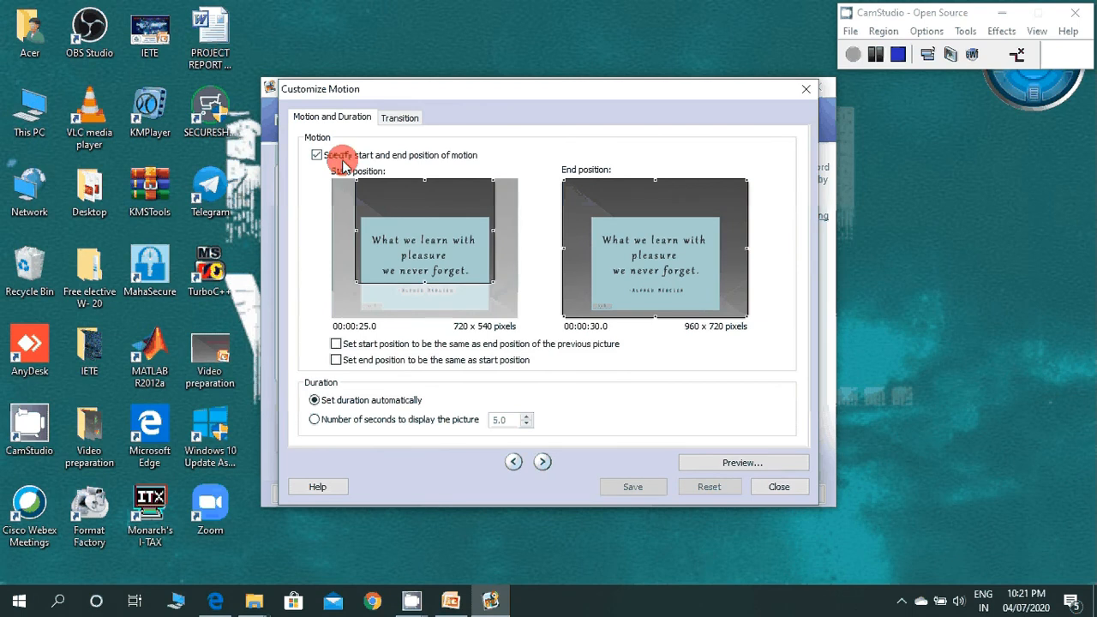
left_click_drag(458, 254, 517, 317)
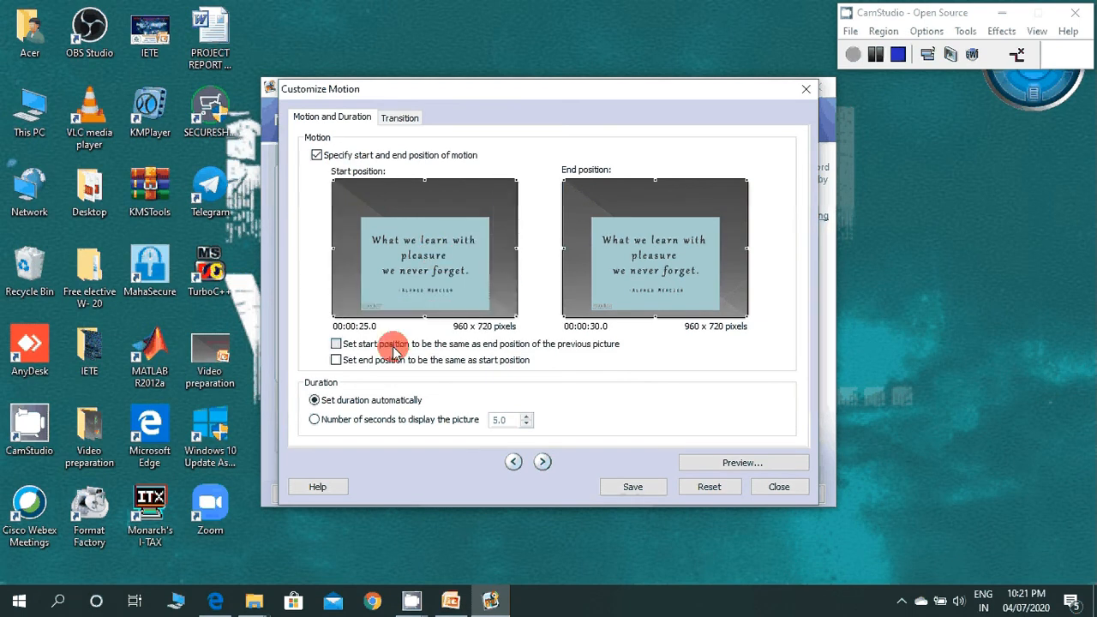
left_click(394, 348)
left_click(391, 361)
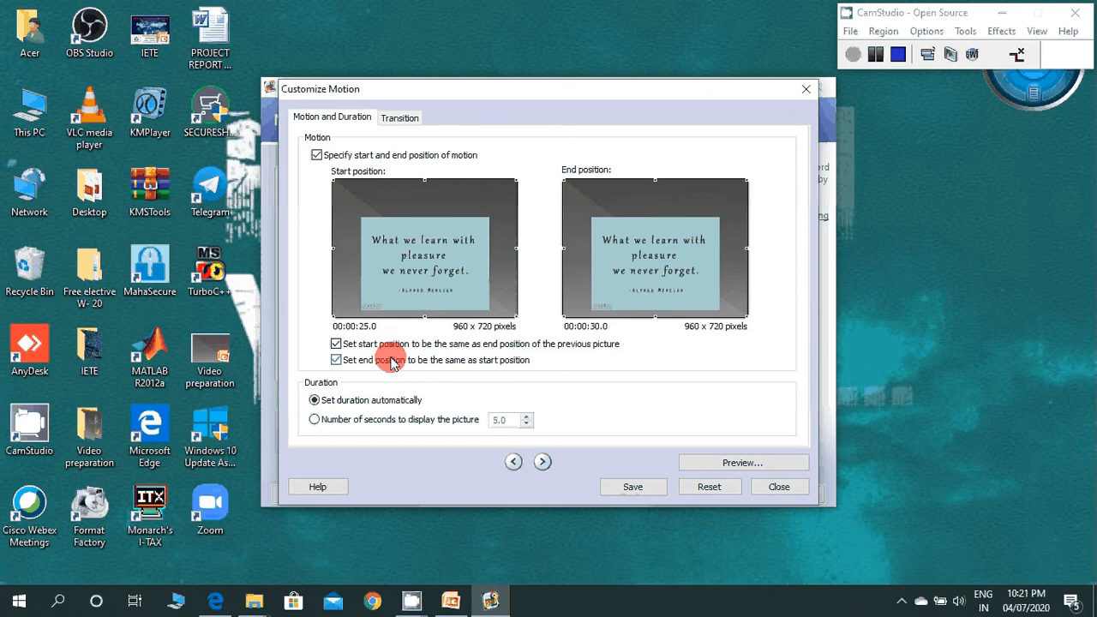
left_click(542, 462)
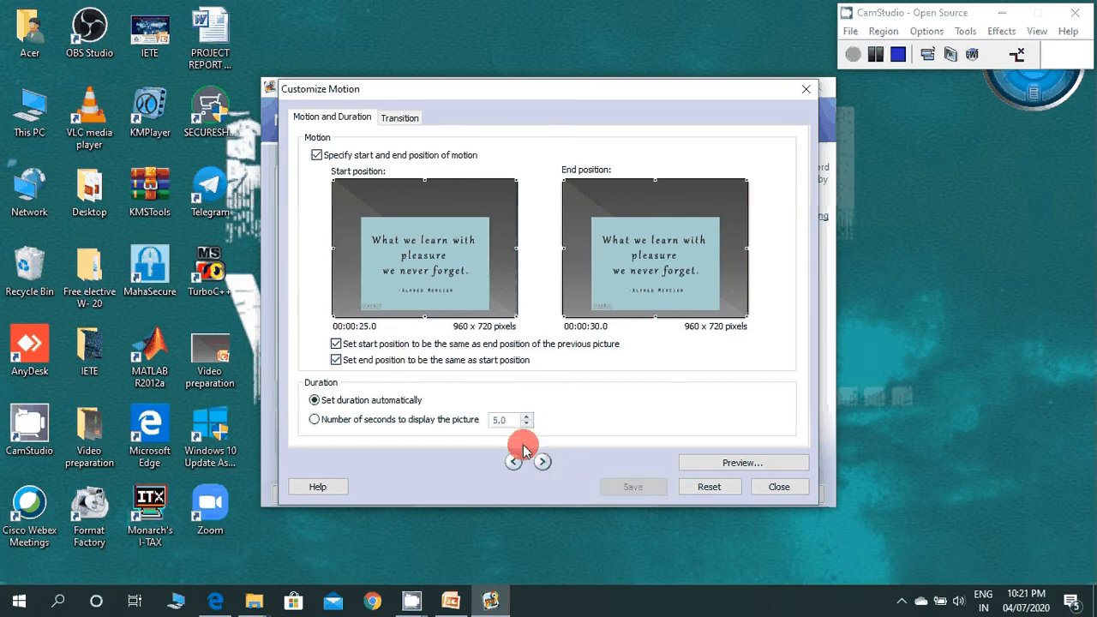
Step: For the "Thank you!" slide, use a 960 x 720 start frame, enable both position-matching options, save, and close motion customization
left_click(543, 462)
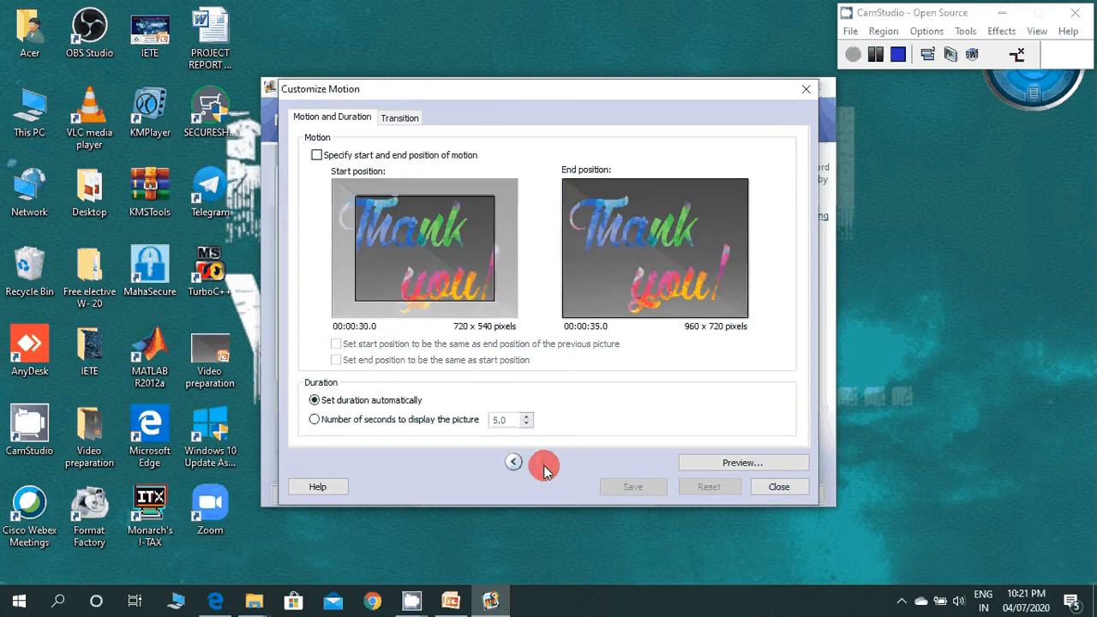
left_click(361, 156)
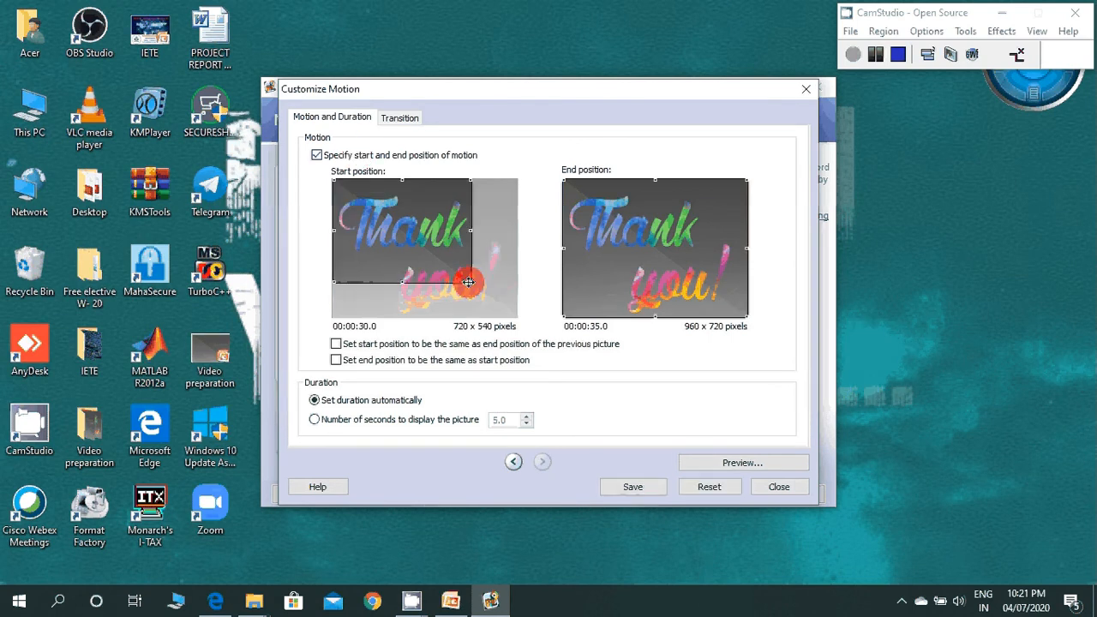
left_click_drag(469, 283, 517, 317)
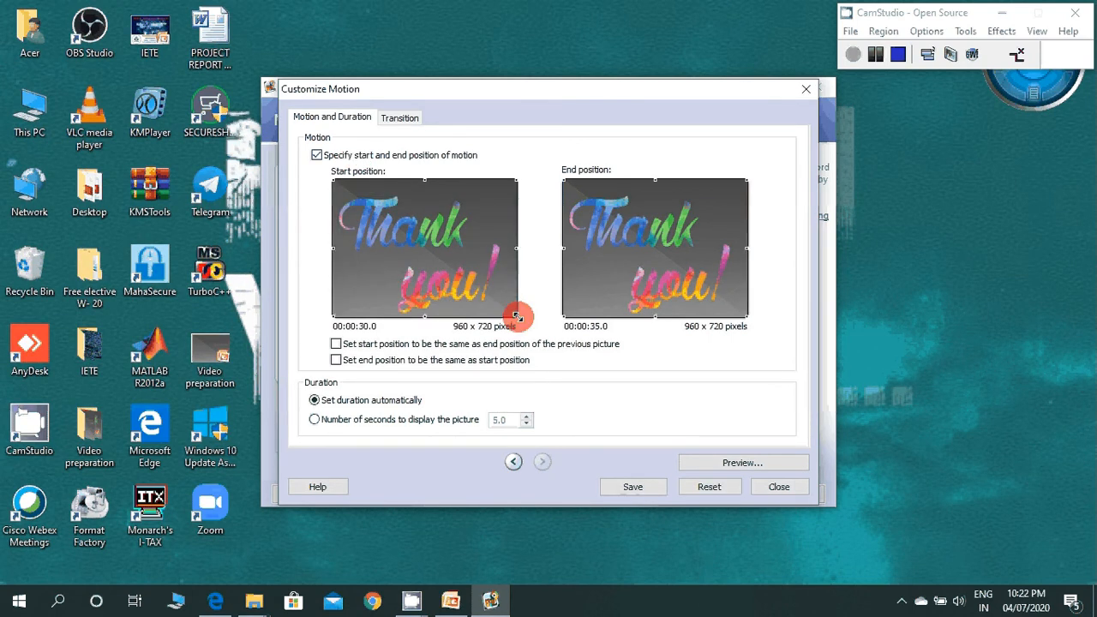
left_click(386, 345)
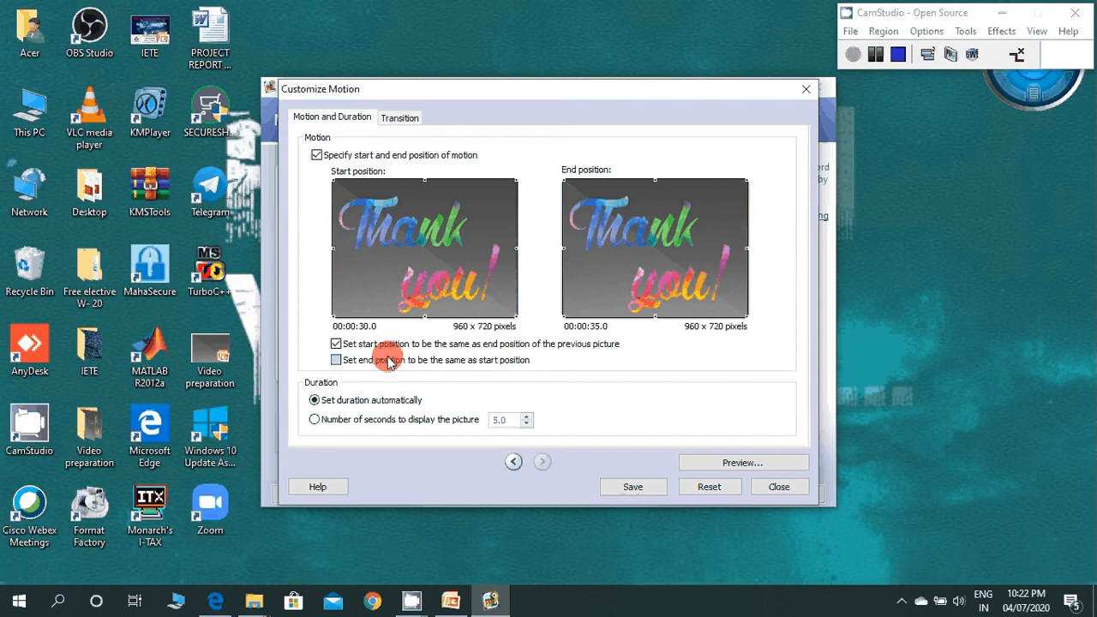
left_click(388, 362)
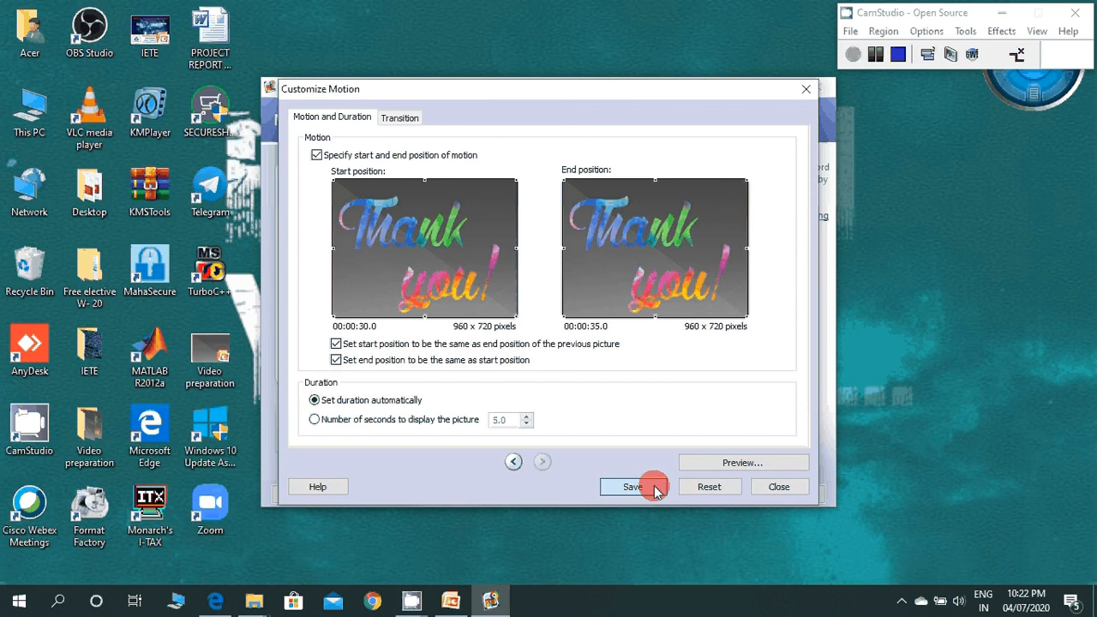
left_click(657, 491)
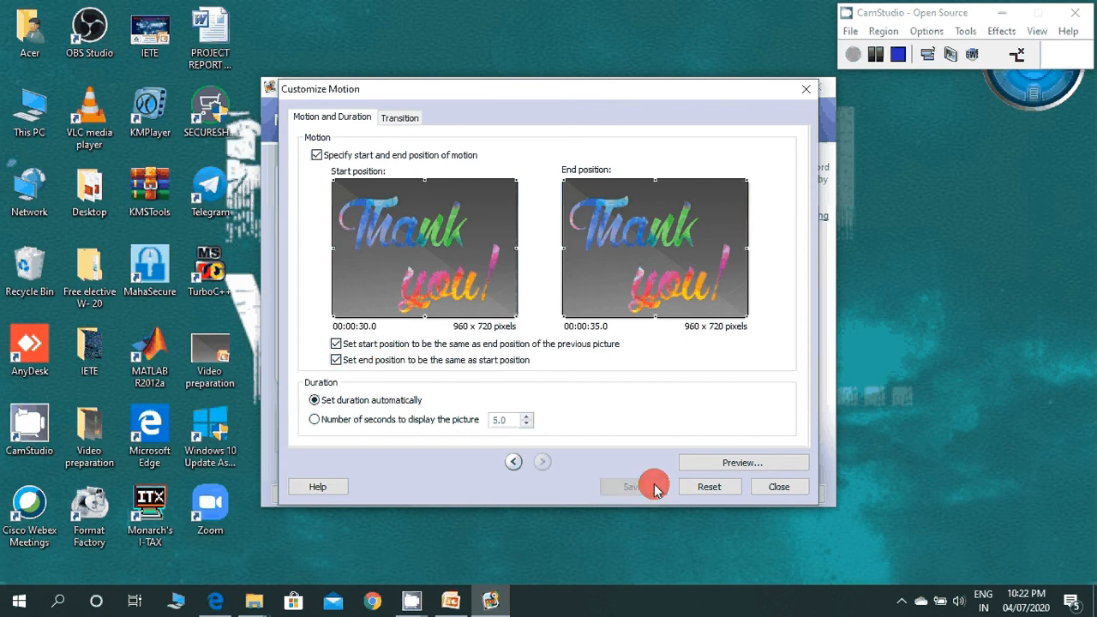
left_click(778, 487)
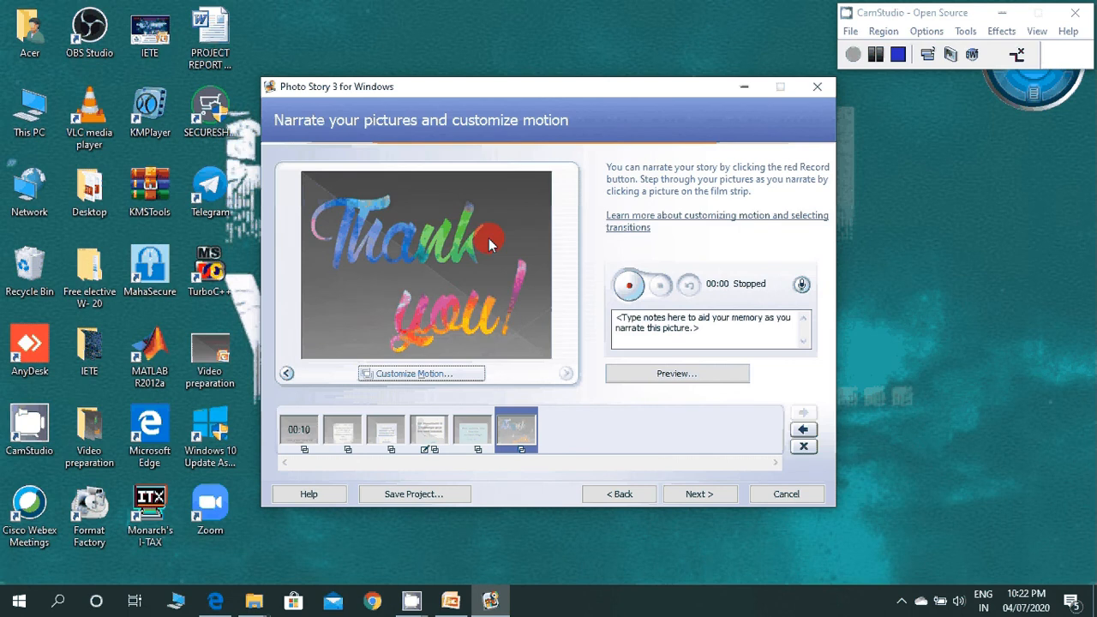
Step: Record about 13 seconds of narration for the title slide, stop the recording, and select the second slide
left_click(300, 431)
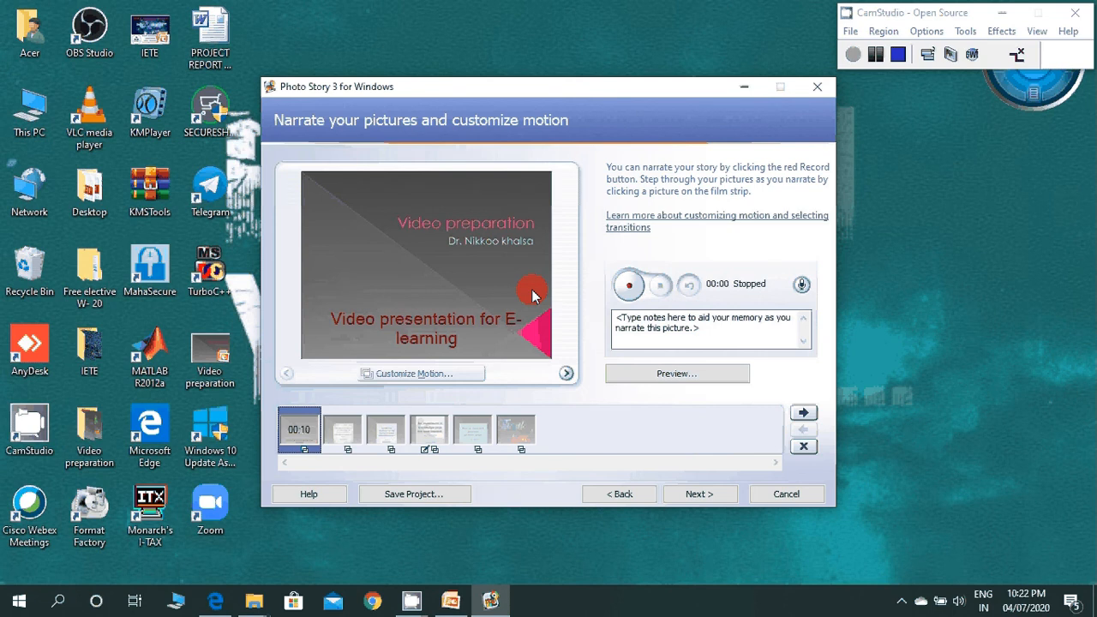
left_click(632, 288)
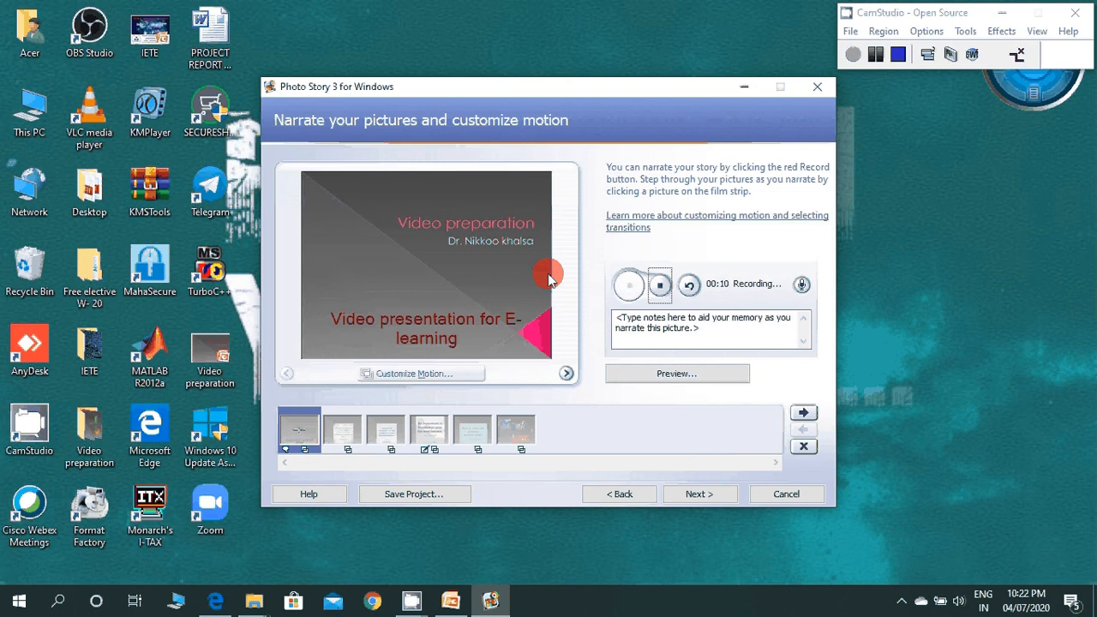
left_click(662, 287)
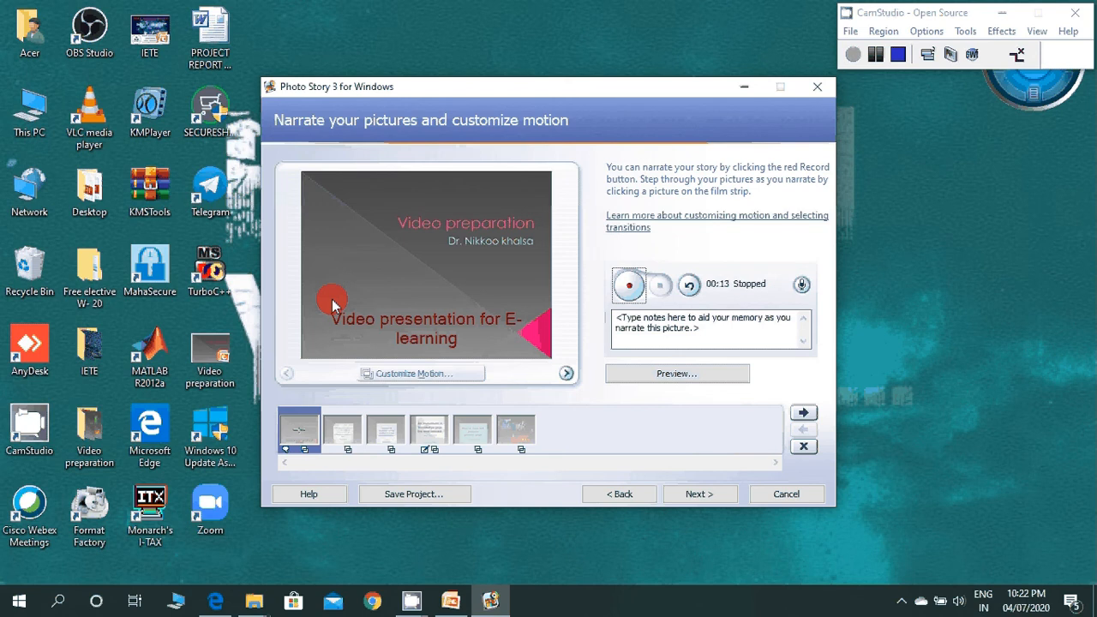
left_click(338, 434)
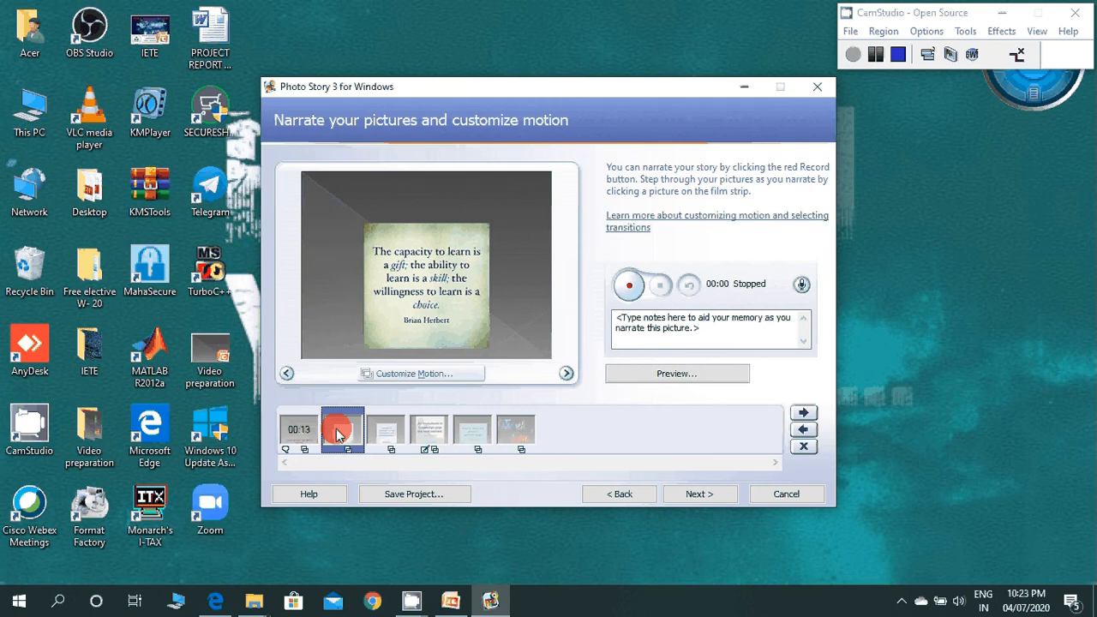
Step: Continue to the background music stage and add bensound-sweet from Downloads, starting at the title slide
left_click(695, 497)
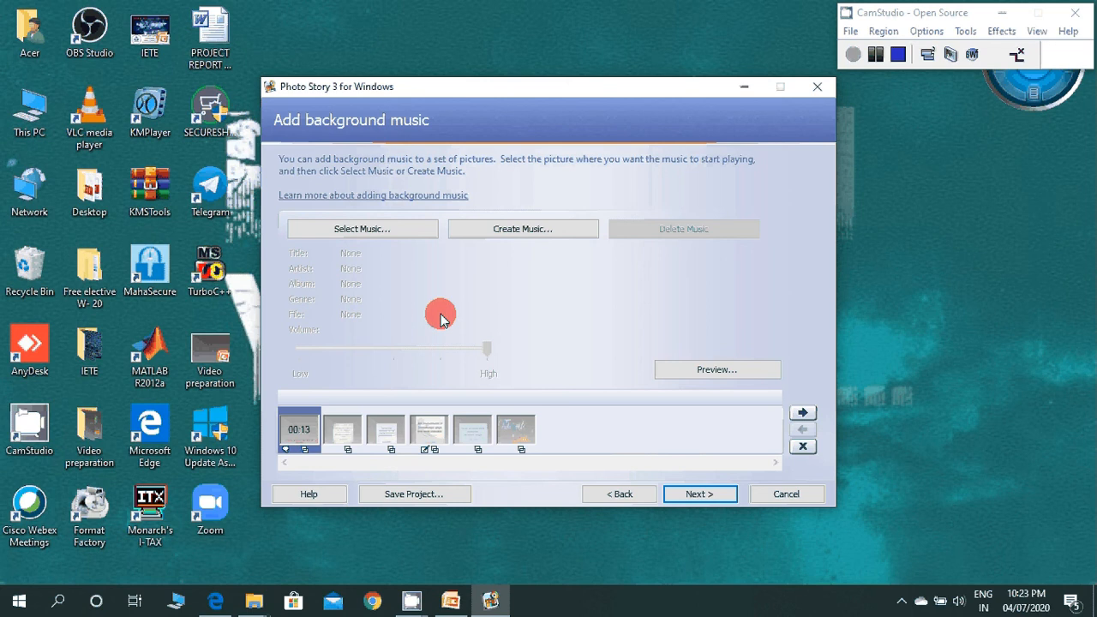
left_click(355, 236)
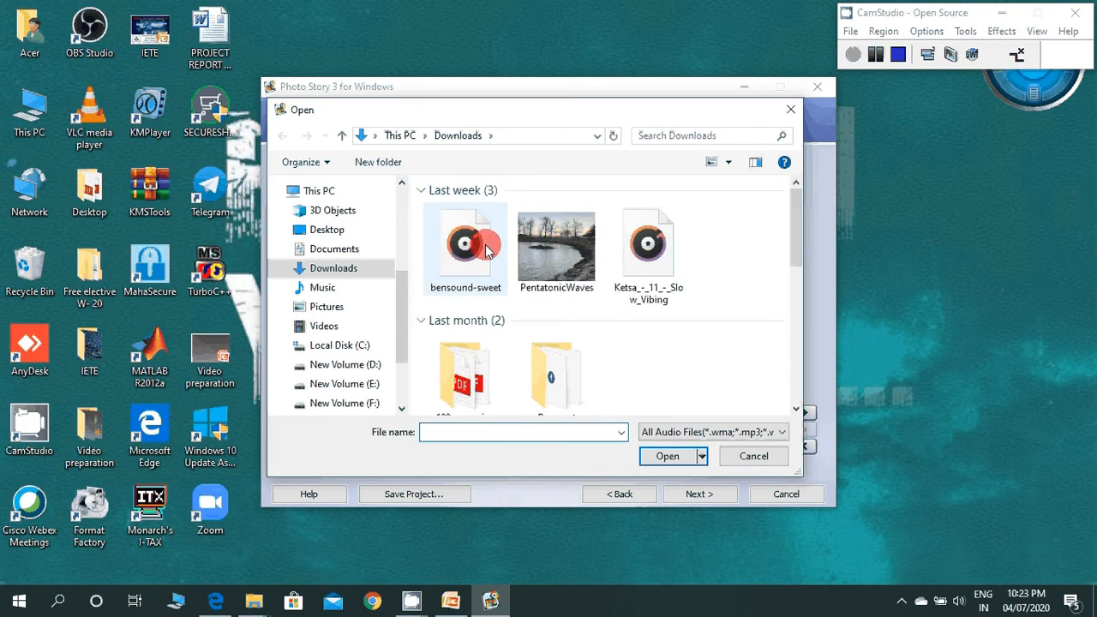
double_click(467, 246)
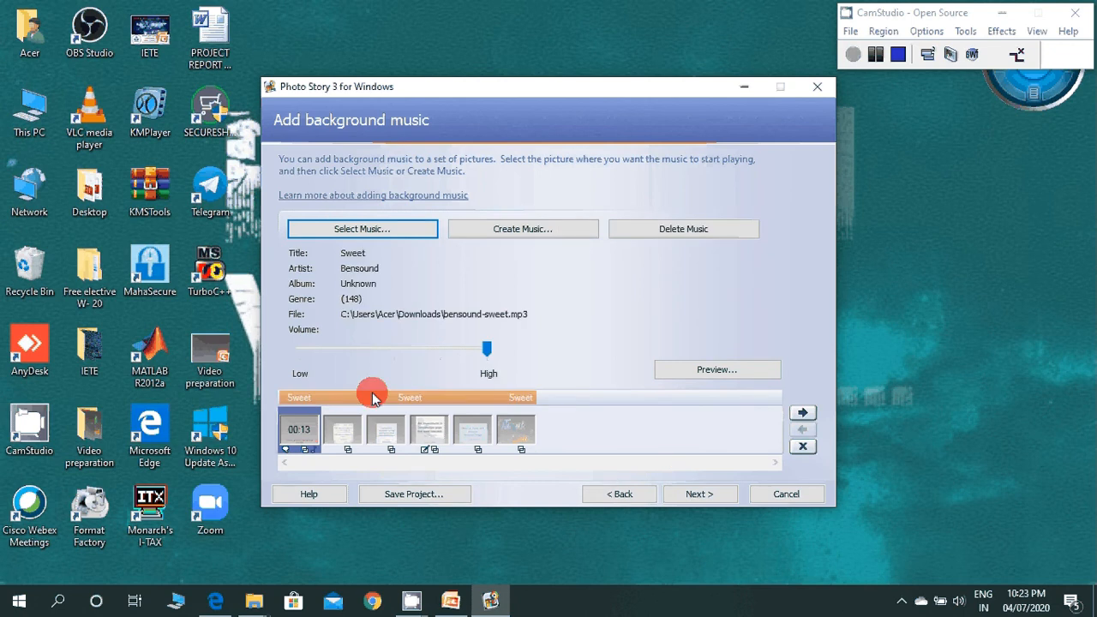
left_click(600, 425)
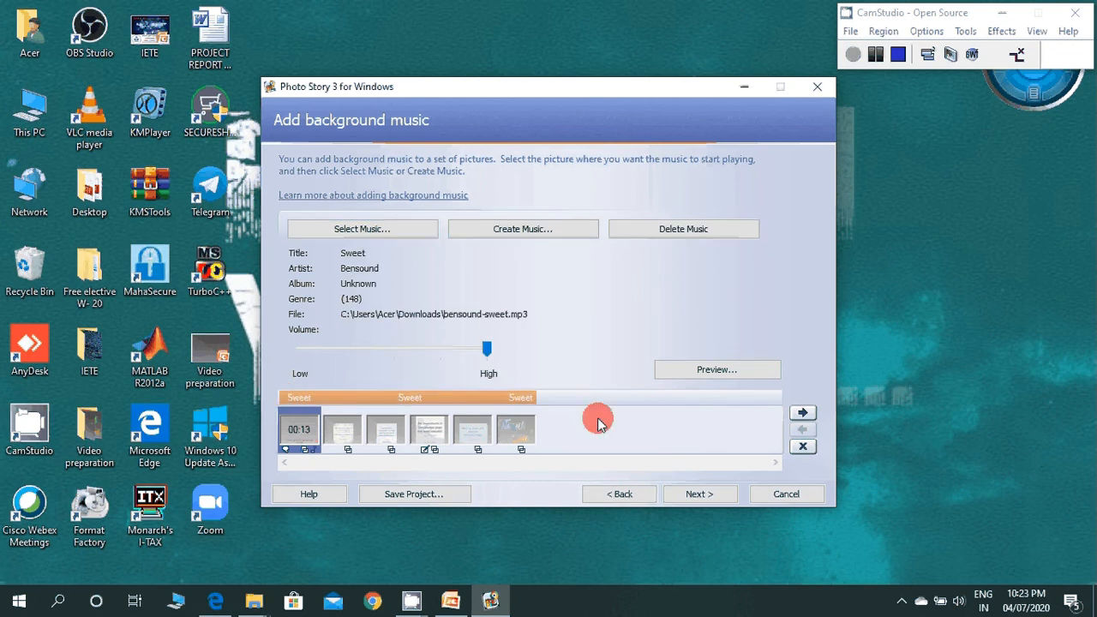
Step: Try moving slides forward and back in the film strip, and place the slide following the title slide in first position
left_click(804, 413)
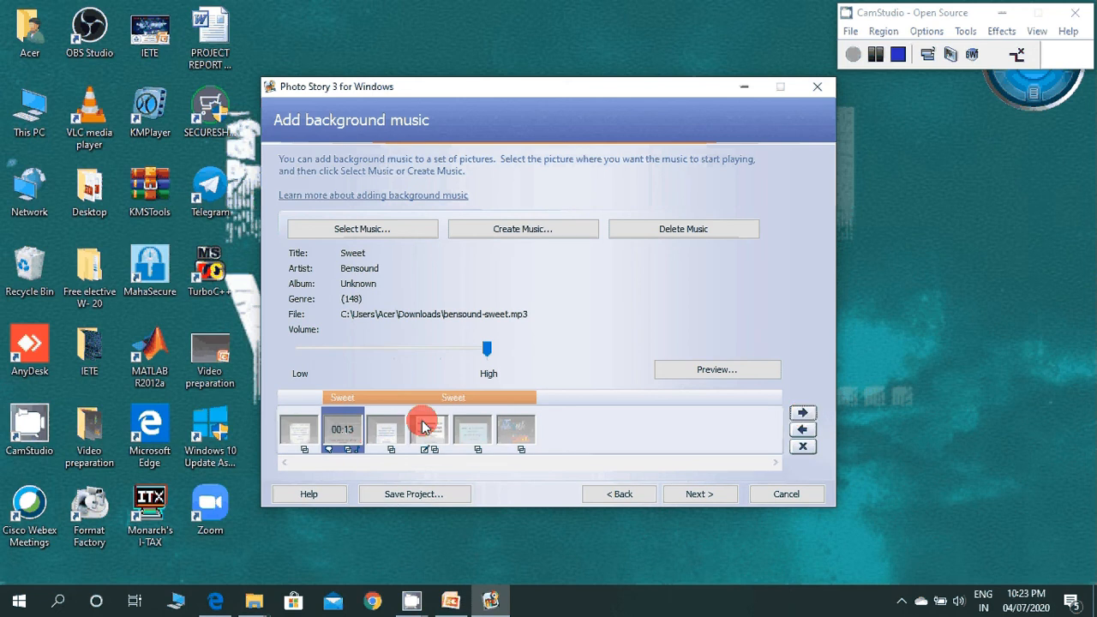
left_click(801, 430)
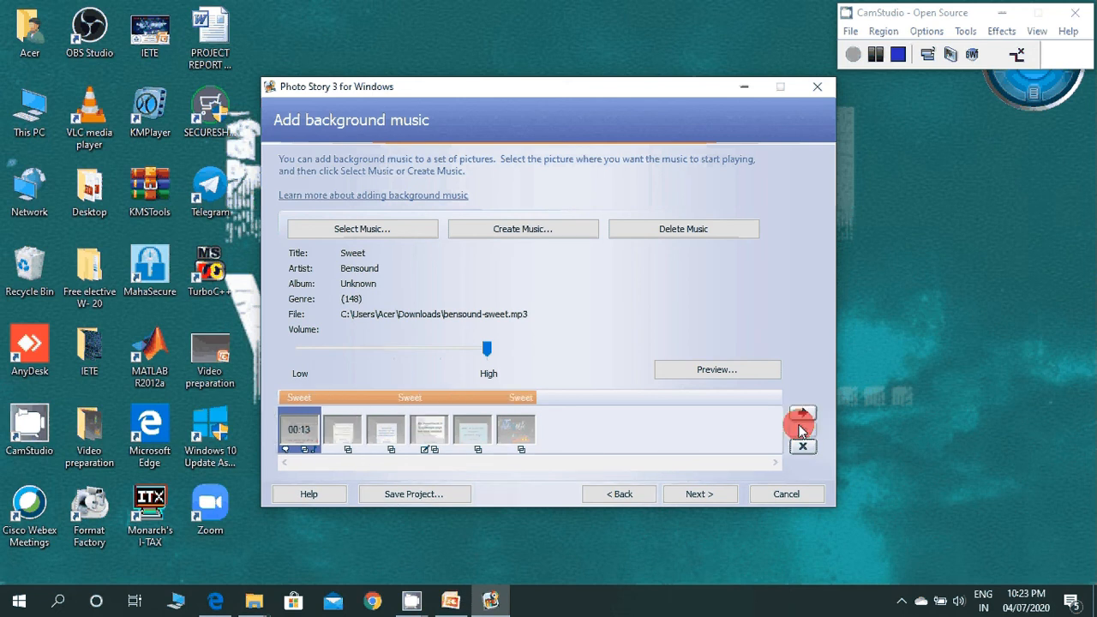
left_click(342, 426)
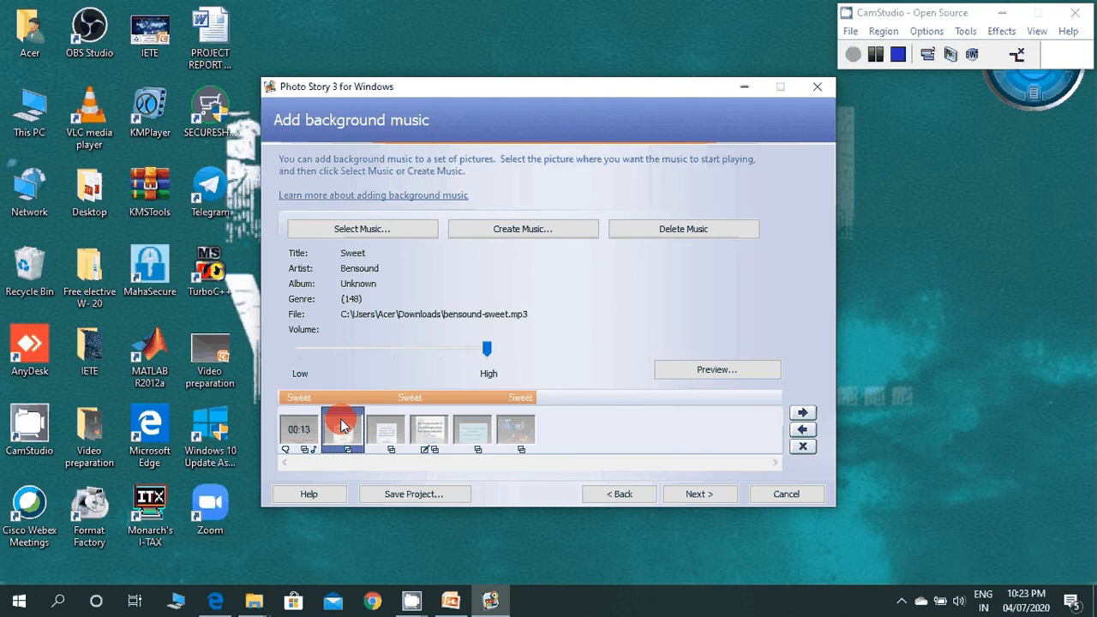
left_click(804, 413)
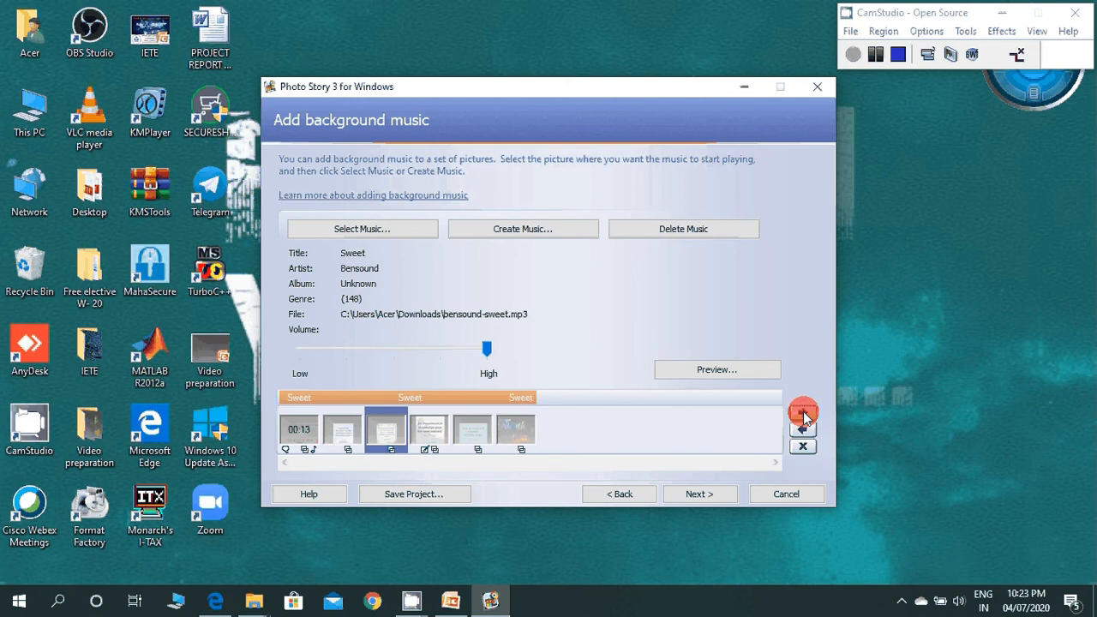
left_click(804, 431)
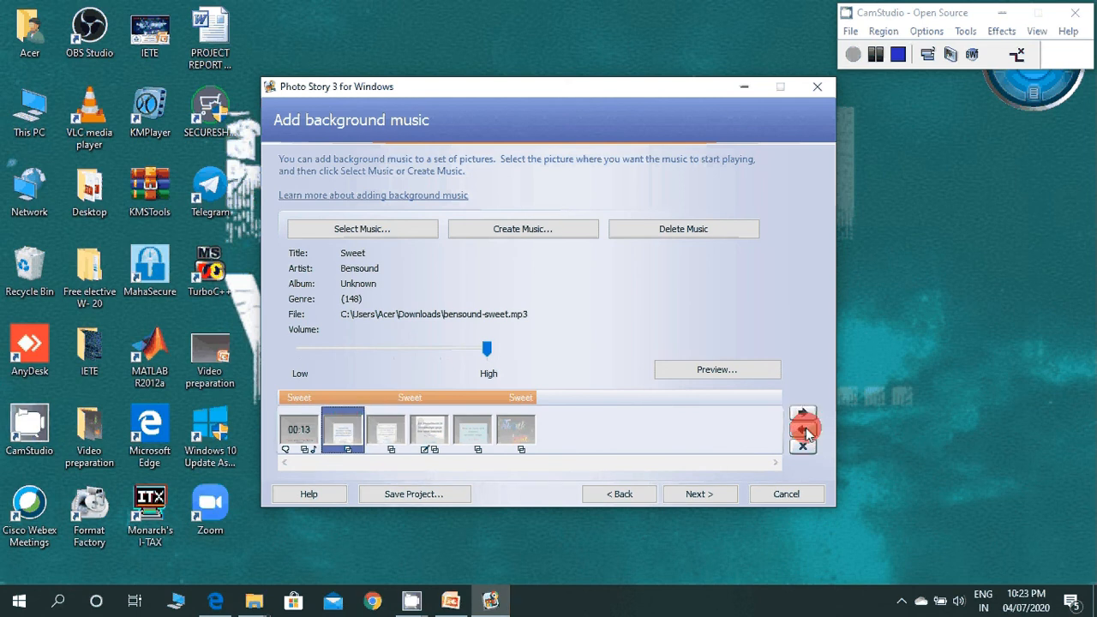
left_click(804, 430)
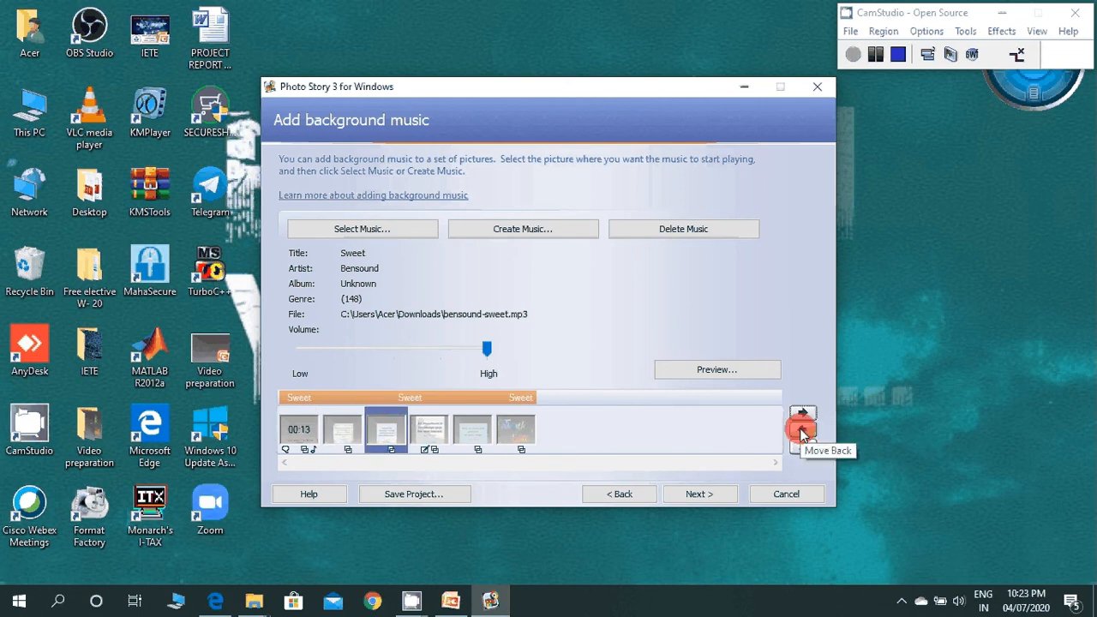
left_click(804, 430)
left_click(805, 431)
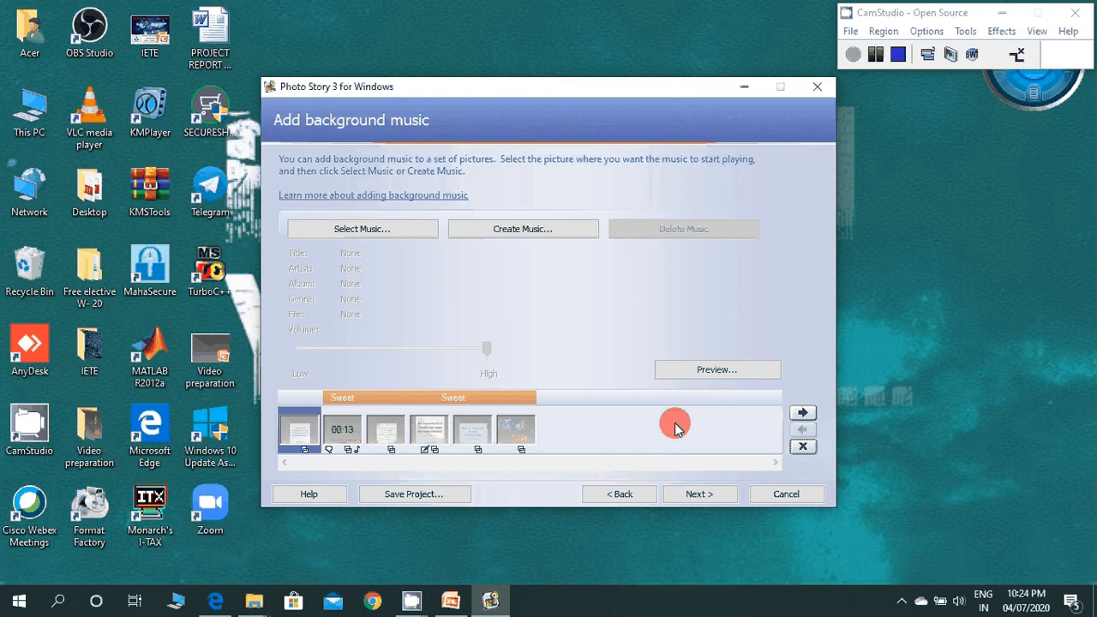
Step: Set the quality to Profile for computers - 4 (1024x768) and save the story for computer playback as PhotoStory3.wmv
left_click(695, 497)
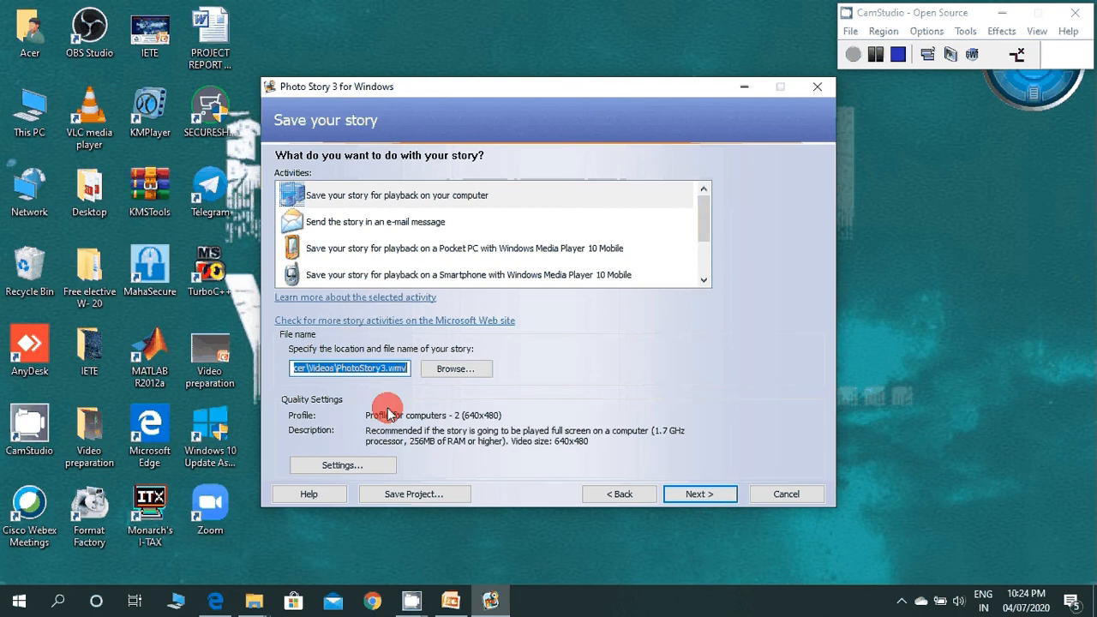
left_click(342, 465)
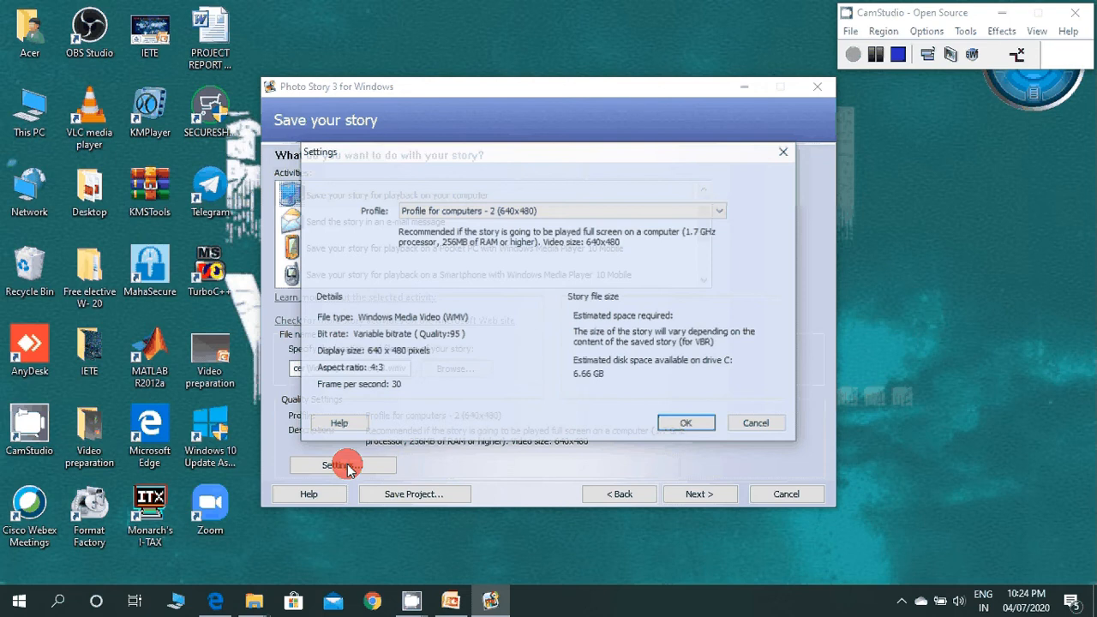
left_click(554, 211)
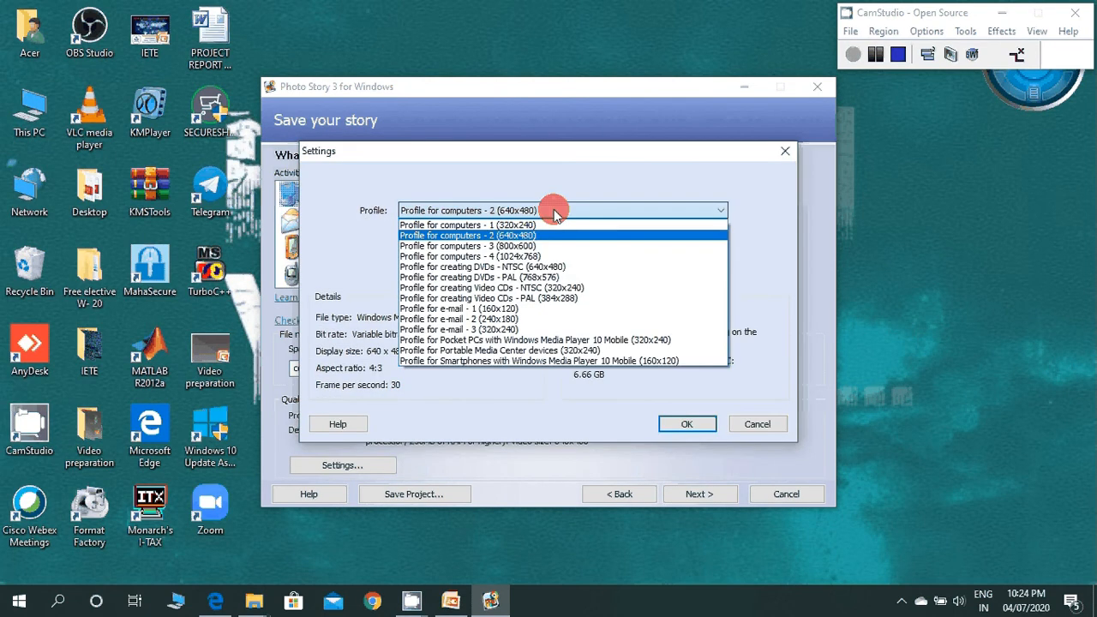
left_click(548, 255)
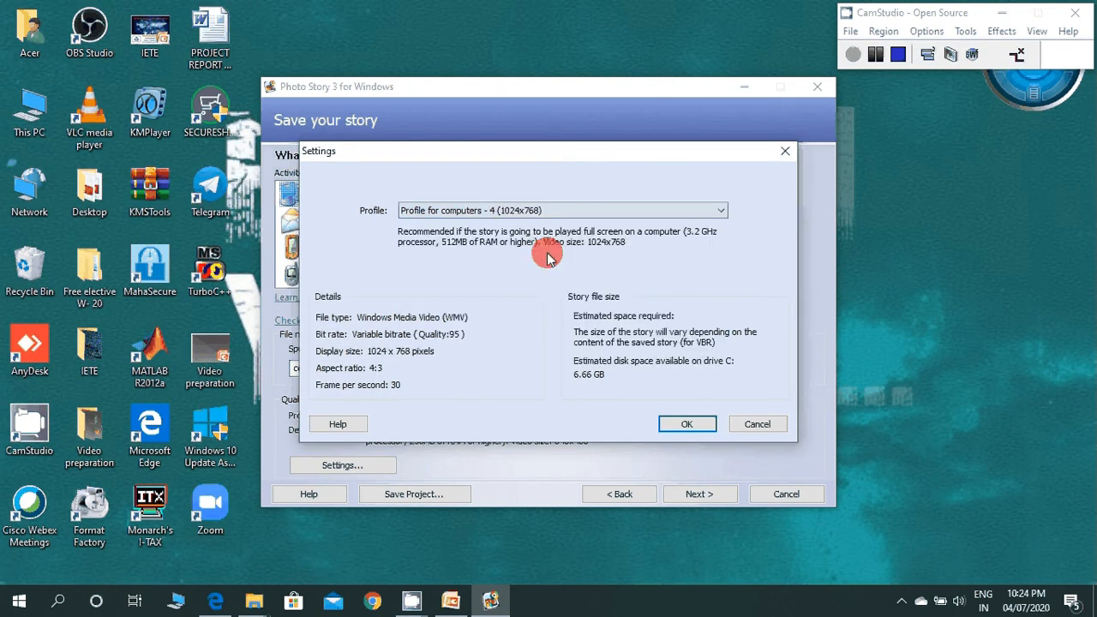
left_click(524, 216)
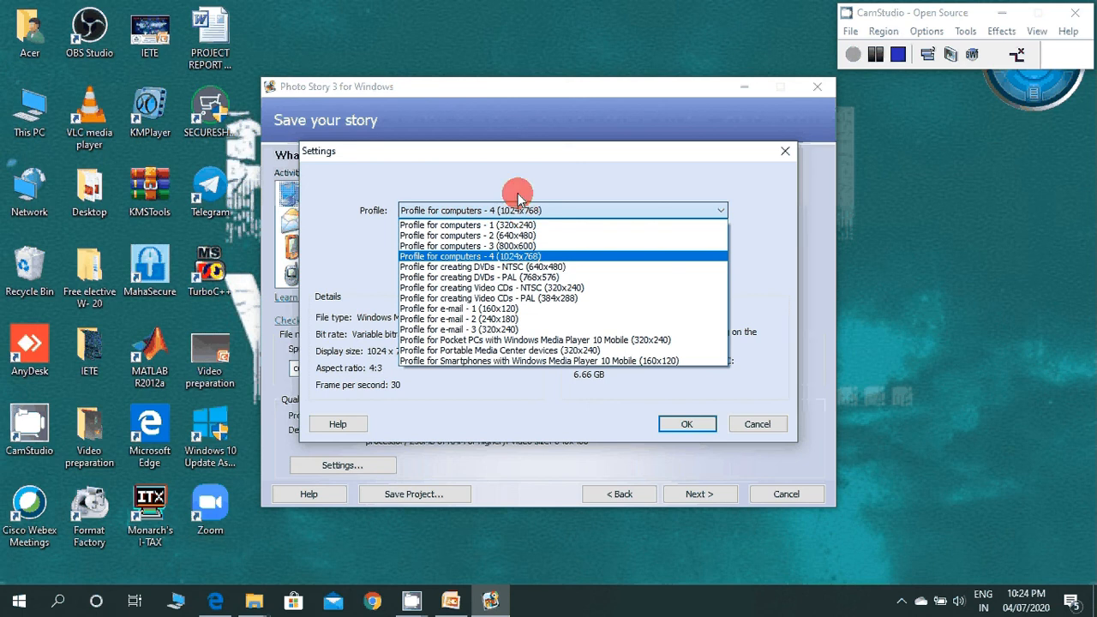
left_click(677, 429)
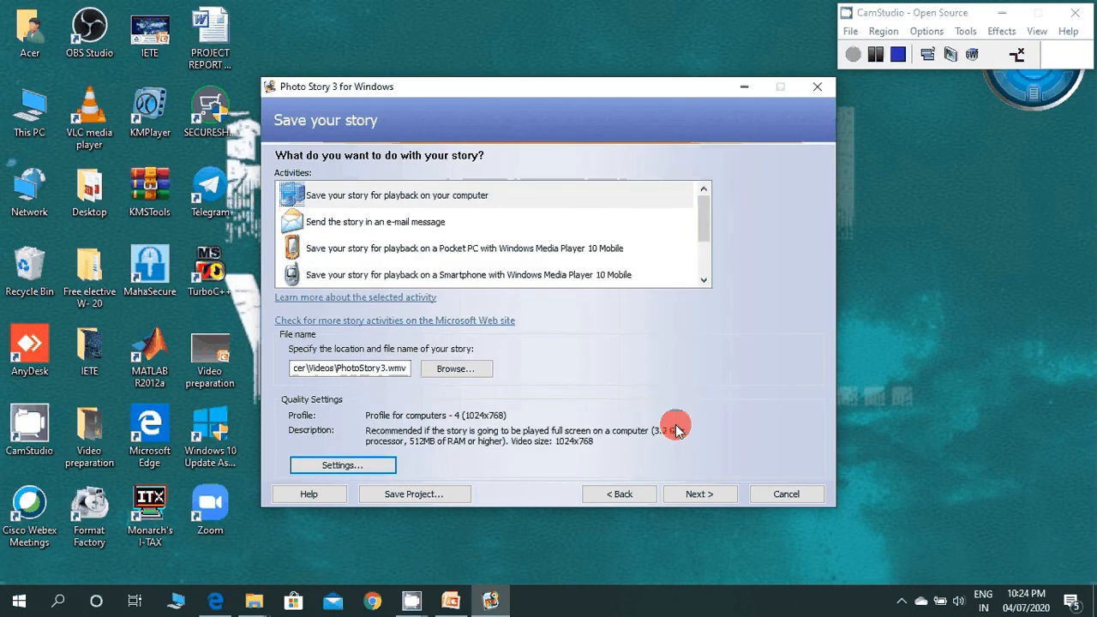
left_click(693, 495)
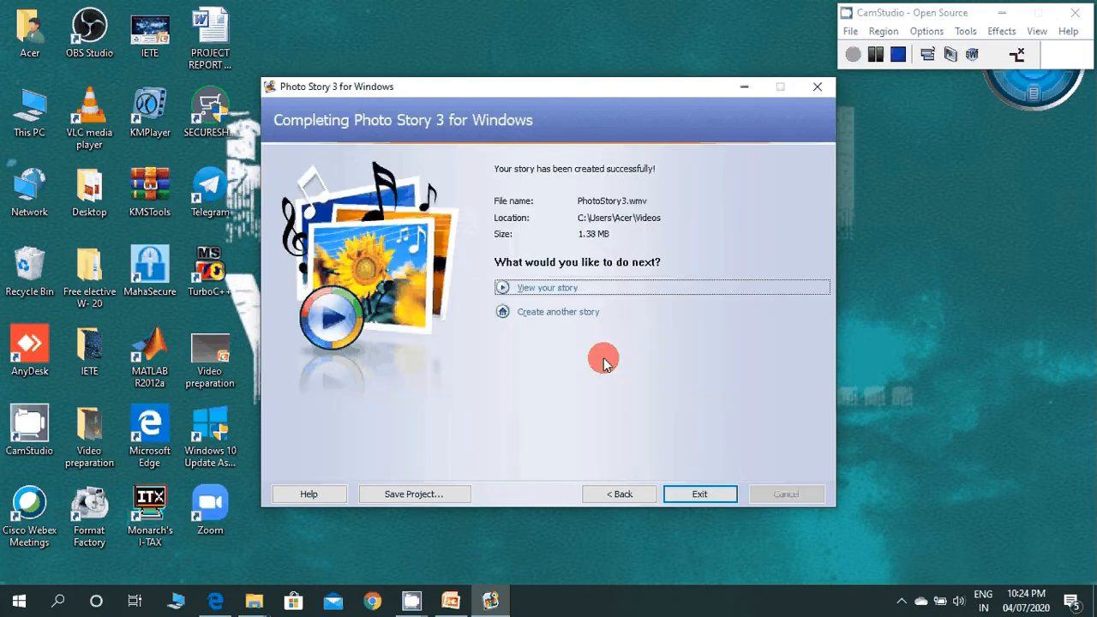
Step: View the finished story, close the video player, and exit Photo Story 3
left_click(554, 292)
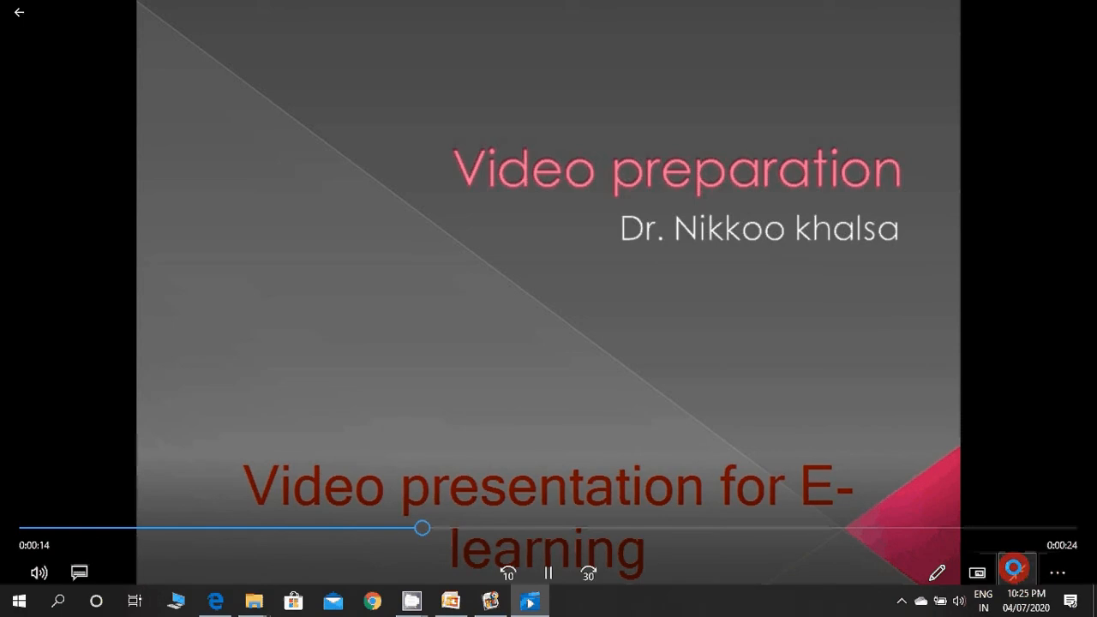
left_click(1014, 569)
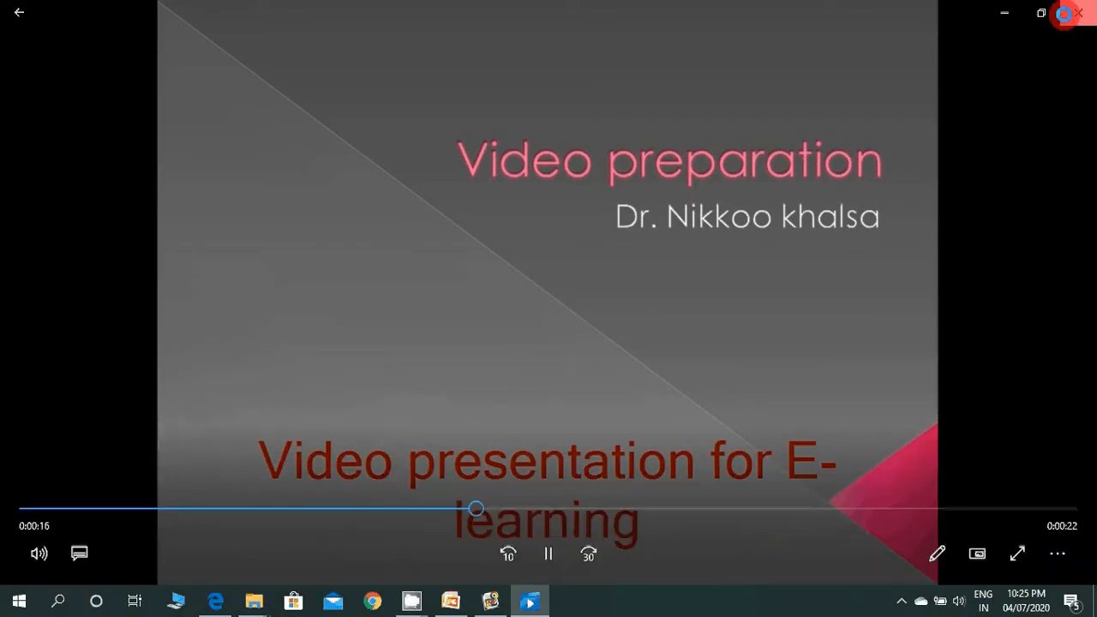
left_click(1065, 13)
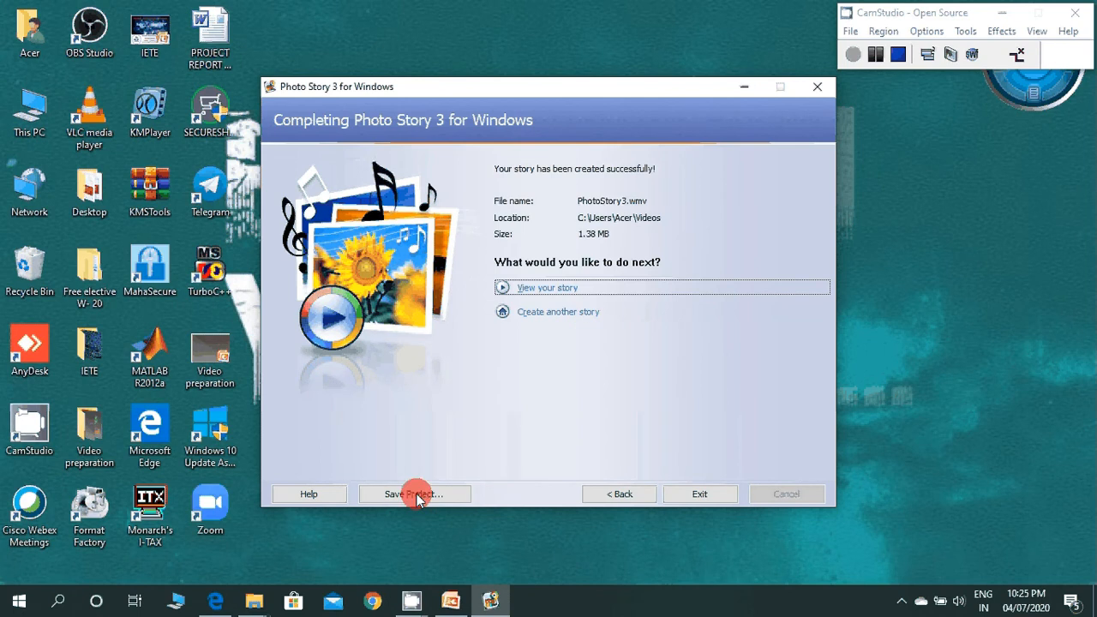
left_click(696, 496)
left_click(608, 369)
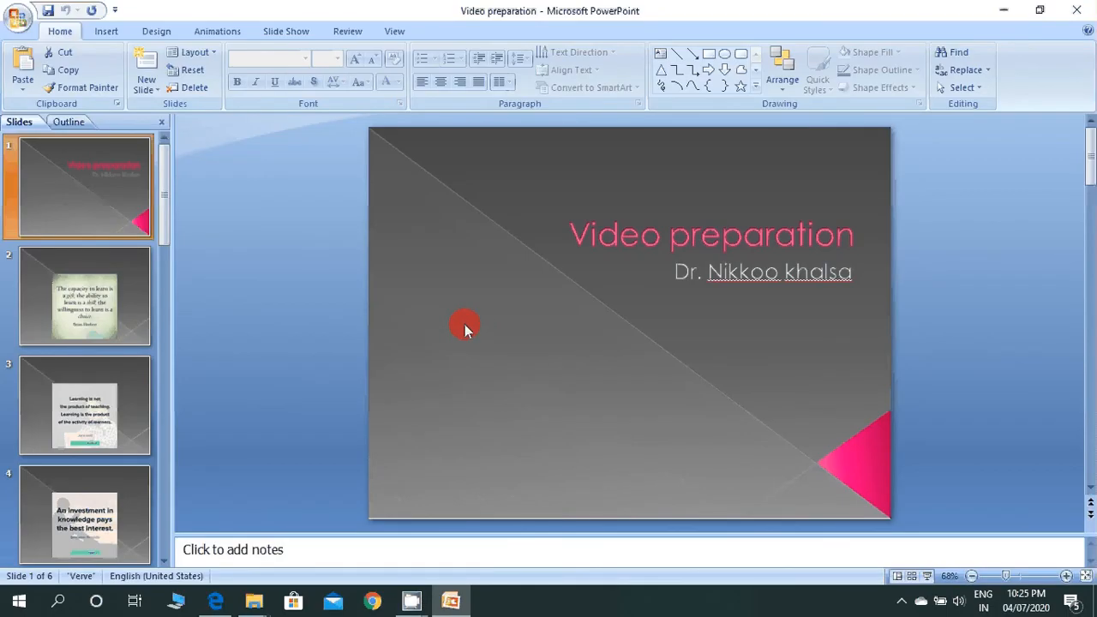
Step: In PowerPoint, add a text box reading "Format Factory" to the lower half of the title slide
left_click(106, 35)
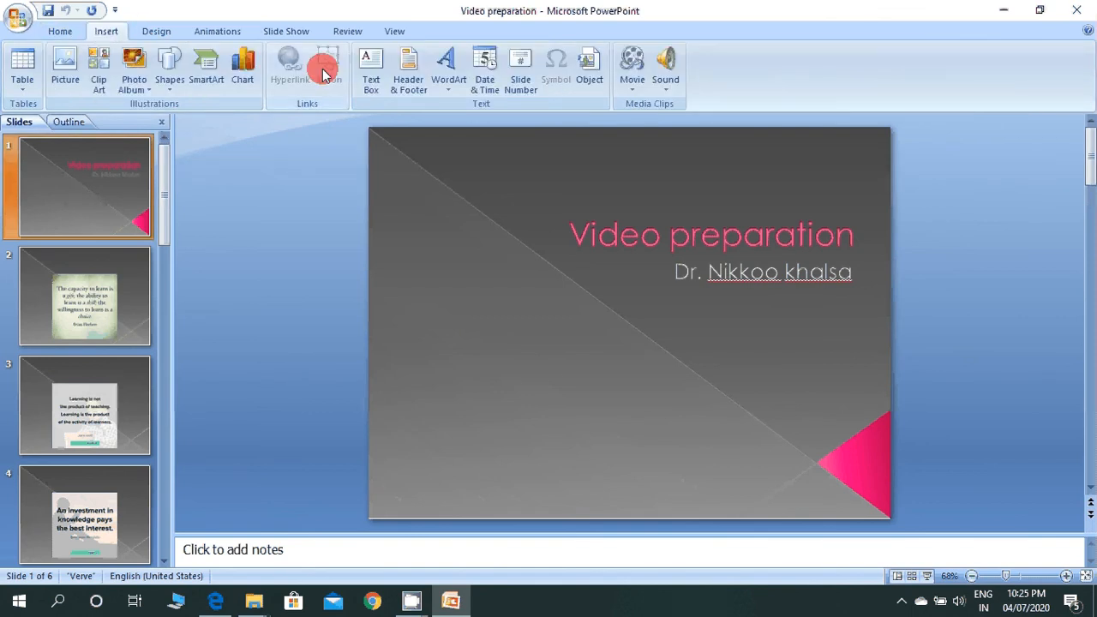
left_click(370, 74)
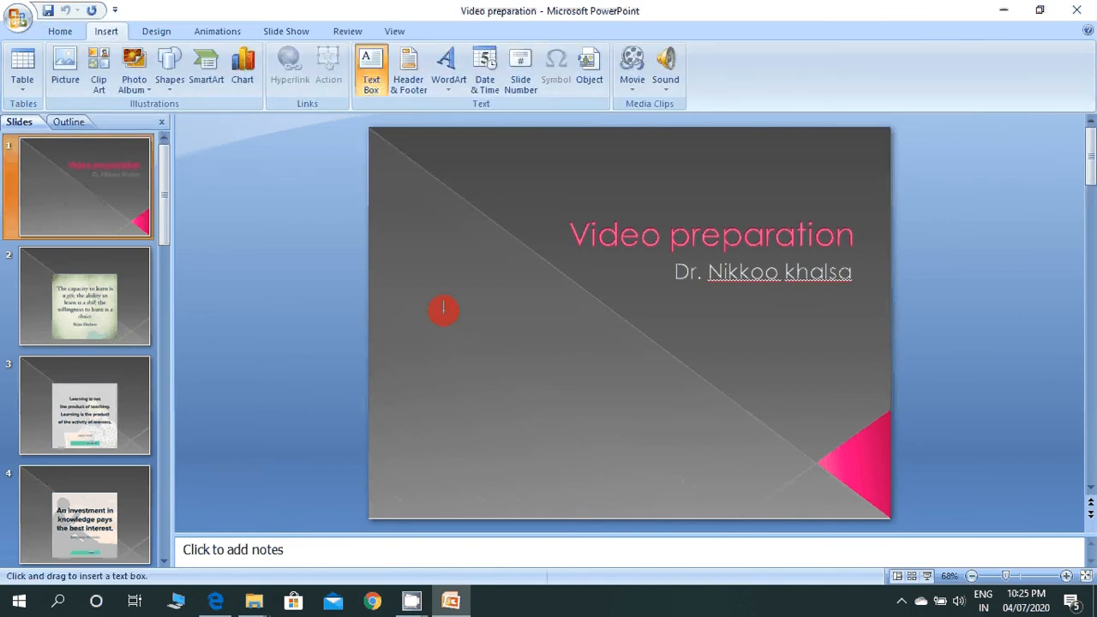
left_click_drag(435, 354, 704, 378)
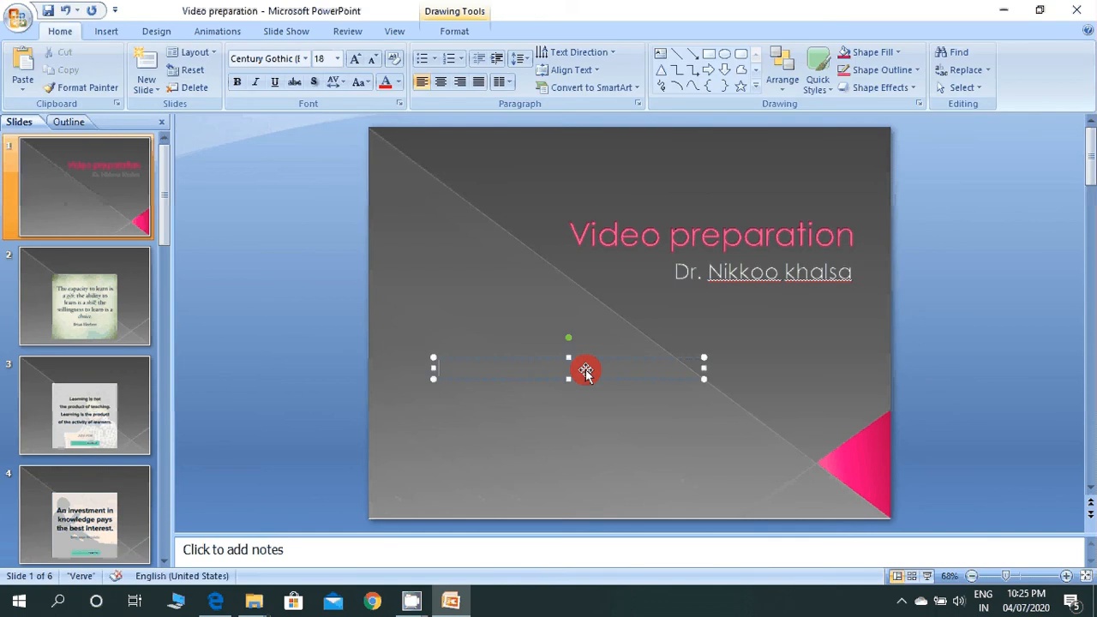
type("Format Factor")
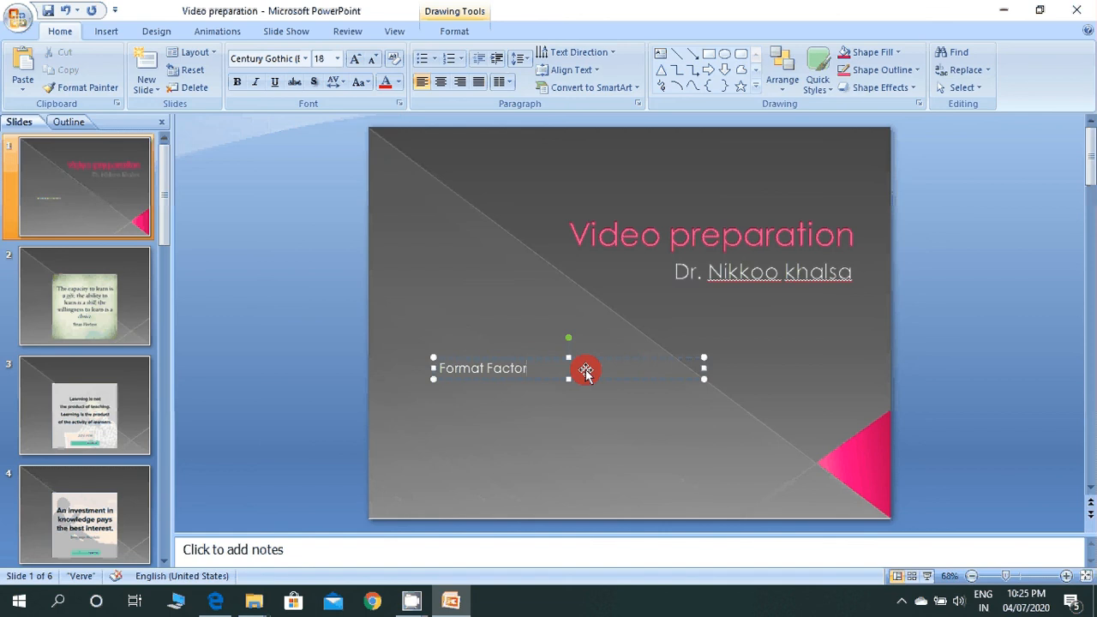
type("y")
left_click(534, 405)
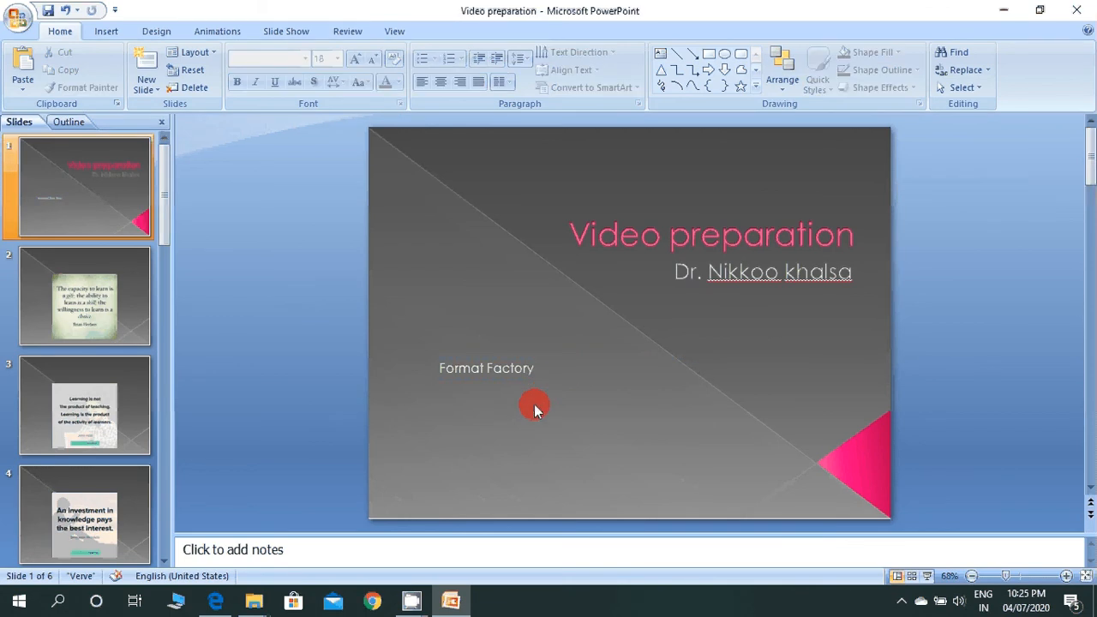
left_click(500, 371)
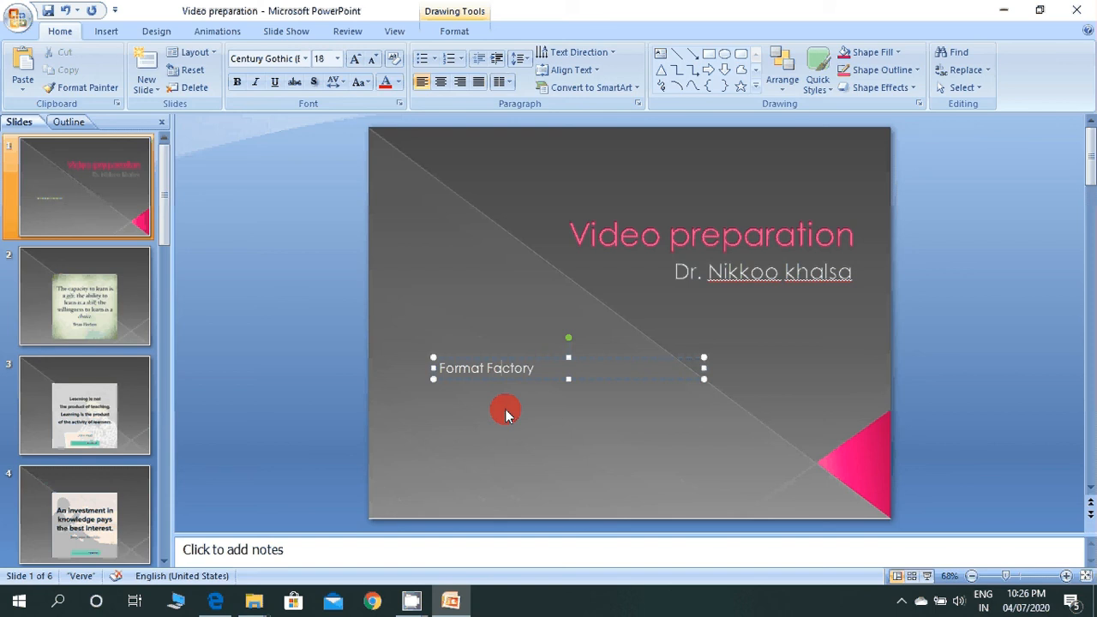
Step: Minimize the presentation, search the computer for "format" and launch FormatFactory
left_click(999, 15)
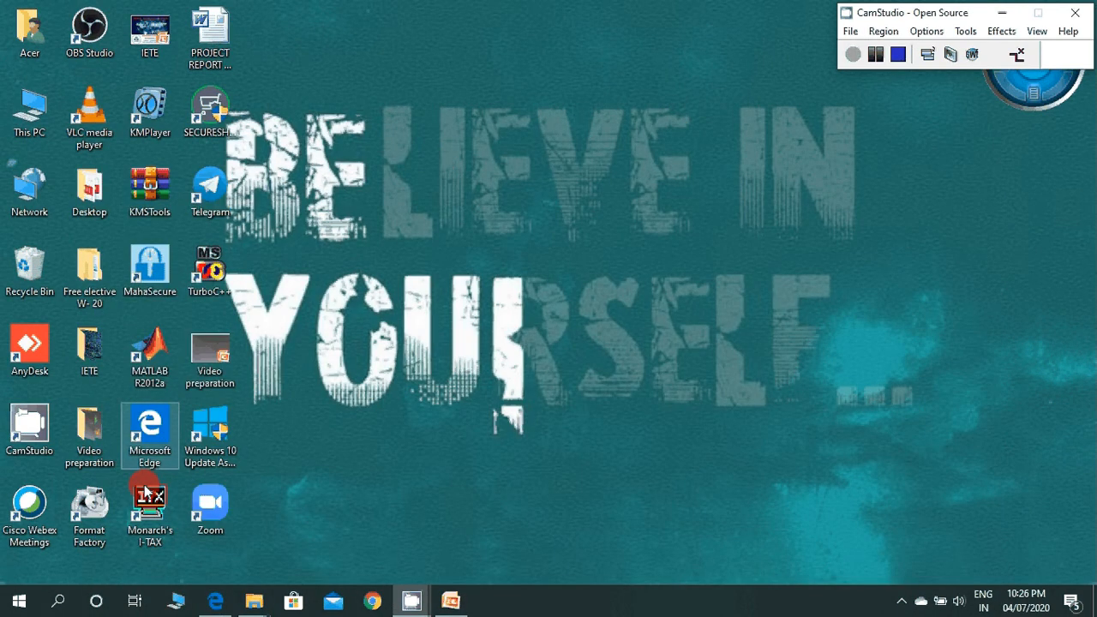
left_click(59, 602)
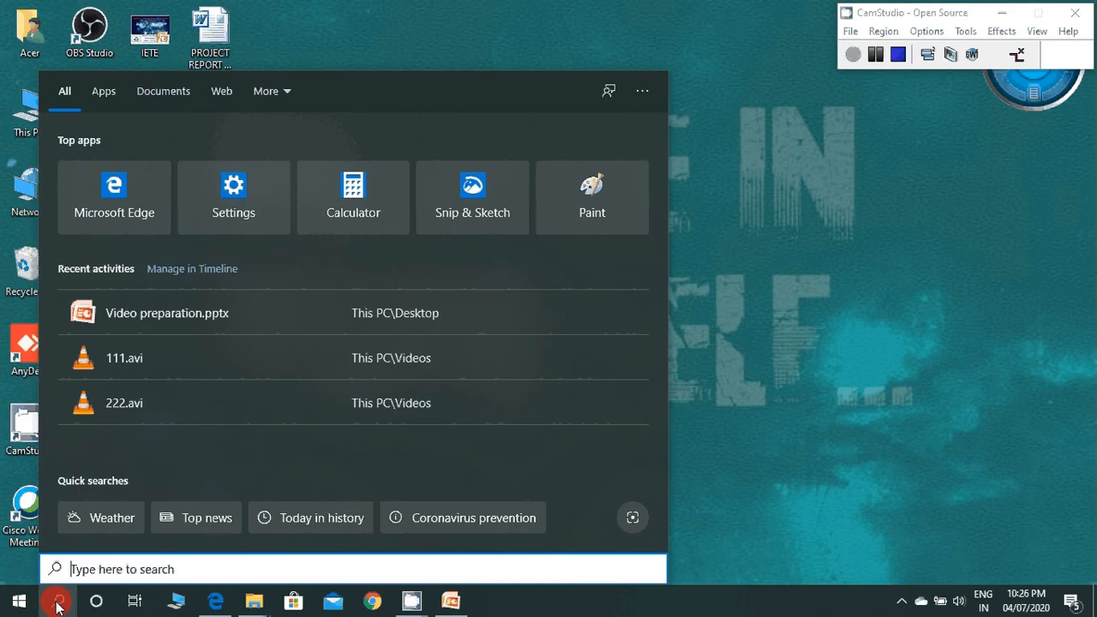
type("form")
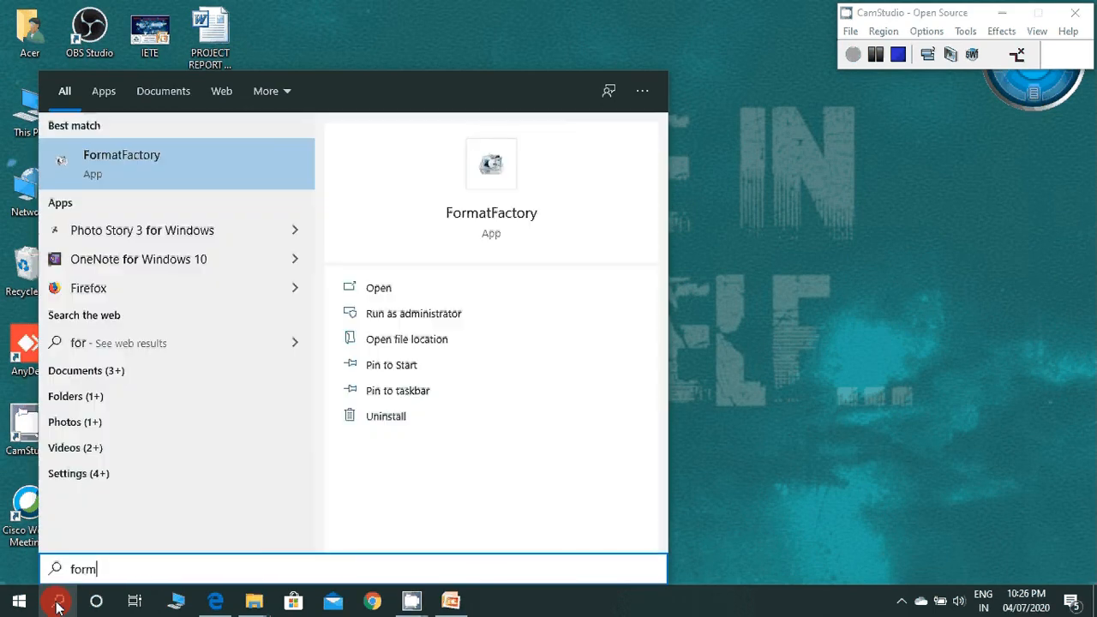
type("at")
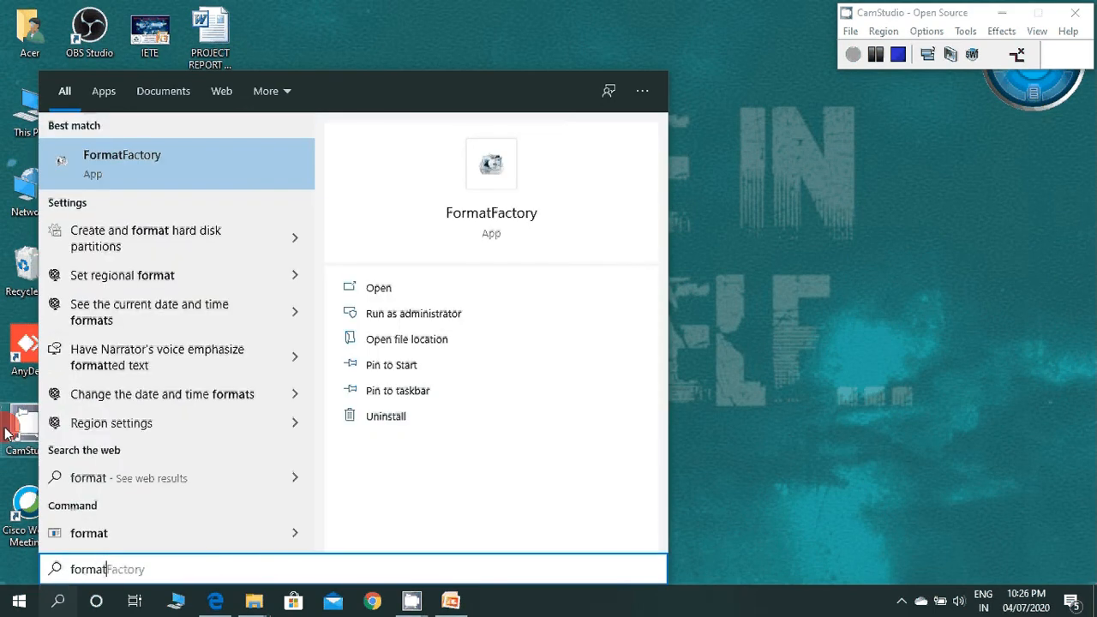
left_click(123, 164)
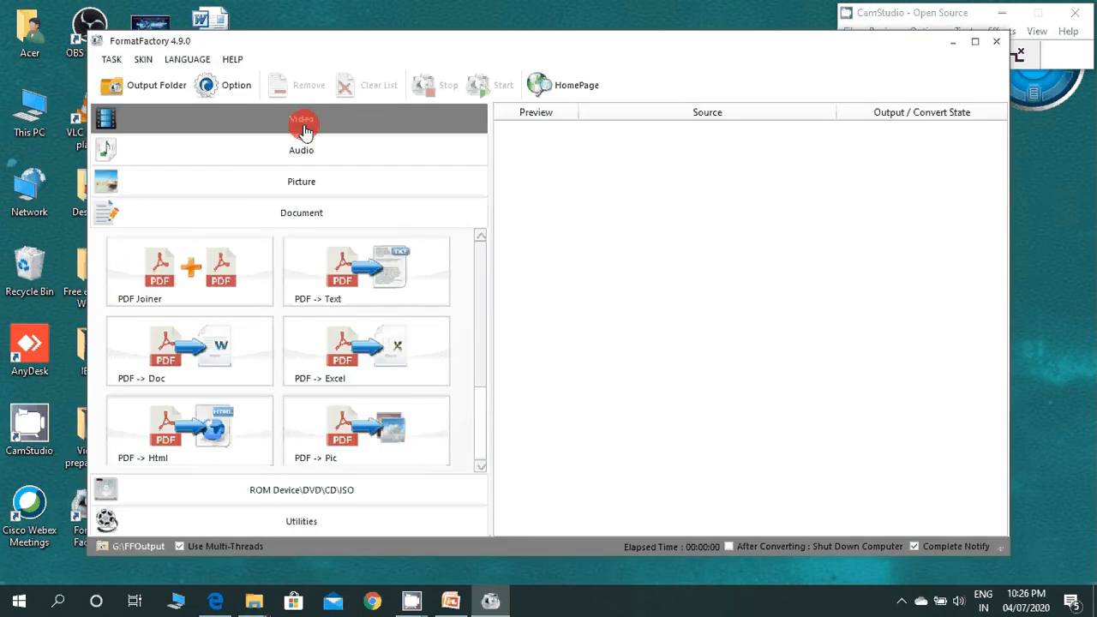
left_click(304, 128)
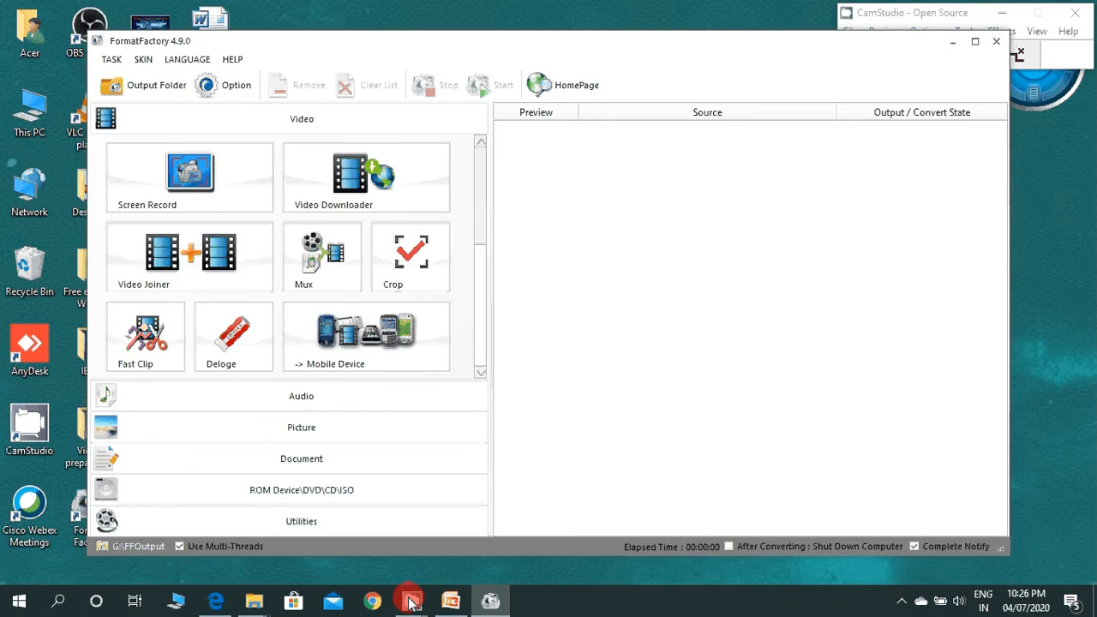
Step: Open the Videos folder in File Explorer and bring the PhotoStory3 video into FormatFactory's conversion list
double_click(25, 120)
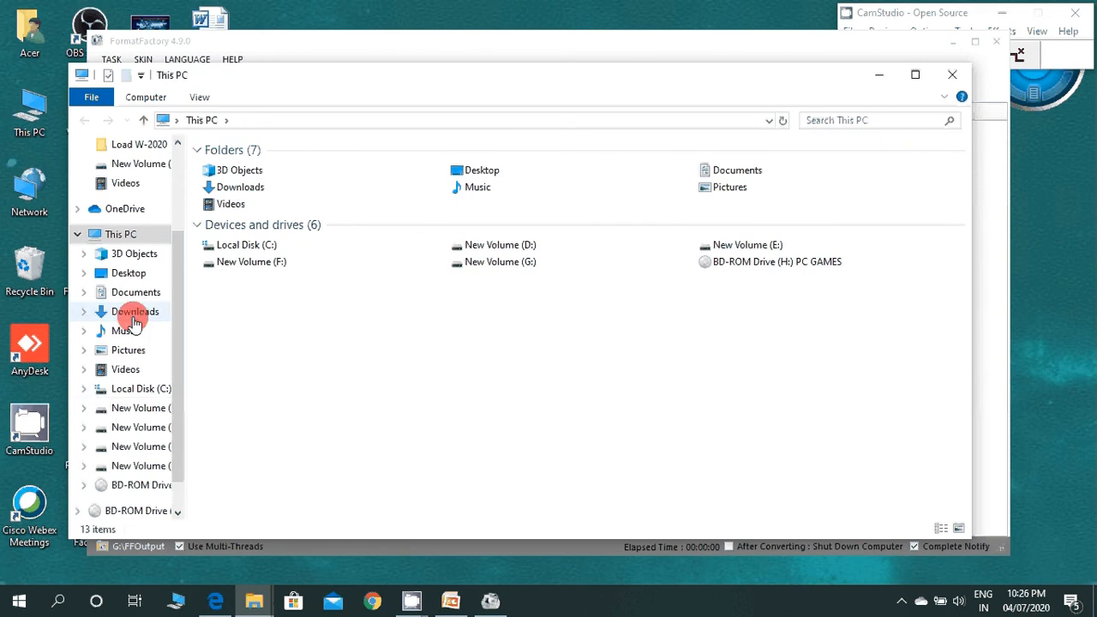
left_click(134, 187)
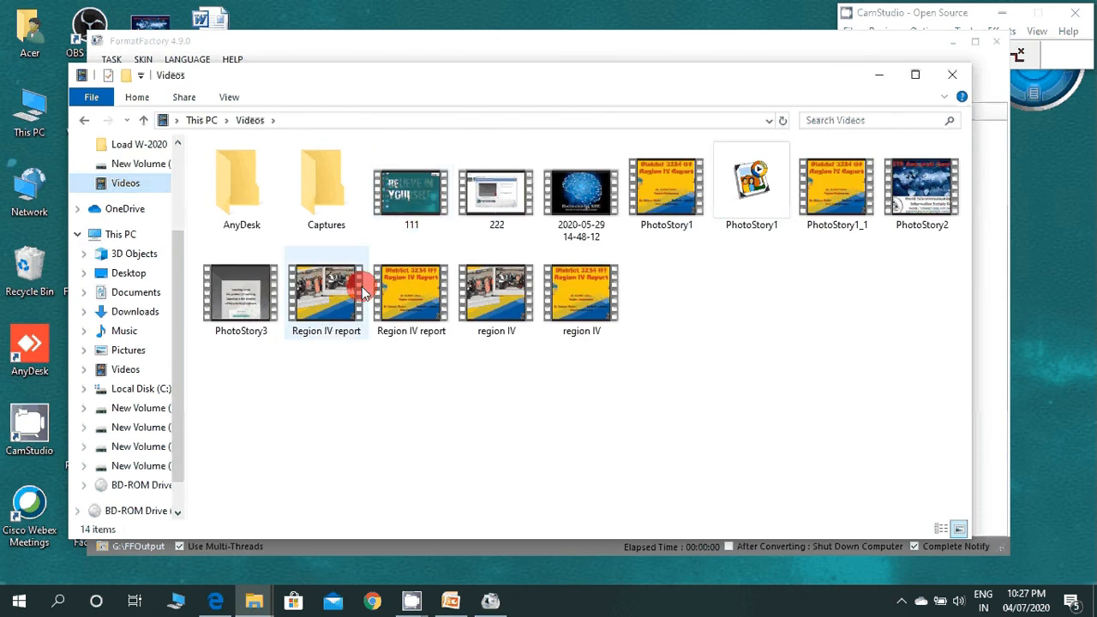
left_click(243, 308)
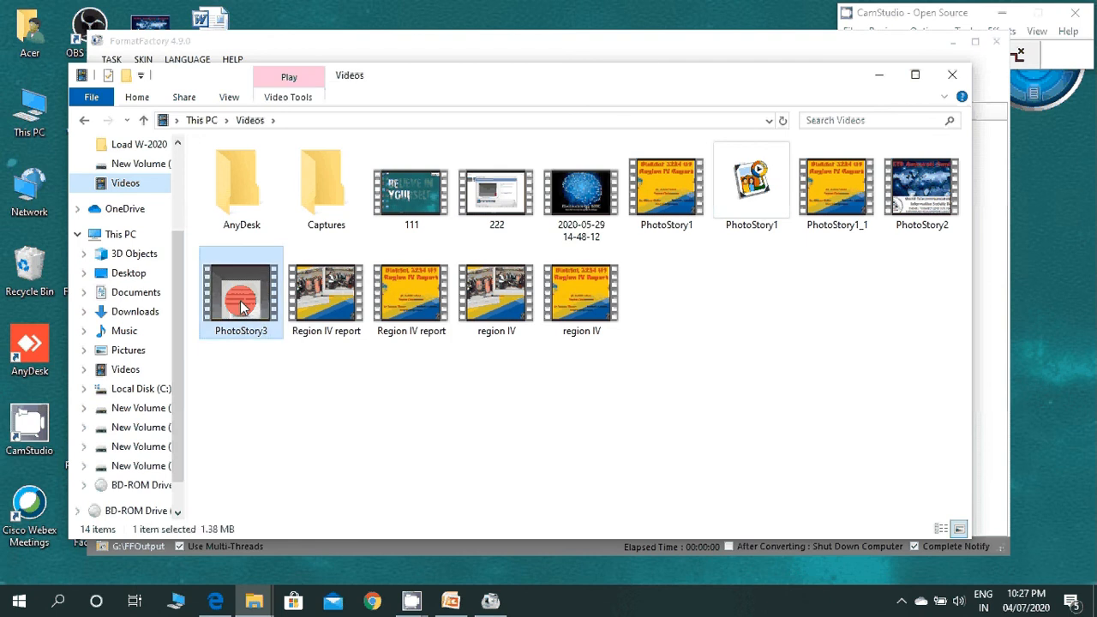
left_click_drag(242, 308, 641, 305)
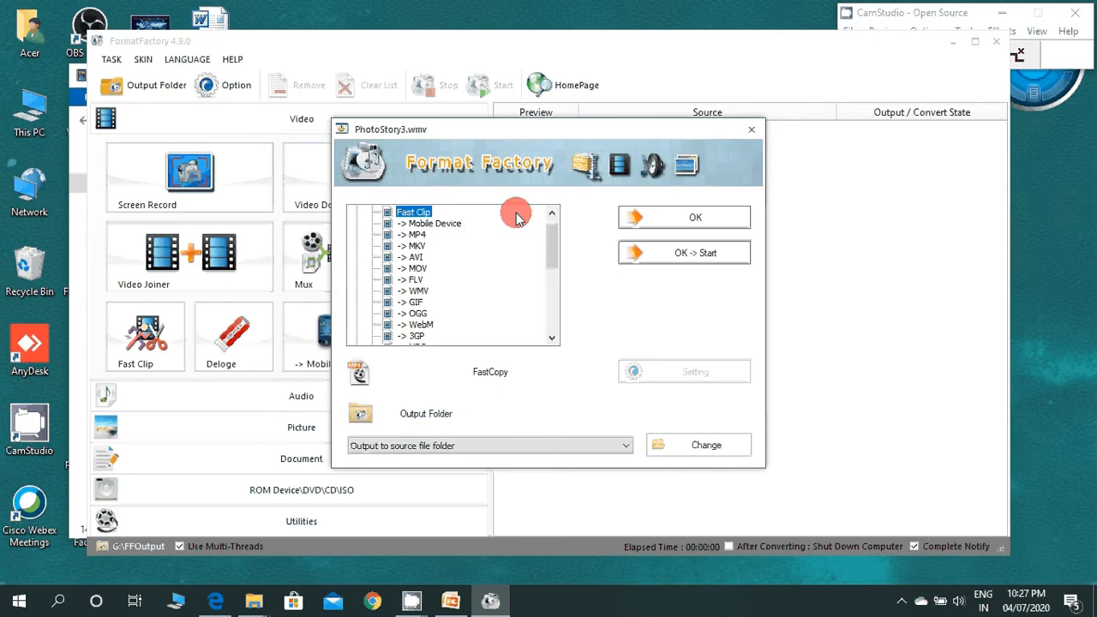
Step: Choose MP4 as the output format for PhotoStory3.wmv, add the task and start the conversion
left_click(417, 235)
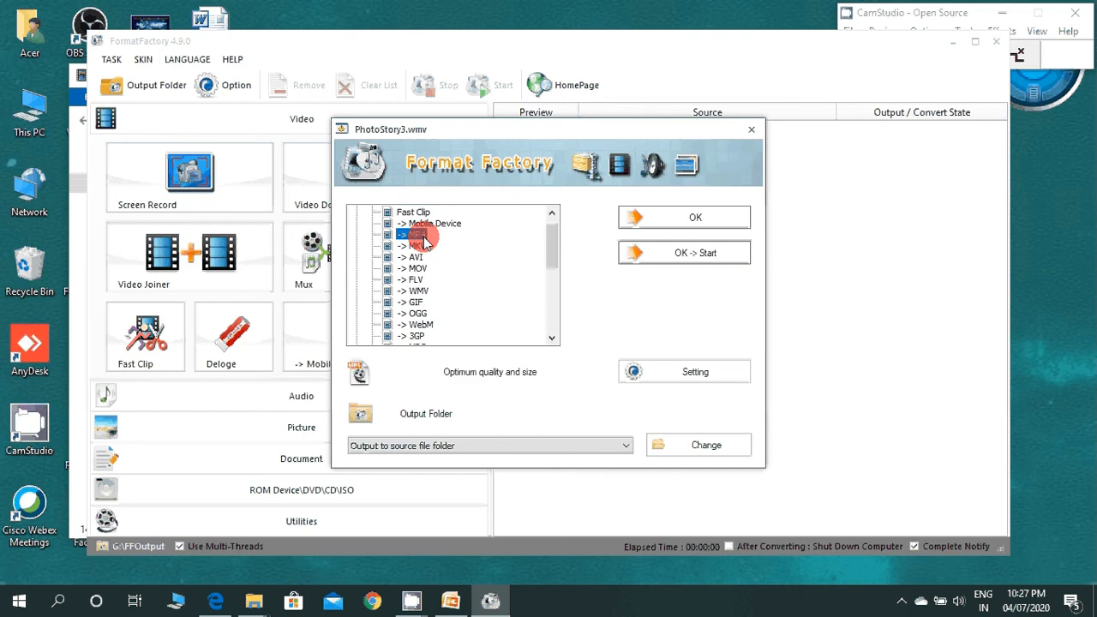
left_click(717, 217)
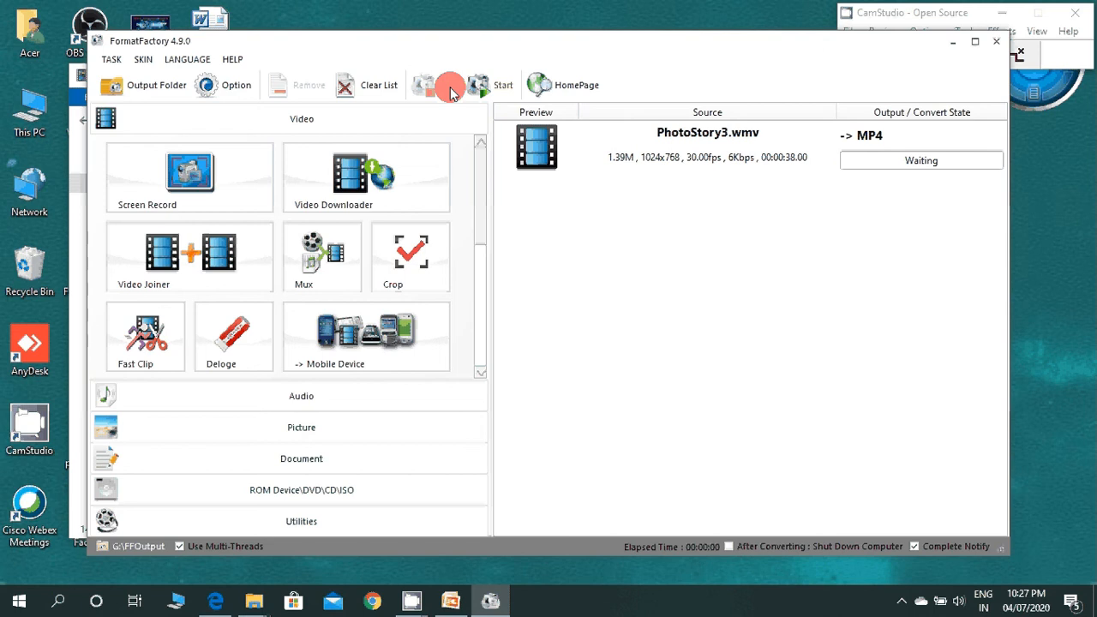
left_click(479, 85)
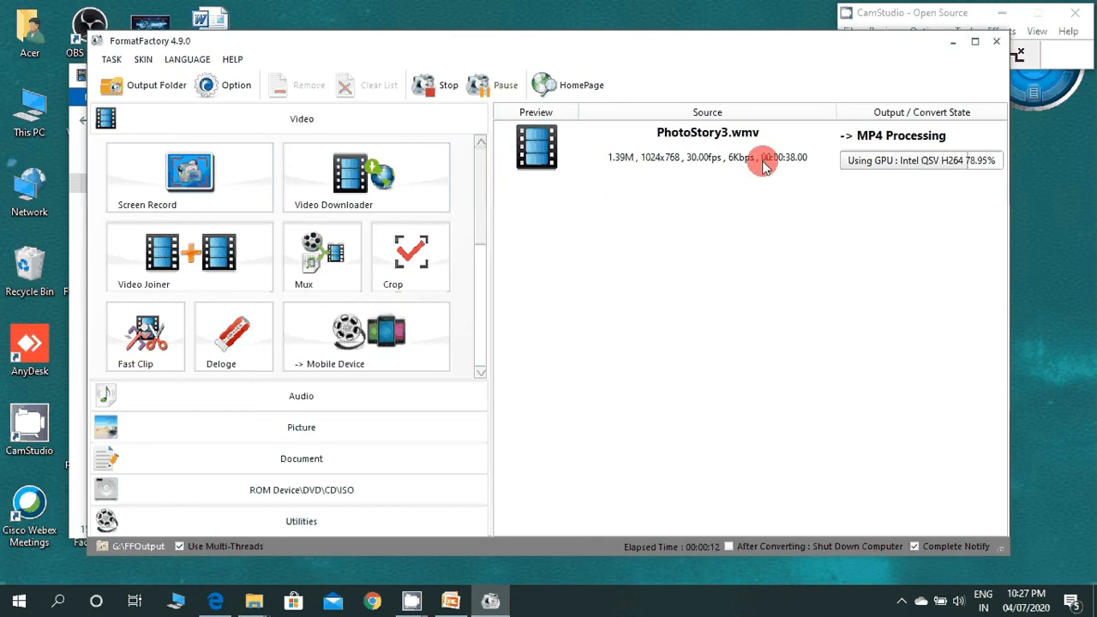
Step: Examine the audio, picture and document conversion options, and return to the video tools
left_click(321, 410)
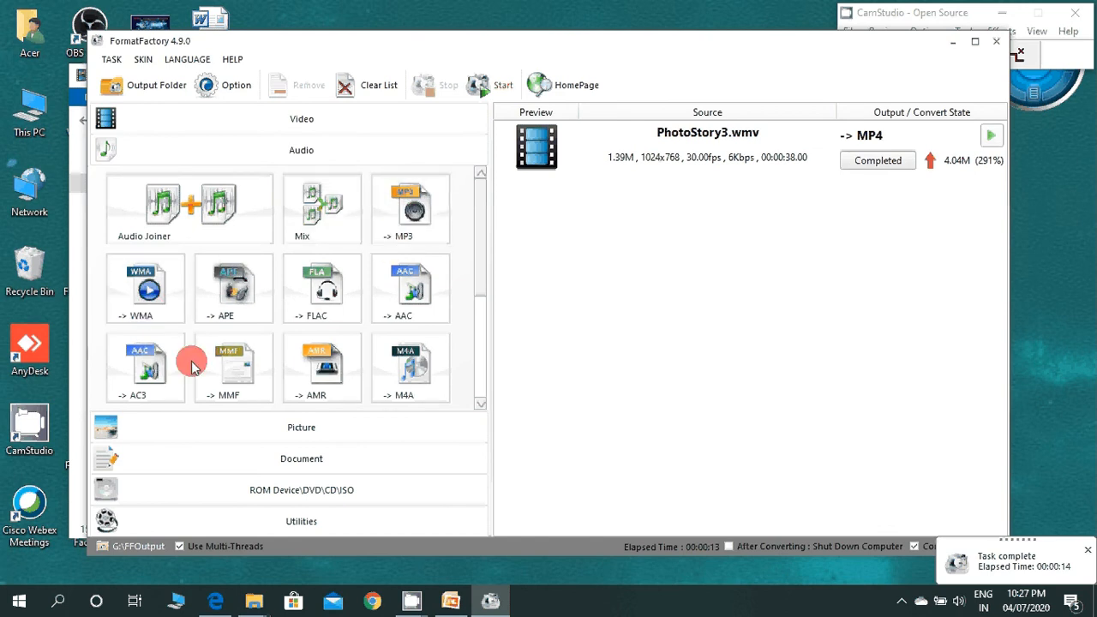
left_click(283, 426)
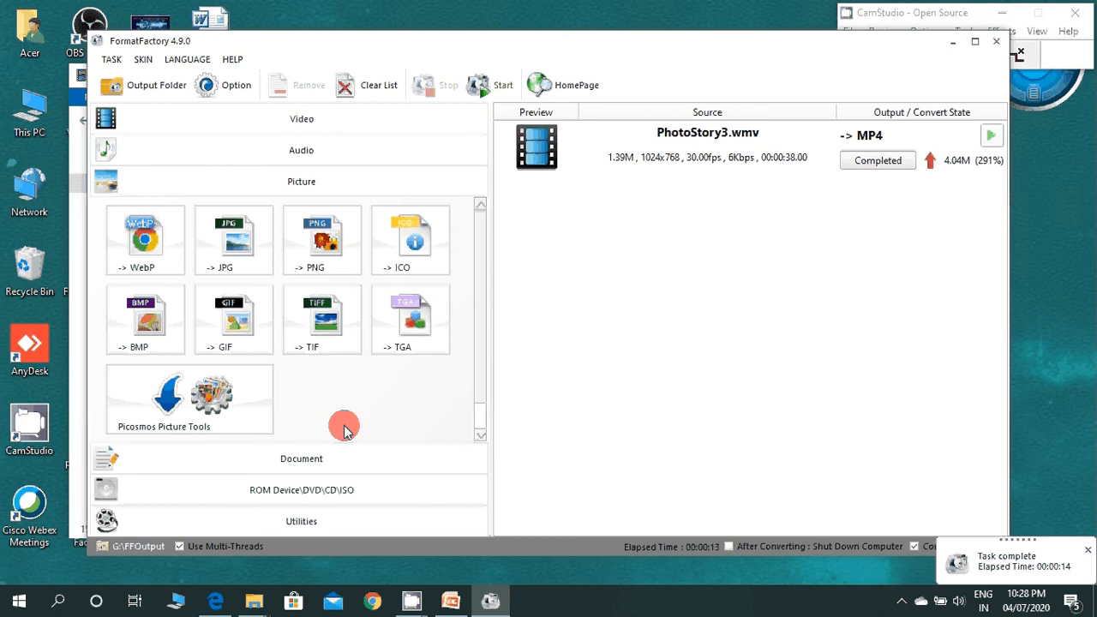
left_click(322, 464)
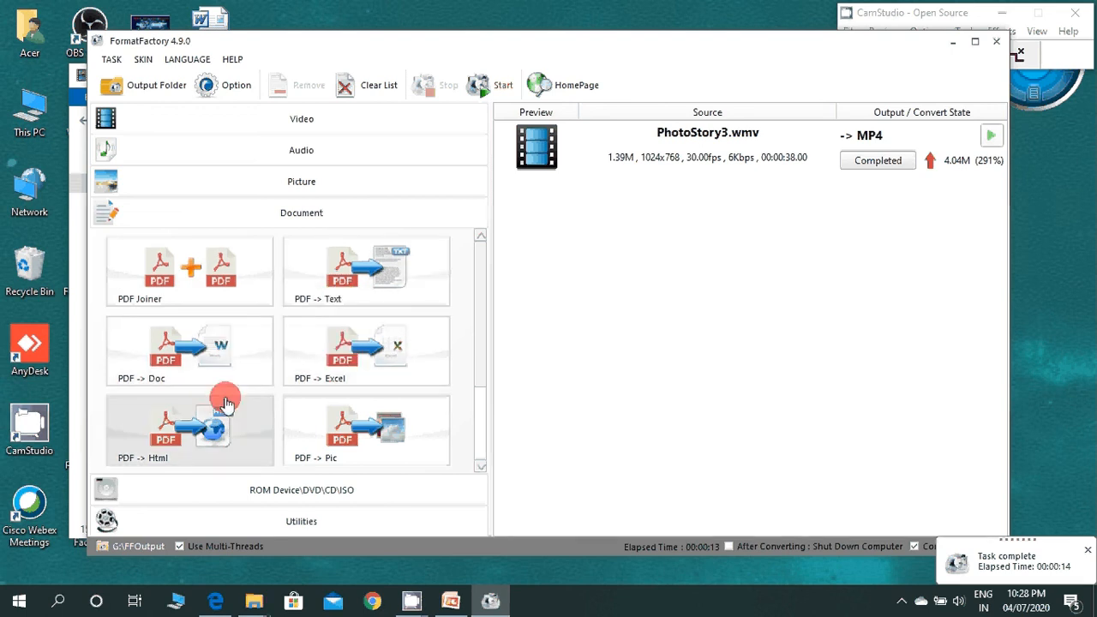
left_click(480, 467)
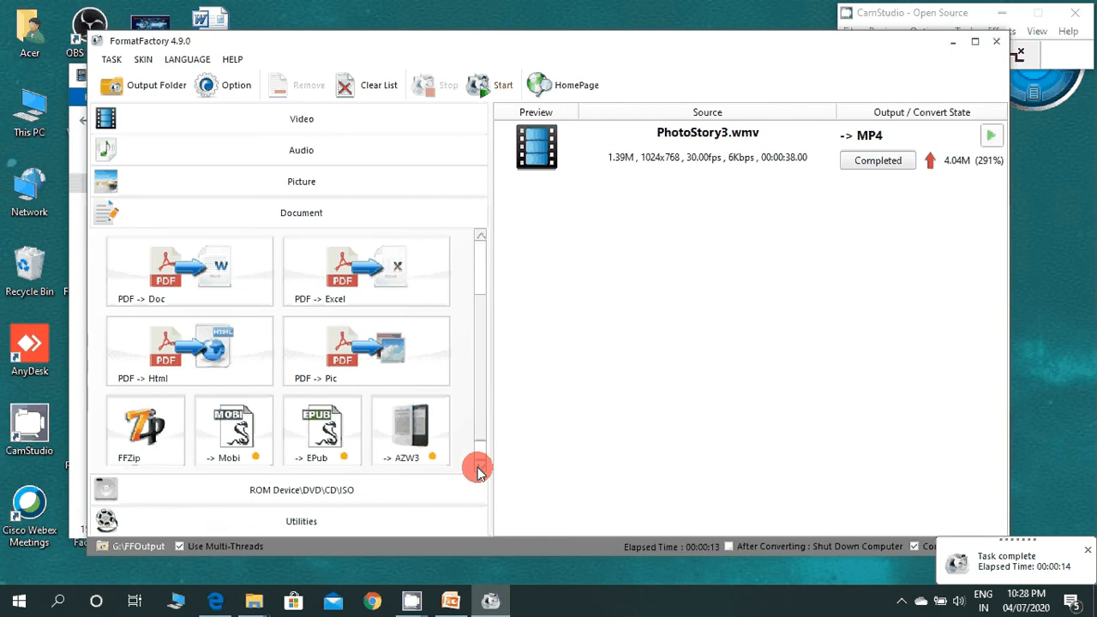
left_click(479, 468)
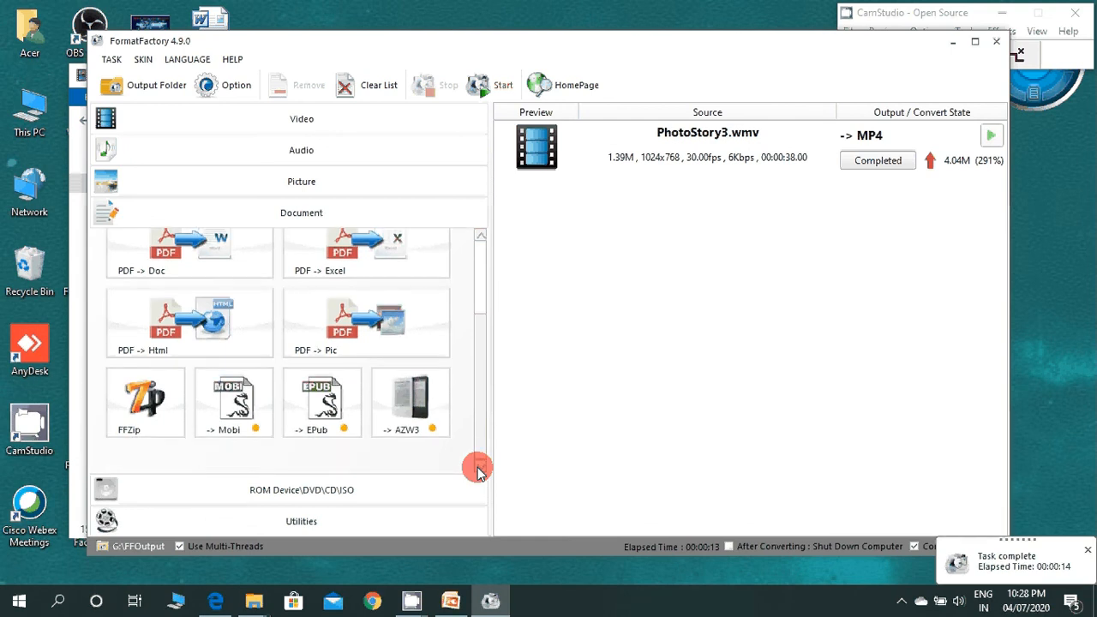
left_click(480, 467)
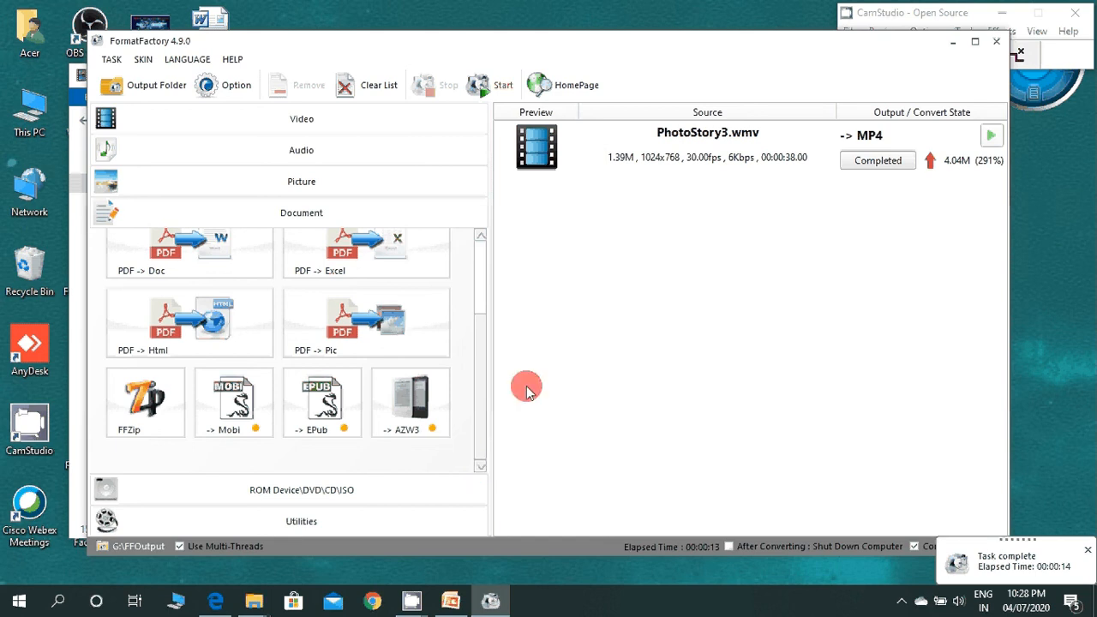
scroll(482, 261, "up", 1)
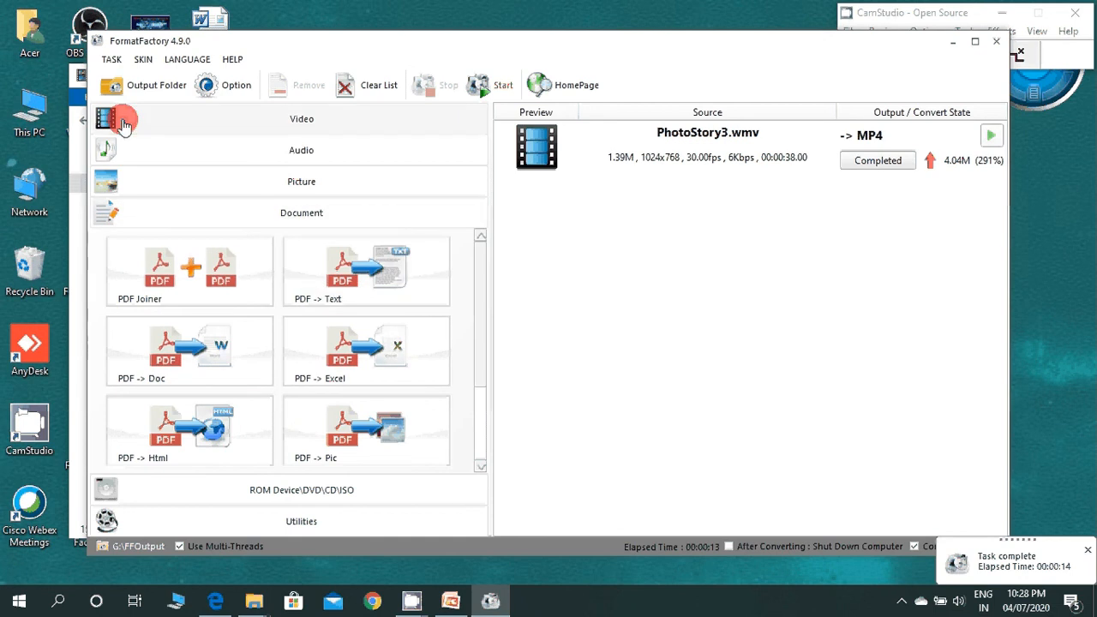
left_click(228, 121)
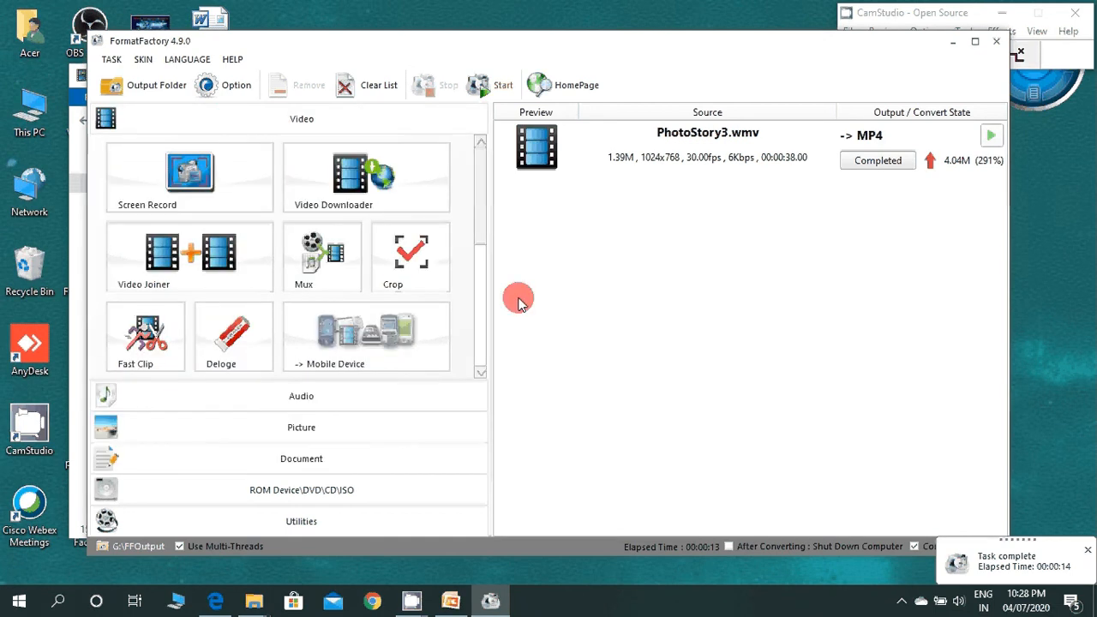